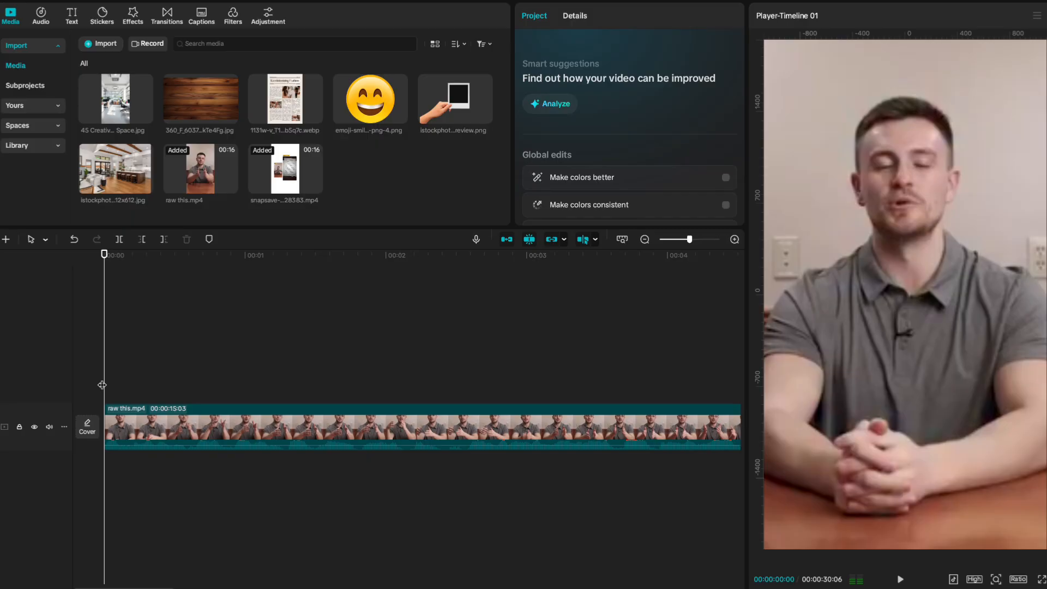
# Open the Text panel to start adding captions over raw this.mp4.
pyautogui.click(72, 15)
# Add a 'what's the' caption in bold Inter-SB, sized and placed over the speaker's chest.
pyautogui.click(121, 79)
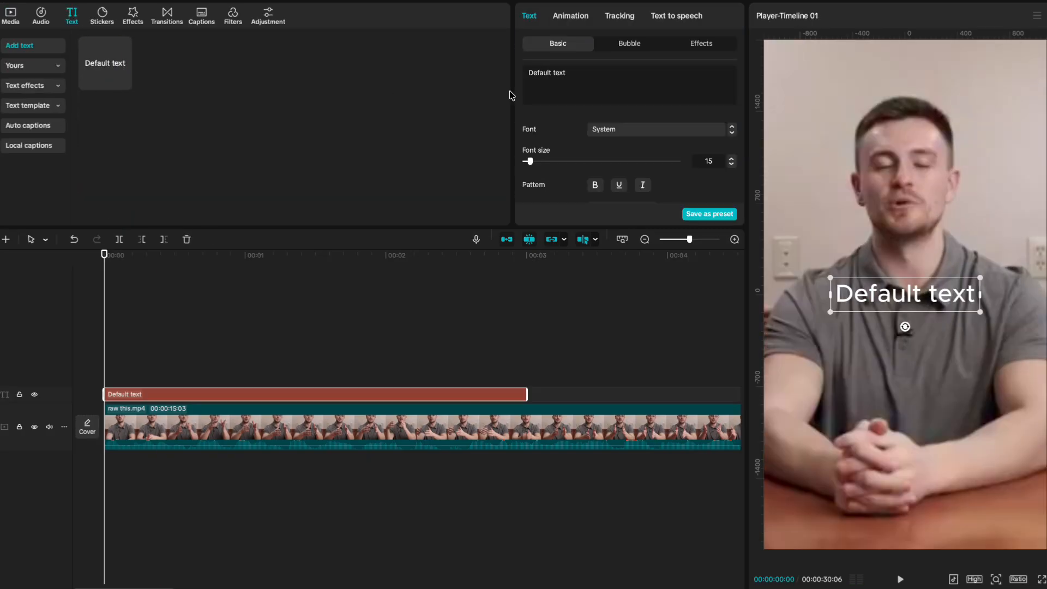
pyautogui.moveTo(575, 71); pyautogui.dragTo(470, 72)
pyautogui.write('what')
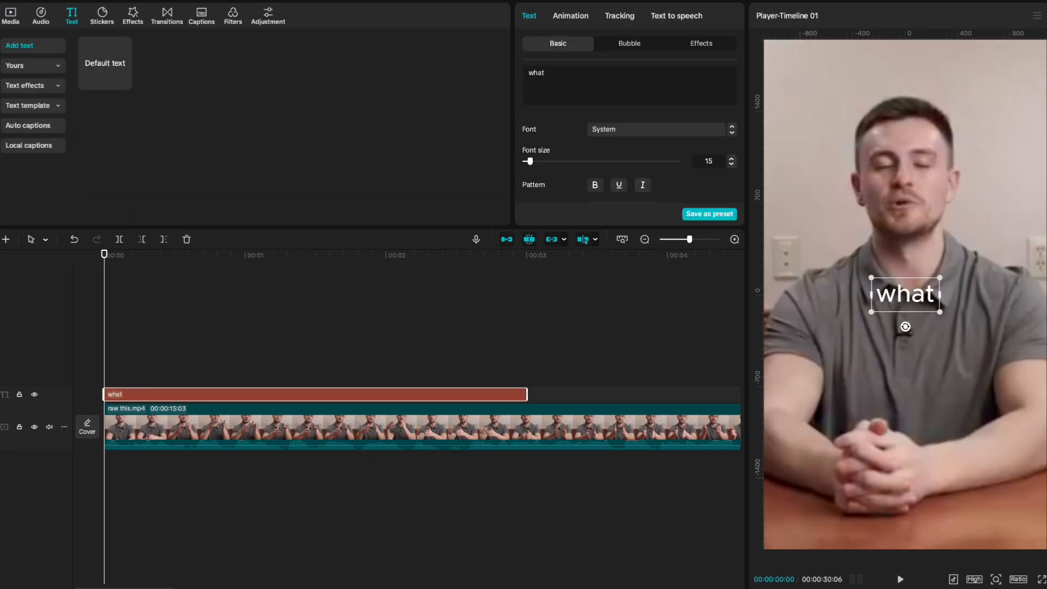
pyautogui.write("'s the")
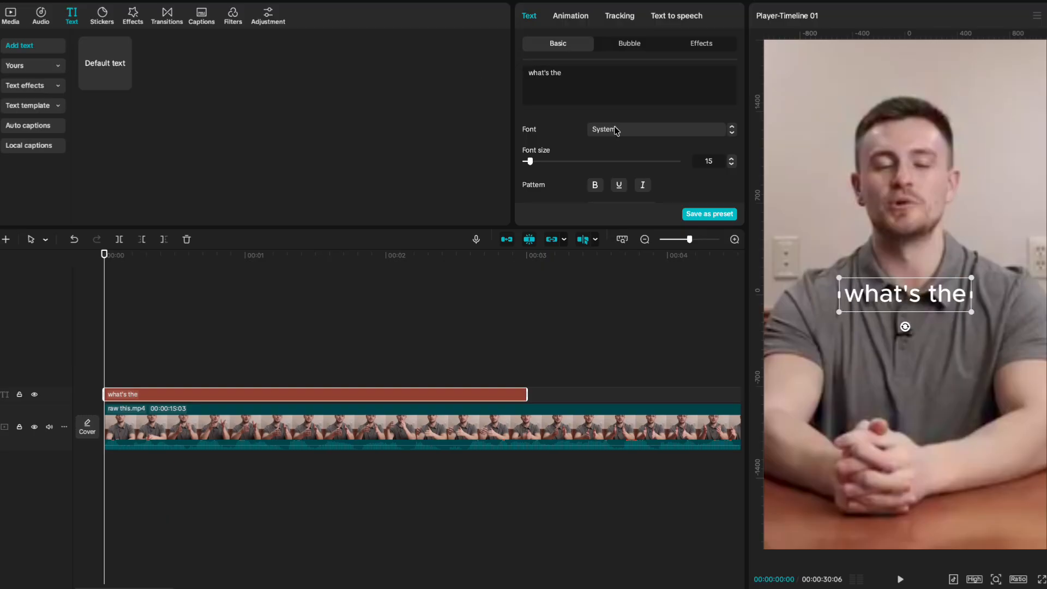
pyautogui.click(615, 130)
pyautogui.click(644, 197)
pyautogui.click(595, 185)
pyautogui.moveTo(897, 291); pyautogui.dragTo(933, 309)
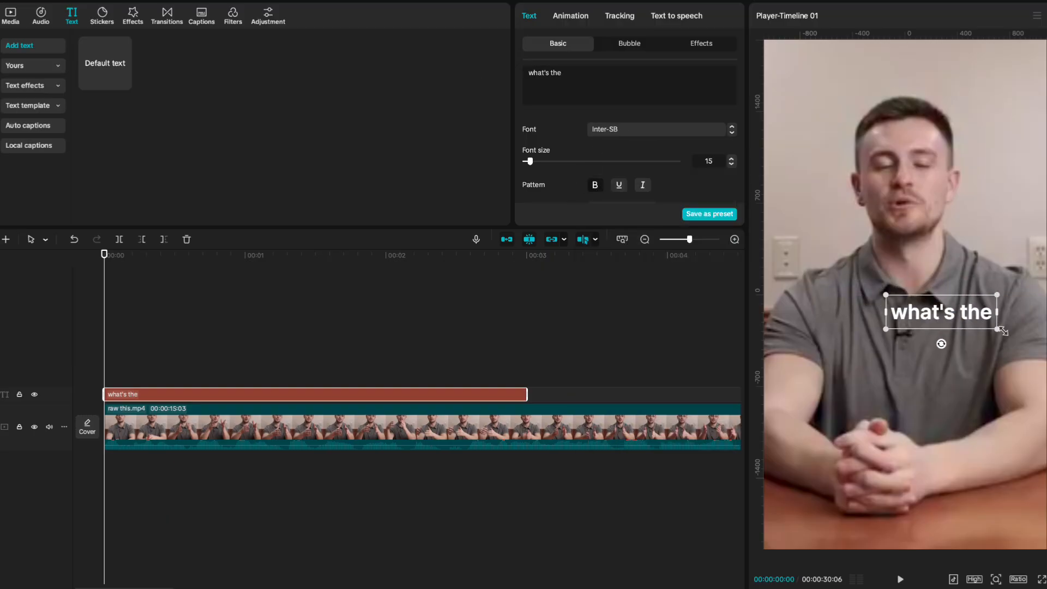
pyautogui.moveTo(1002, 330); pyautogui.dragTo(996, 328)
pyautogui.moveTo(949, 315); pyautogui.dragTo(957, 328)
# Duplicate the caption as a larger yellow 'difference' placed below 'what's the'.
pyautogui.hotkey('ctrl', 'c')
pyautogui.hotkey('ctrl', 'v')
pyautogui.moveTo(571, 73); pyautogui.dragTo(437, 72)
pyautogui.write('differen')
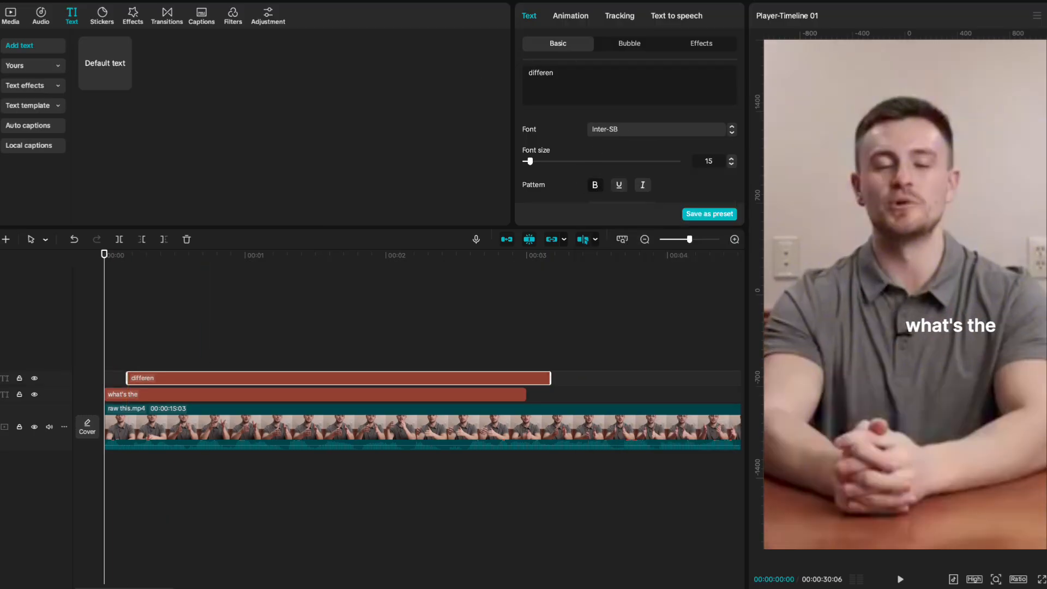
pyautogui.scroll(-2, 627, 184)
pyautogui.click(207, 288)
pyautogui.click(207, 377)
pyautogui.scroll(-2, 579, 178)
pyautogui.click(609, 144)
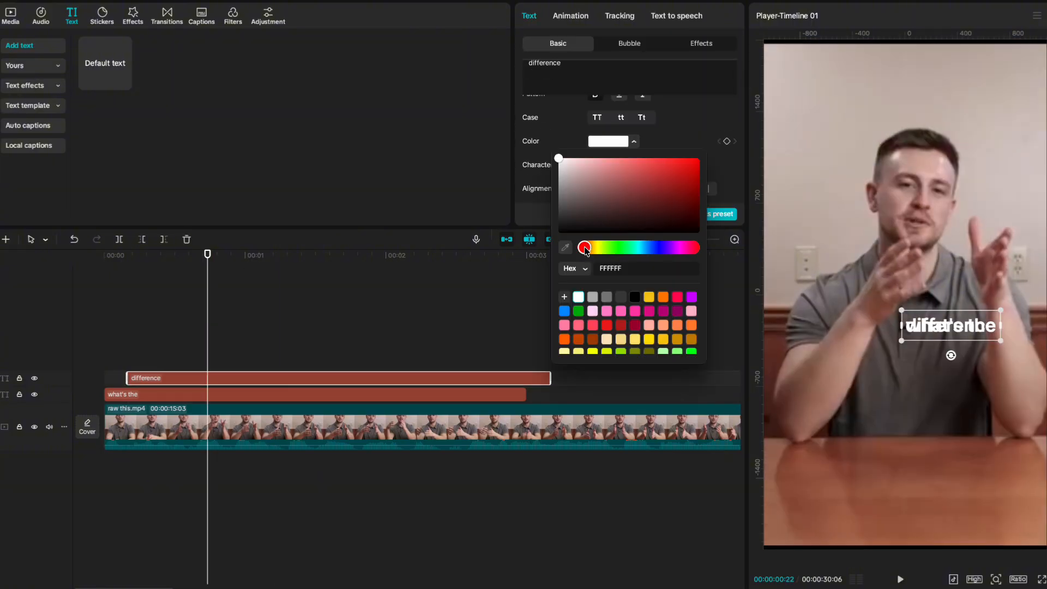
pyautogui.moveTo(585, 248); pyautogui.dragTo(602, 248)
pyautogui.moveTo(559, 158); pyautogui.dragTo(700, 159)
pyautogui.moveTo(954, 327); pyautogui.dragTo(1012, 371)
pyautogui.click(571, 17)
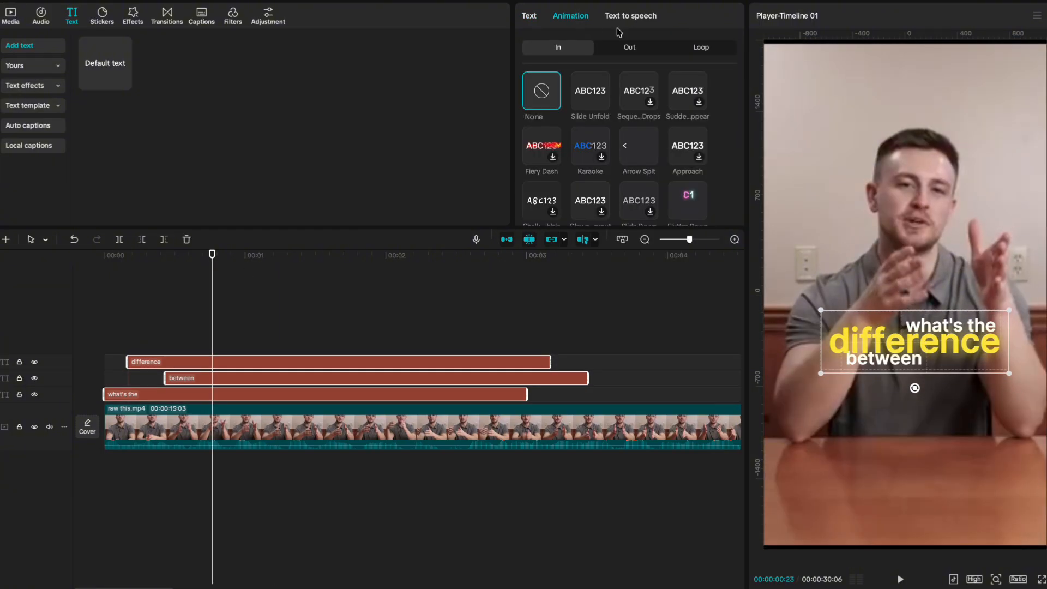
# Apply the Sequence Drops letter-by-letter entrance animation to the caption.
pyautogui.scroll(-1, 636, 138)
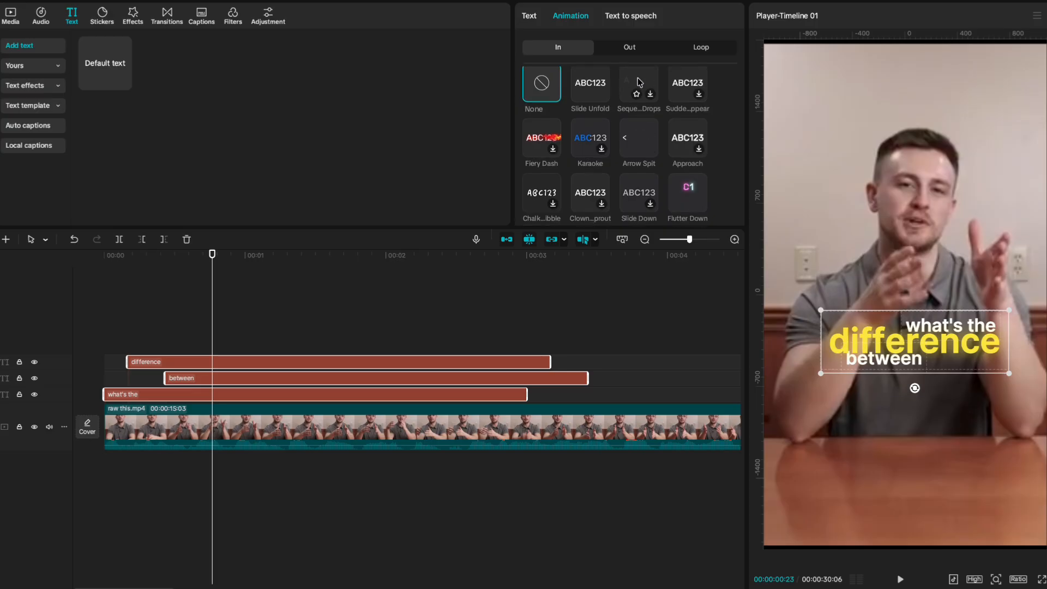
pyautogui.click(639, 83)
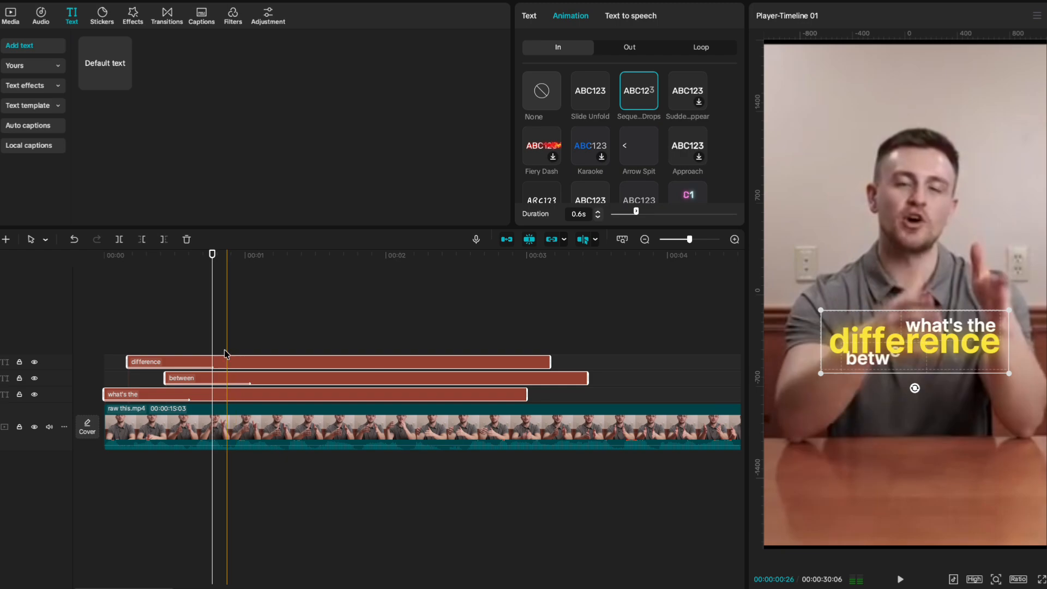
pyautogui.click(170, 344)
# Duplicate the 'difference' caption onto a new track and turn the copy into a compound clip.
pyautogui.click(130, 361)
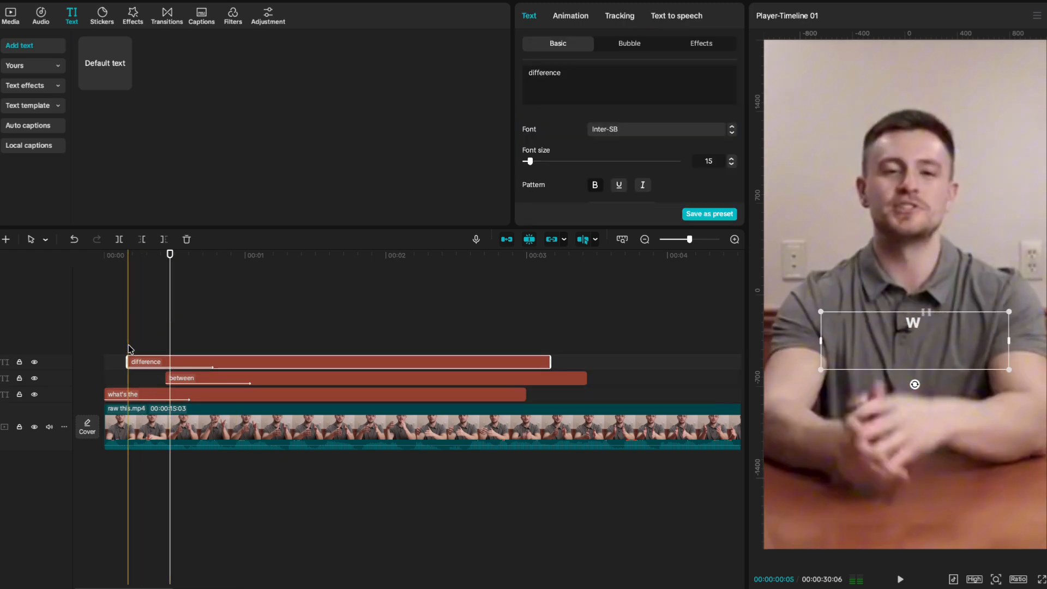
pyautogui.press('super+v')
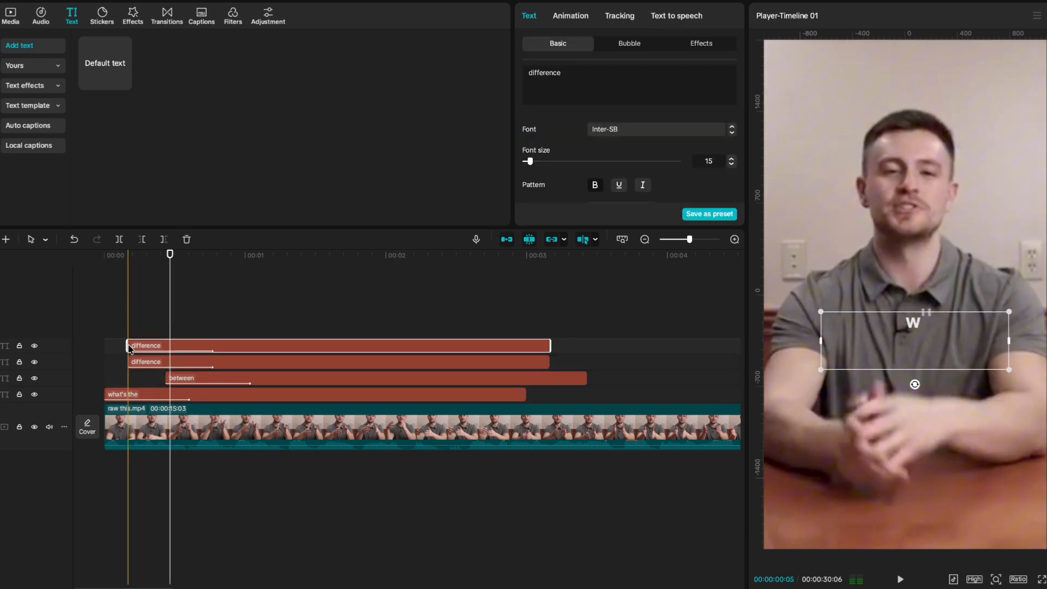
pyautogui.click(207, 361)
pyautogui.scroll(-2, 601, 155)
pyautogui.click(604, 162)
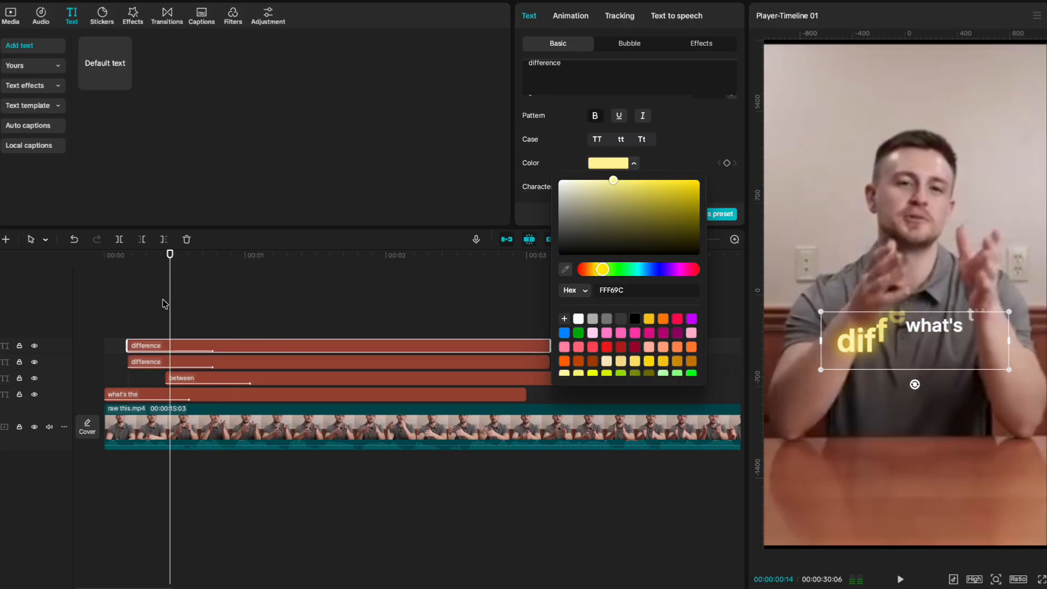
pyautogui.click(136, 321)
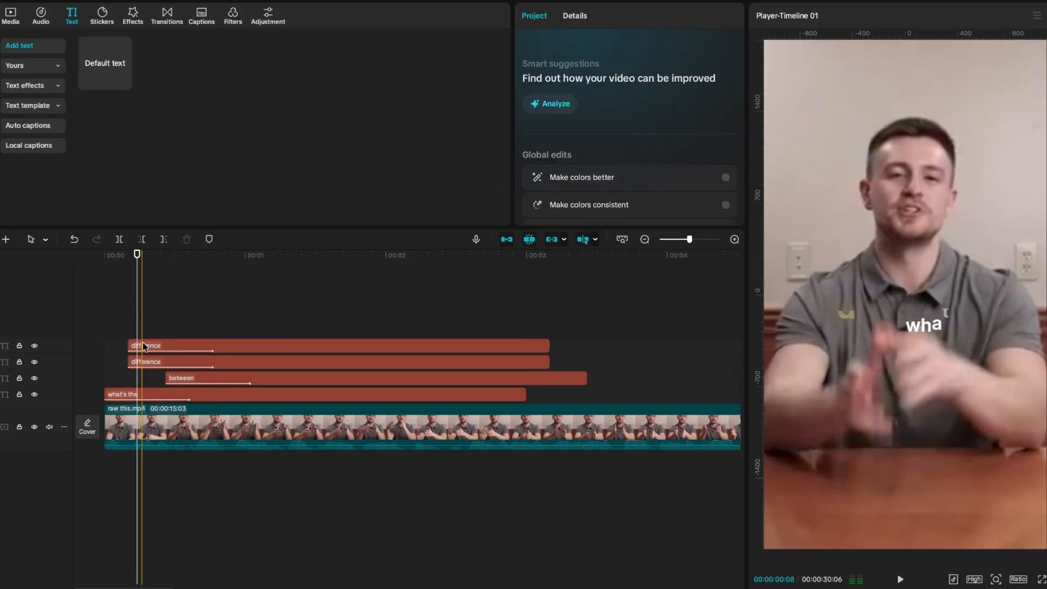
pyautogui.click(142, 345)
pyautogui.hotkey('alt', 'g')
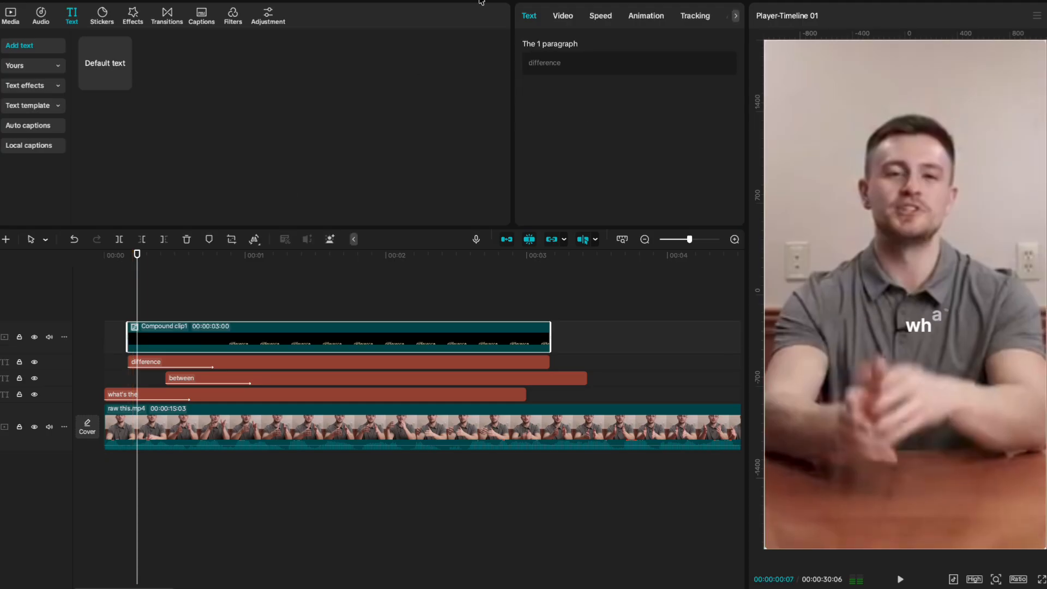
# Add a Filmstrip mask to the compound clip and narrow the band over the 'difference' caption.
pyautogui.click(567, 14)
pyautogui.click(659, 44)
pyautogui.click(559, 100)
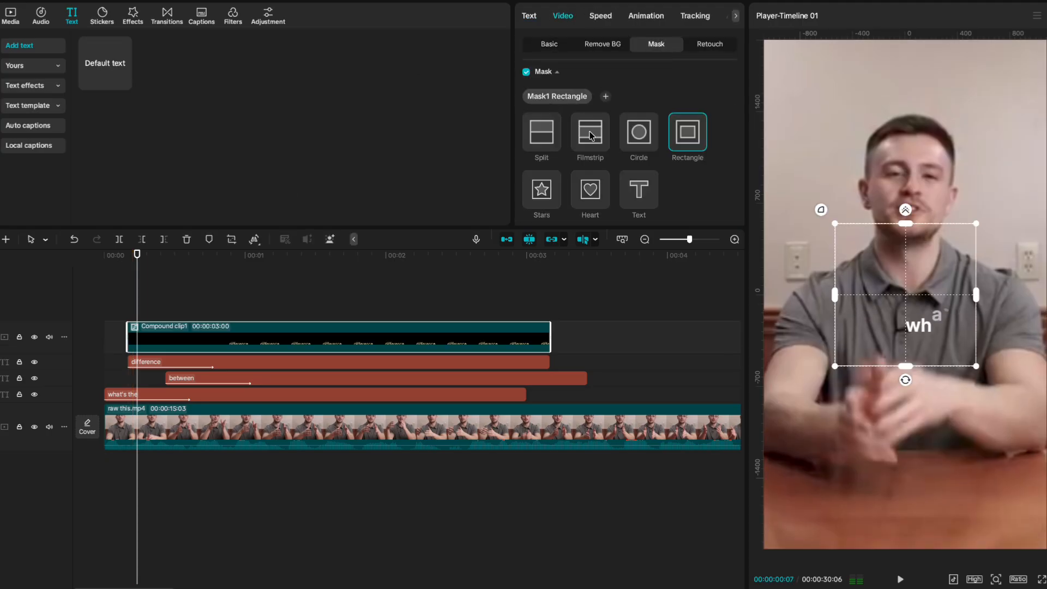
pyautogui.click(590, 131)
pyautogui.moveTo(906, 228); pyautogui.dragTo(861, 301)
pyautogui.moveTo(136, 304); pyautogui.dragTo(203, 312)
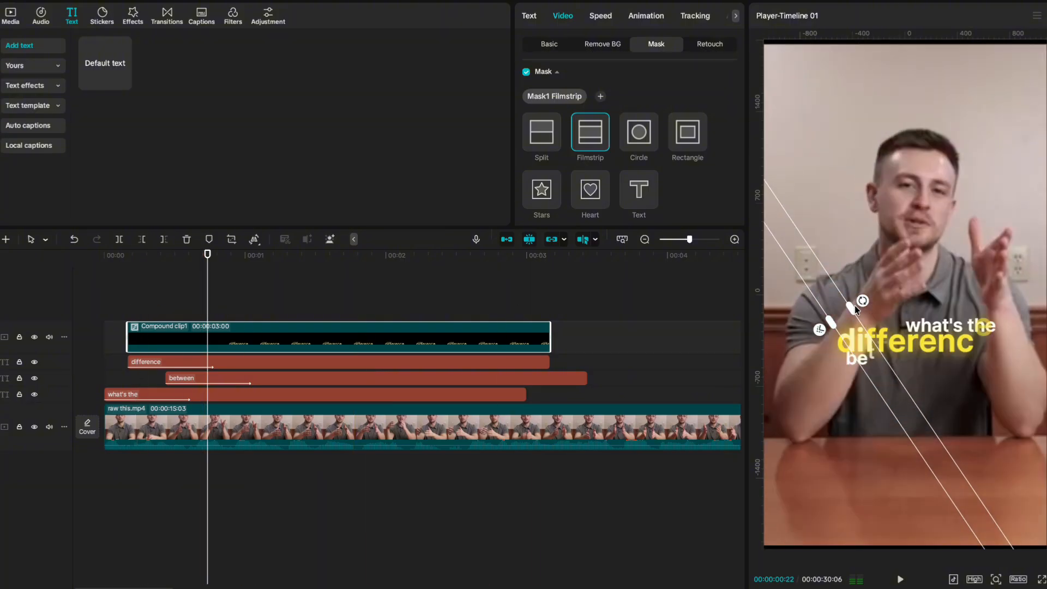
pyautogui.moveTo(851, 308); pyautogui.dragTo(846, 342)
# Feather the mask edges to 19 and play back to check the masked caption.
pyautogui.scroll(-5, 619, 182)
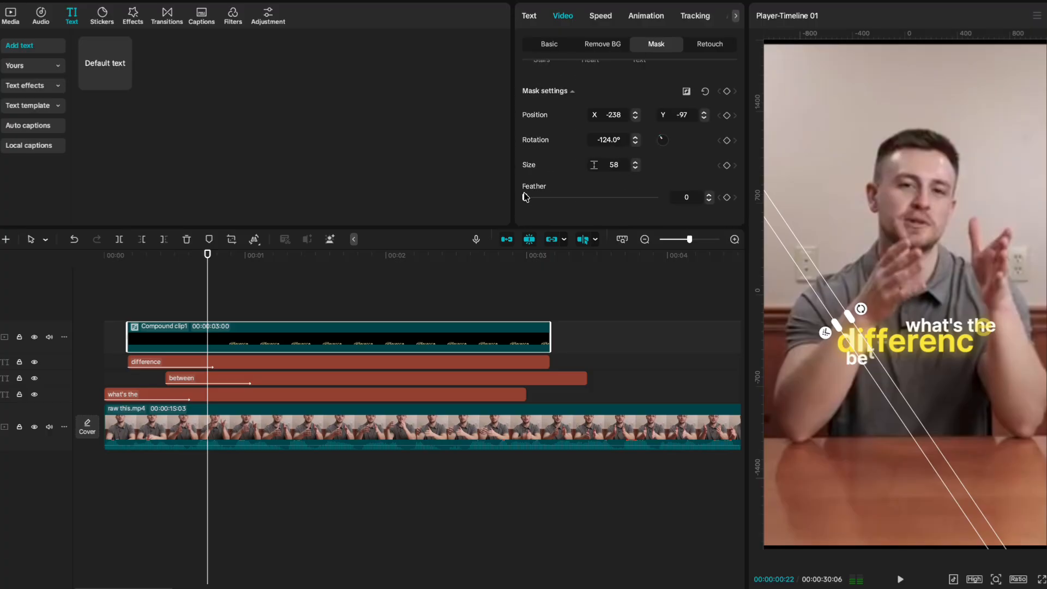
pyautogui.moveTo(525, 197); pyautogui.dragTo(550, 198)
pyautogui.click(157, 293)
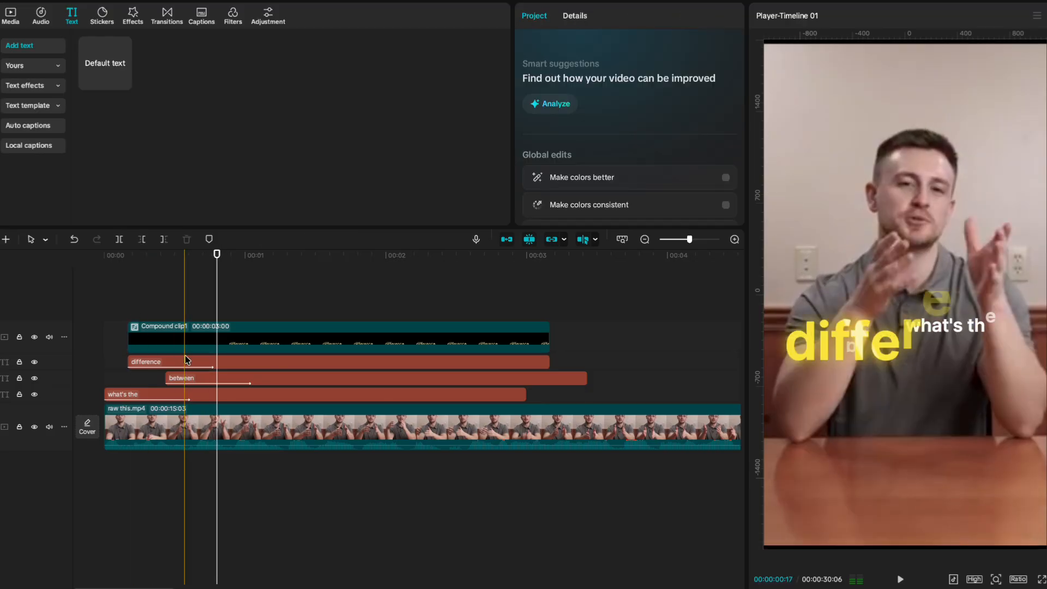
pyautogui.press('space')
pyautogui.press('space')
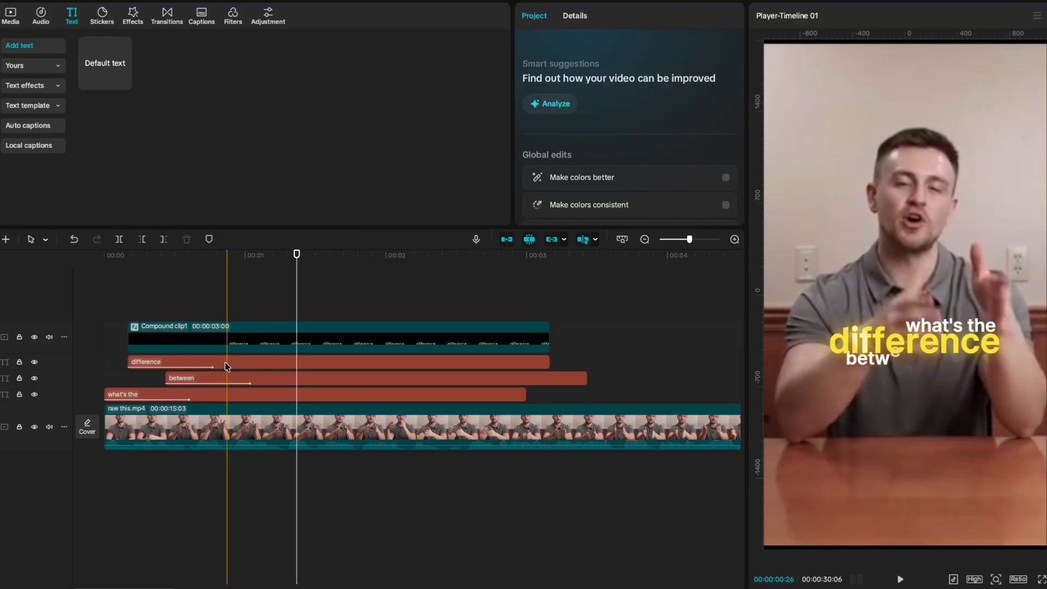
pyautogui.click(227, 362)
# Place the hand-holding-polaroid image from the media library on a new track.
pyautogui.click(570, 17)
pyautogui.click(11, 15)
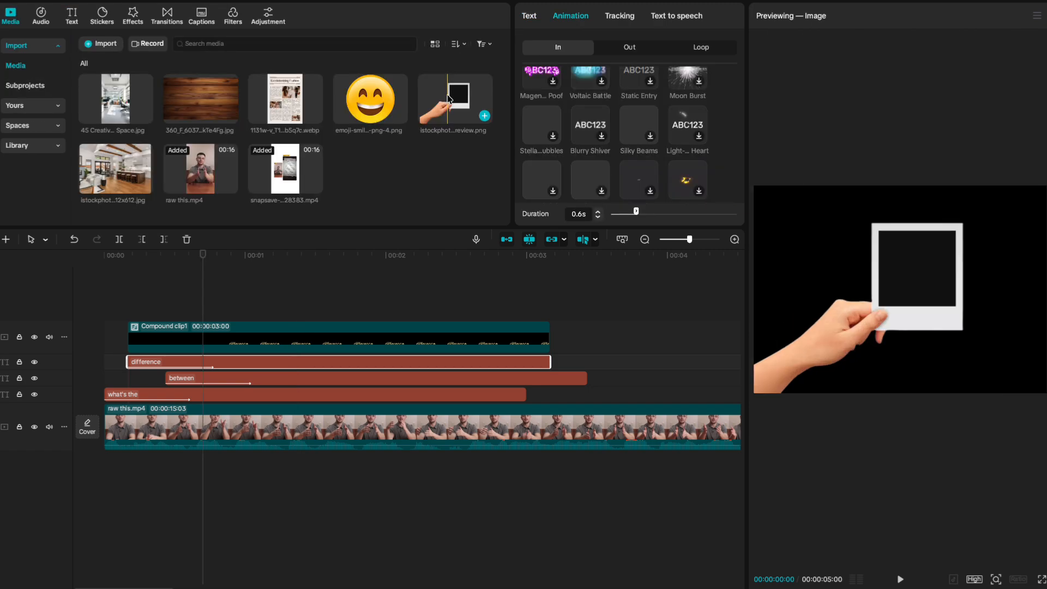
pyautogui.moveTo(455, 98); pyautogui.dragTo(190, 303)
pyautogui.click(195, 293)
pyautogui.click(197, 312)
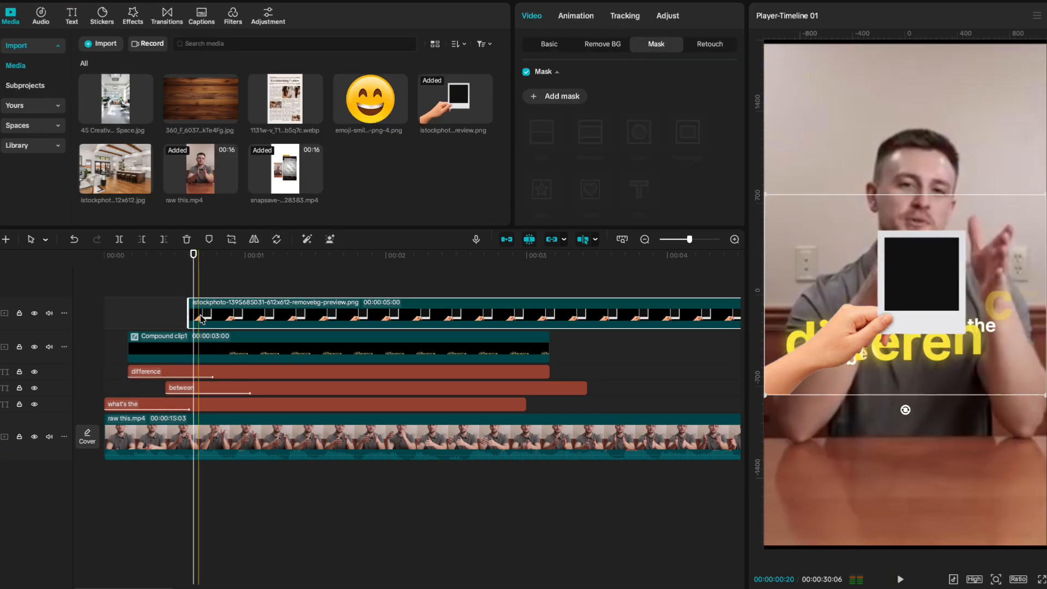
# Scale the polaroid to 99%, tilt it -15.16° at lower left, and add the house photo above.
pyautogui.click(550, 44)
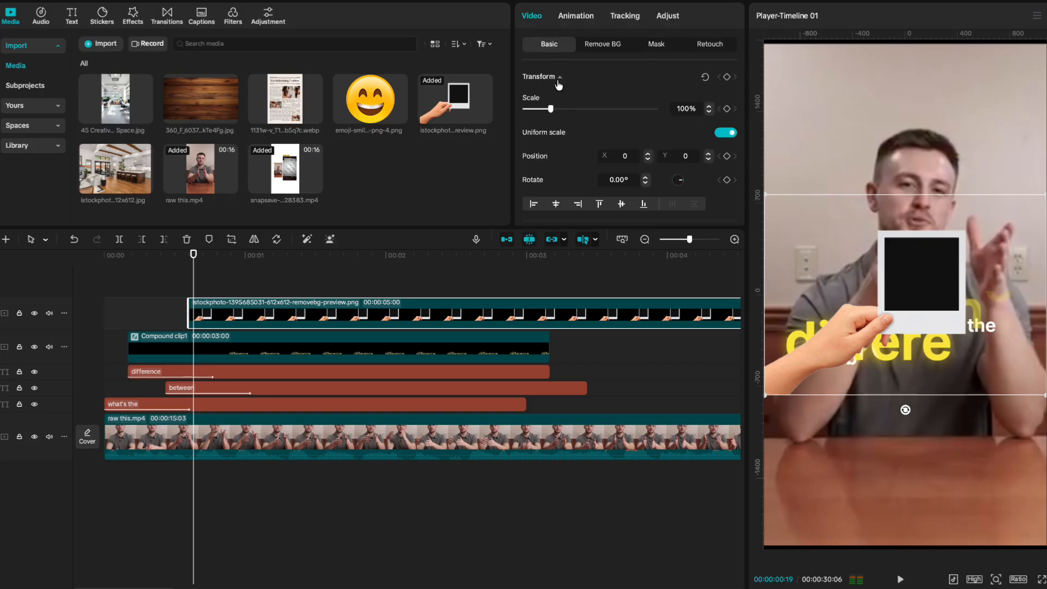
pyautogui.moveTo(549, 114); pyautogui.dragTo(543, 109)
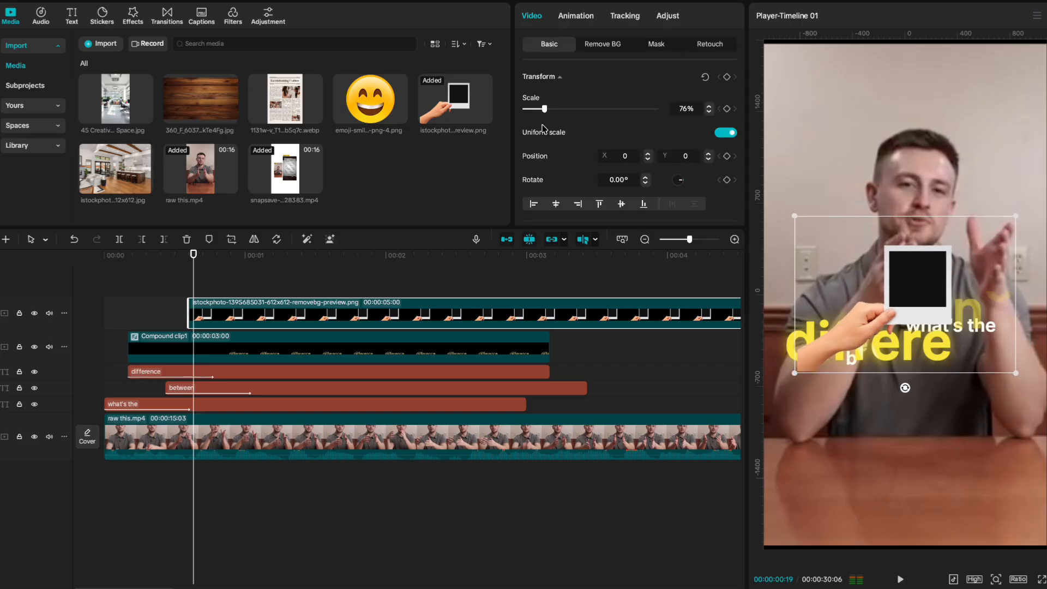
pyautogui.moveTo(886, 350); pyautogui.dragTo(823, 454)
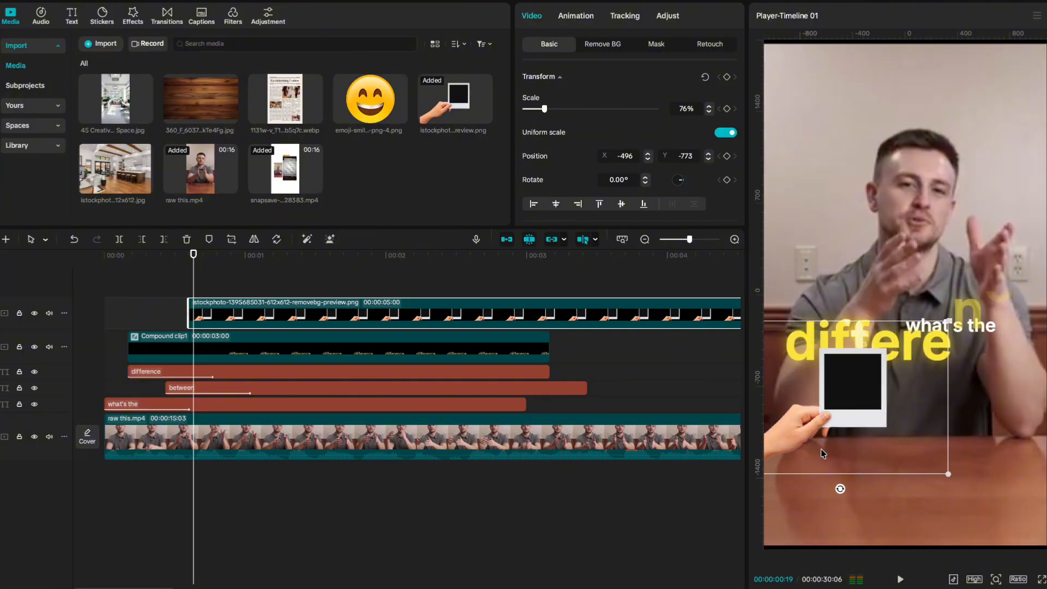
pyautogui.moveTo(840, 499); pyautogui.dragTo(867, 496)
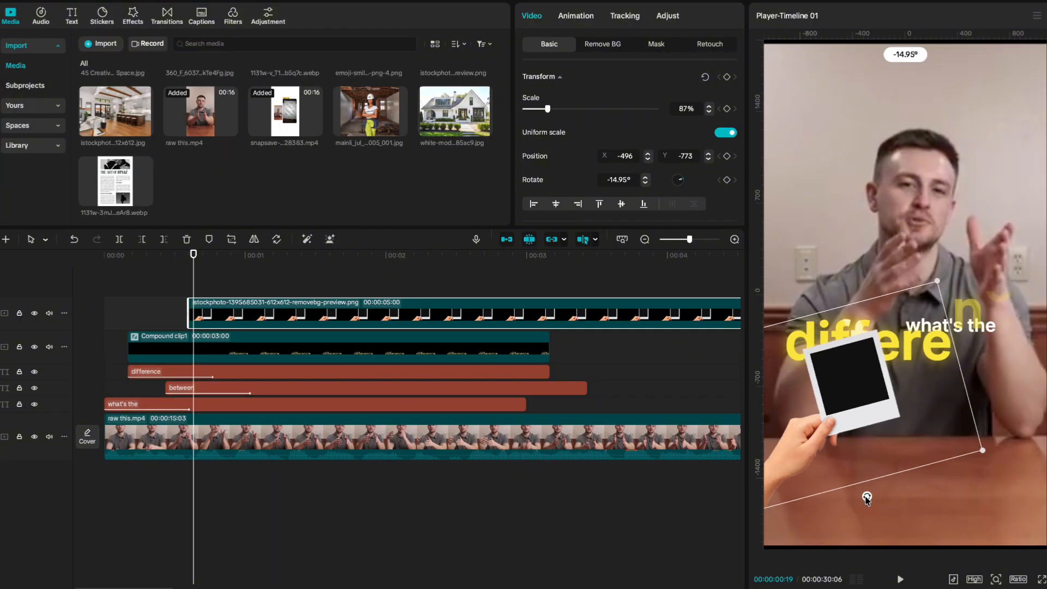
pyautogui.moveTo(869, 450); pyautogui.dragTo(857, 467)
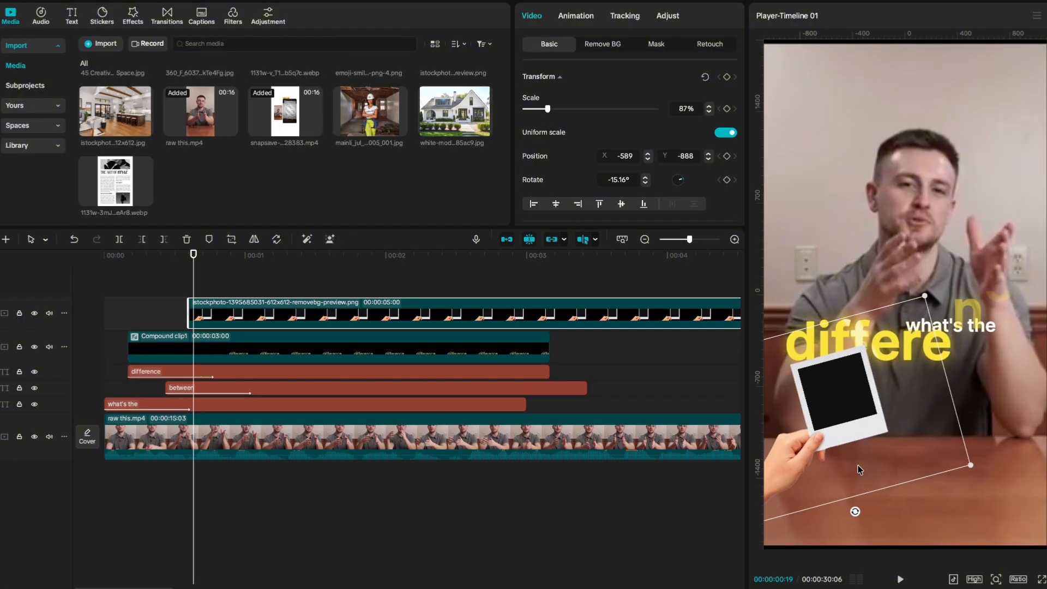
pyautogui.moveTo(971, 464); pyautogui.dragTo(989, 472)
pyautogui.moveTo(938, 440)
pyautogui.mouseDown()
pyautogui.moveTo(970, 430)
pyautogui.moveTo(954, 427)
pyautogui.moveTo(957, 437)
pyautogui.mouseUp()
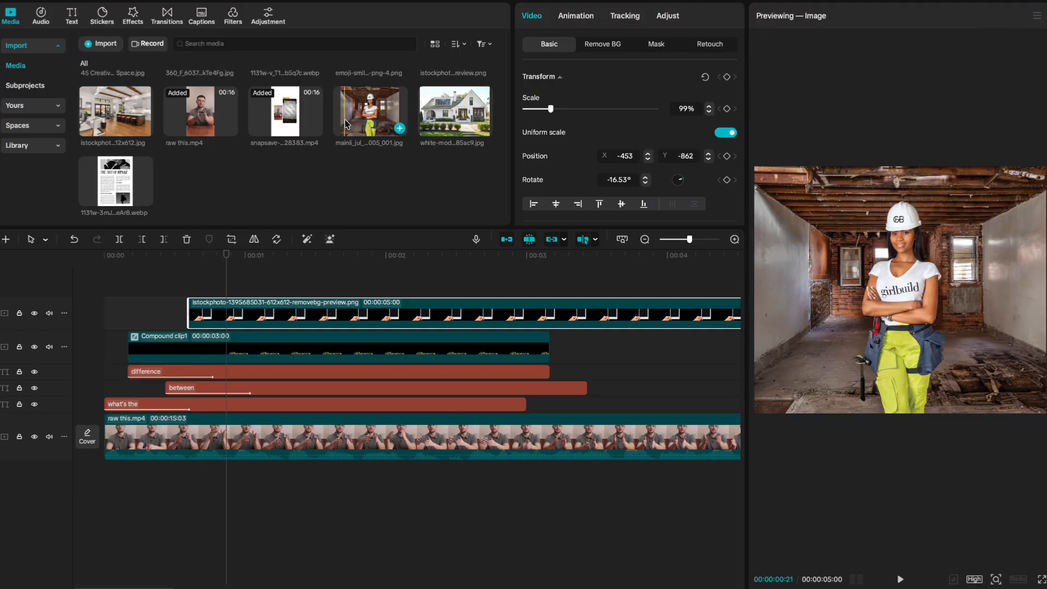
pyautogui.moveTo(454, 111); pyautogui.dragTo(195, 289)
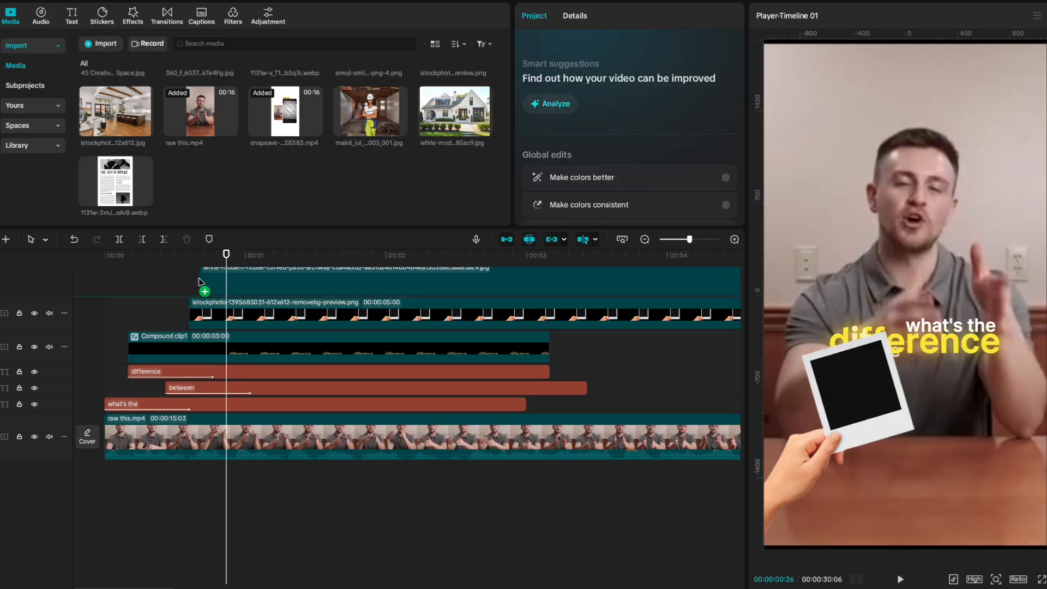
# Shrink the house photo to 47% and move it onto the polaroid with lowered opacity.
pyautogui.moveTo(551, 109); pyautogui.dragTo(537, 109)
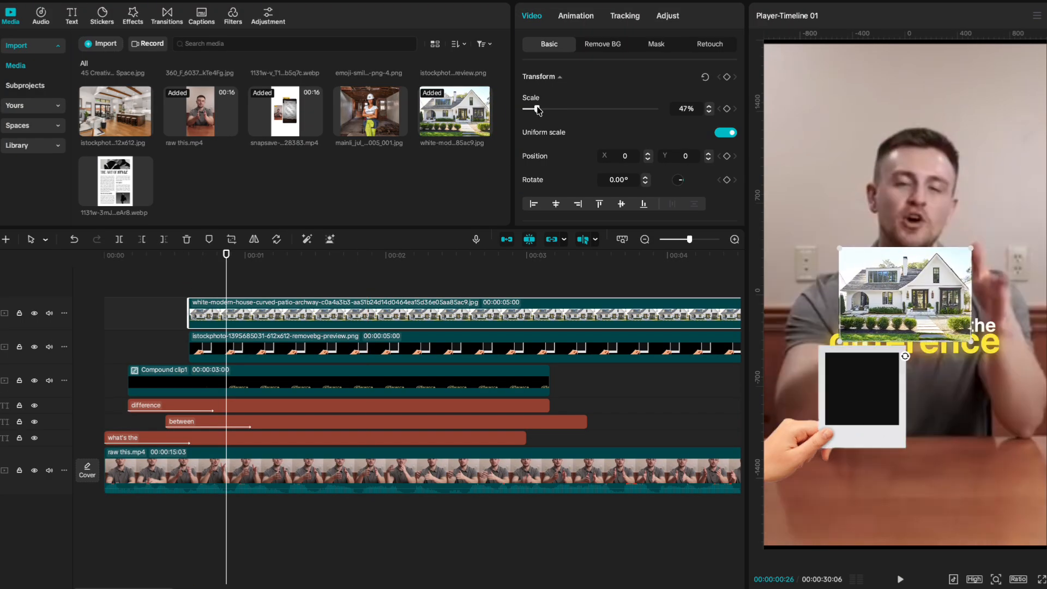
pyautogui.moveTo(935, 289); pyautogui.dragTo(894, 384)
pyautogui.scroll(-4, 559, 182)
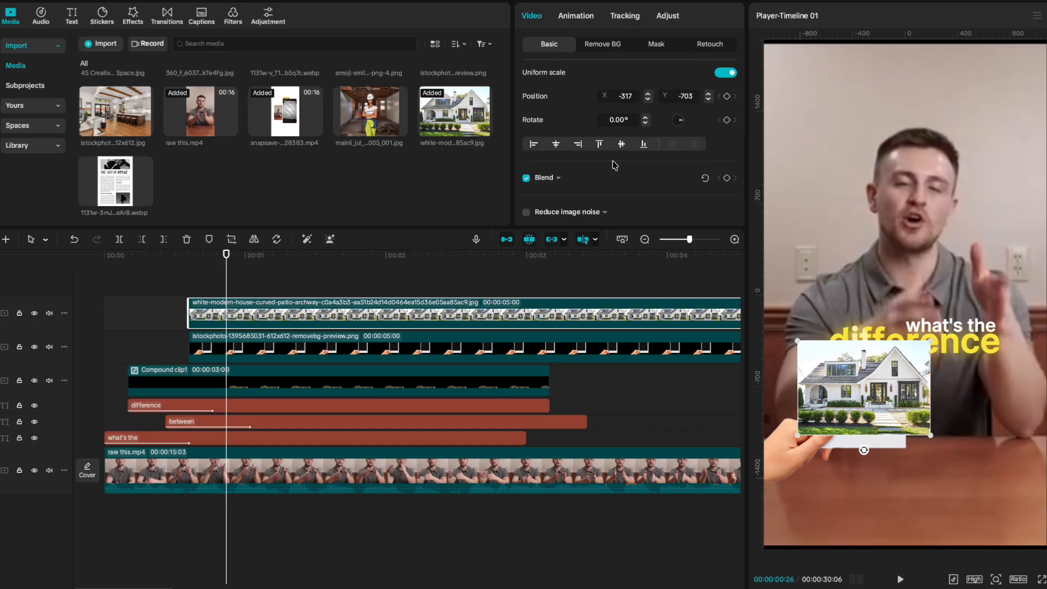
pyautogui.click(557, 187)
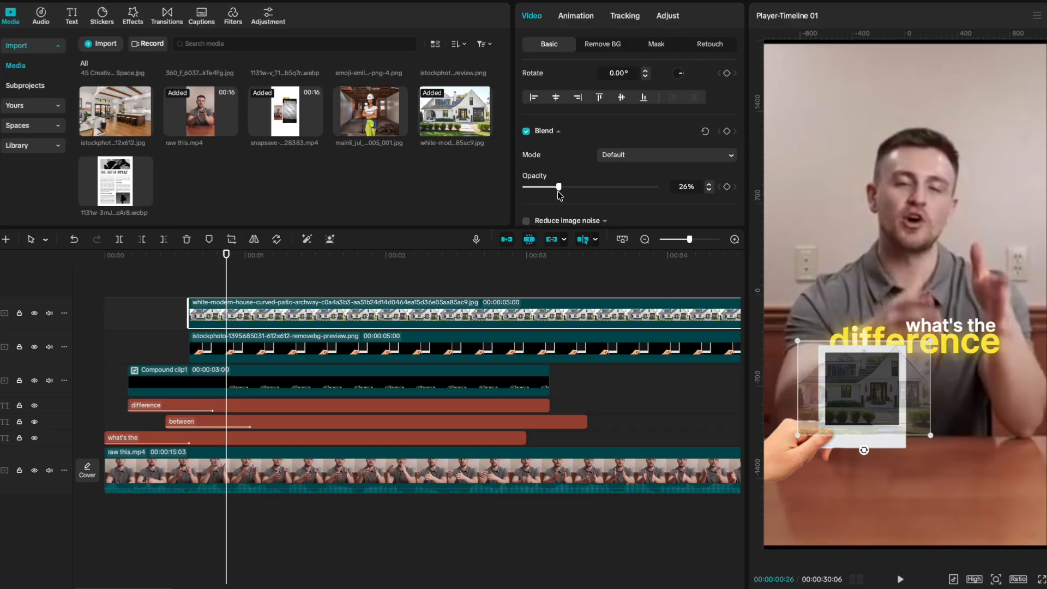
pyautogui.scroll(4, 567, 89)
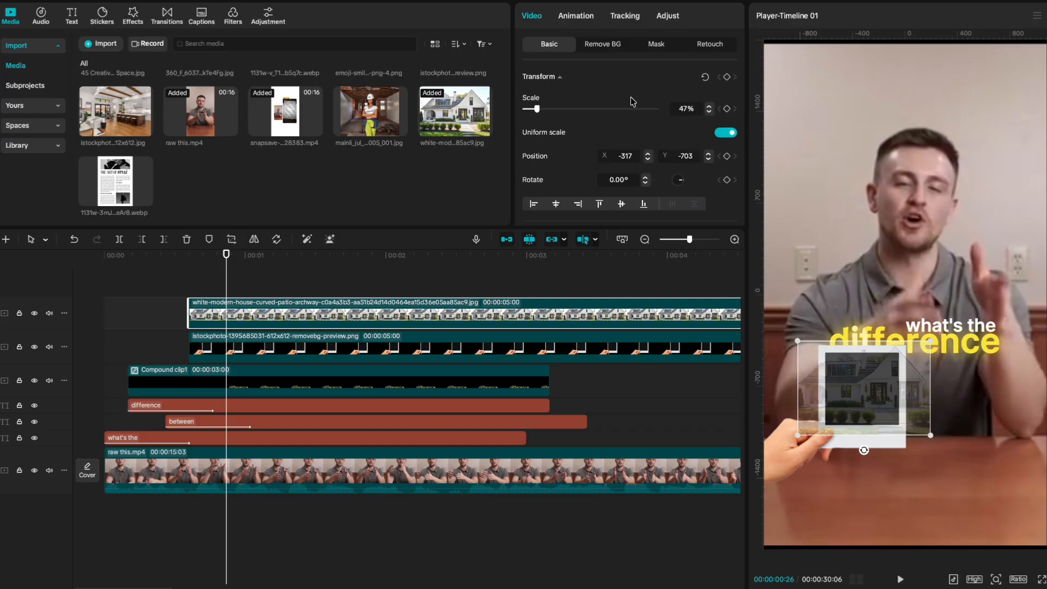
pyautogui.click(557, 79)
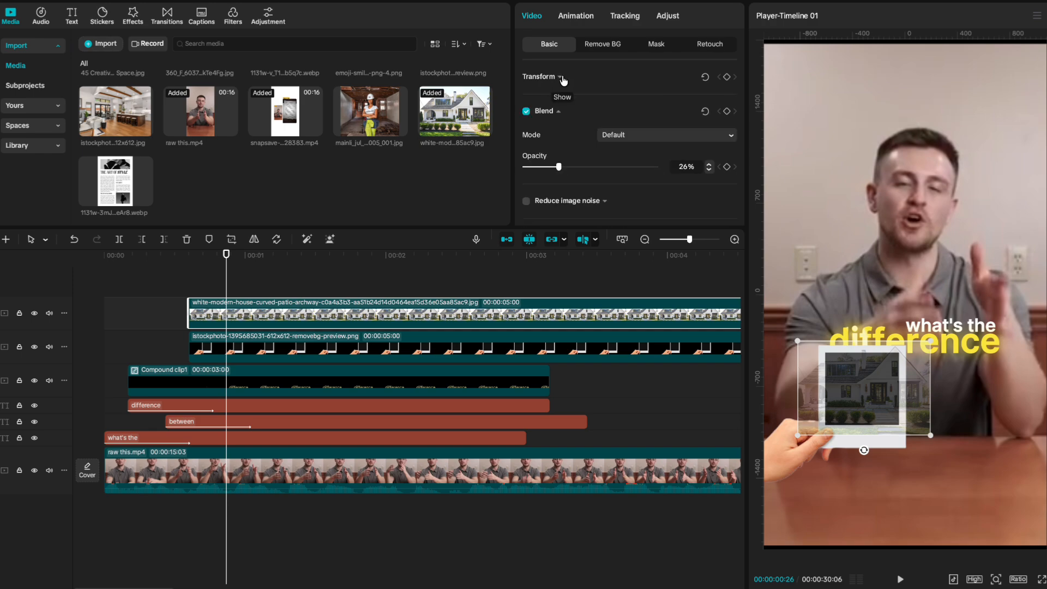
# Turn off uniform scale, size the house to 28% width and 36% height, and restore 100% opacity.
pyautogui.click(563, 79)
pyautogui.click(726, 132)
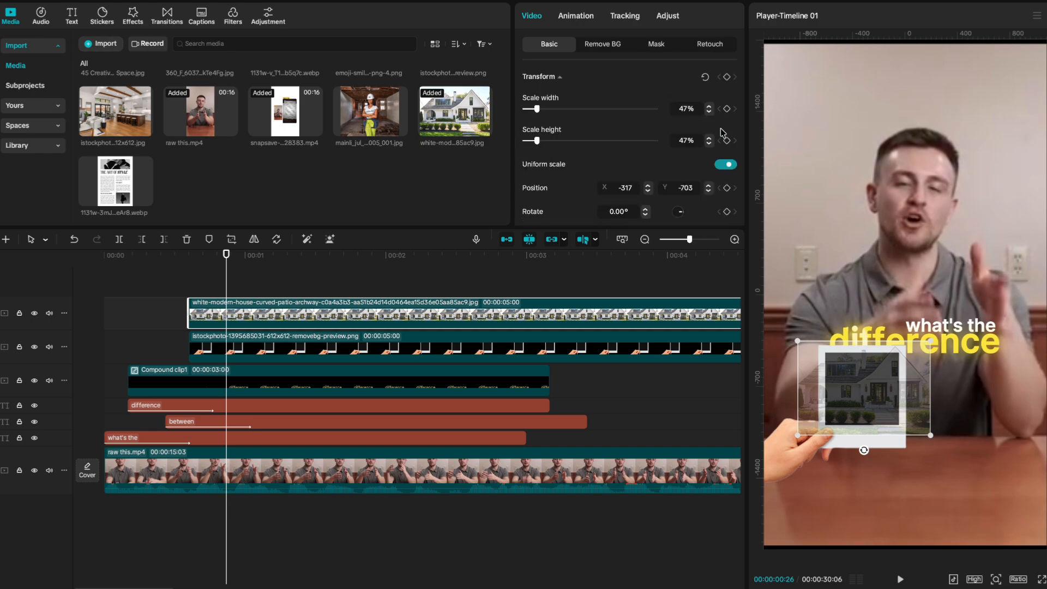
pyautogui.moveTo(537, 110); pyautogui.dragTo(532, 132)
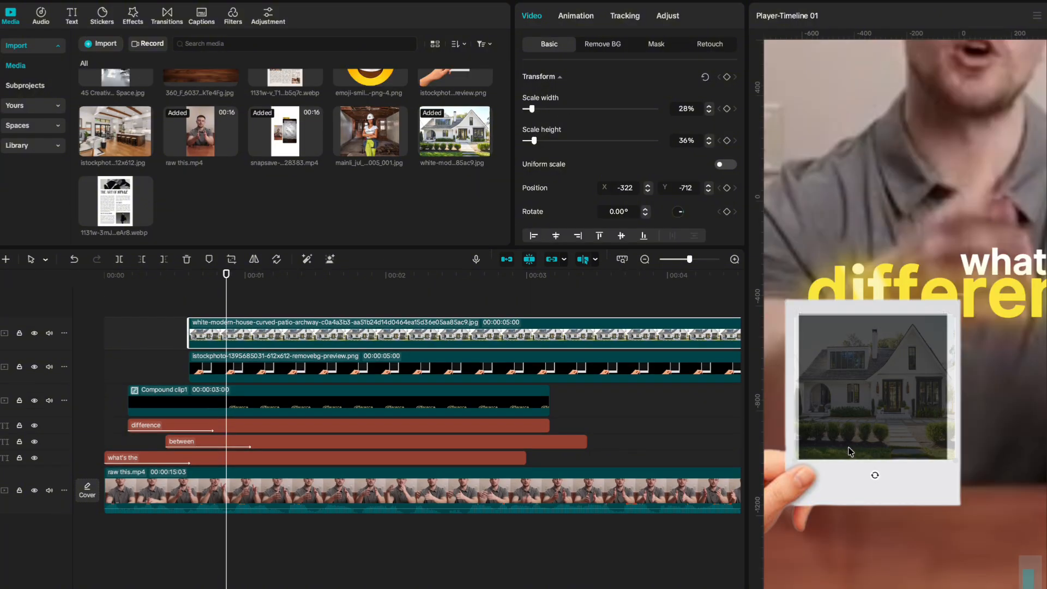
pyautogui.moveTo(849, 448); pyautogui.dragTo(849, 451)
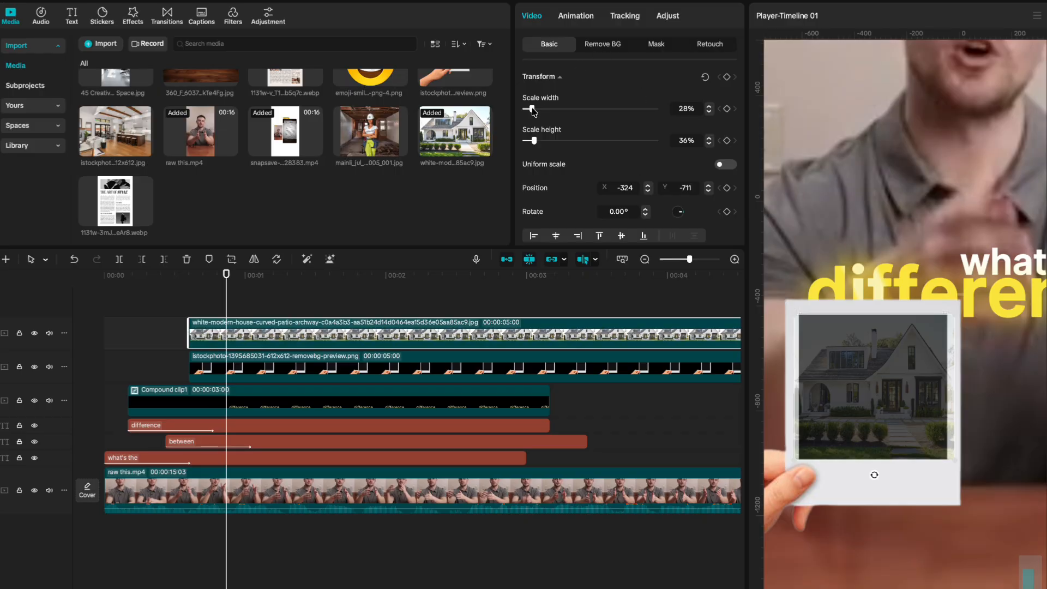
pyautogui.moveTo(534, 112); pyautogui.dragTo(532, 111)
pyautogui.scroll(-5, 556, 191)
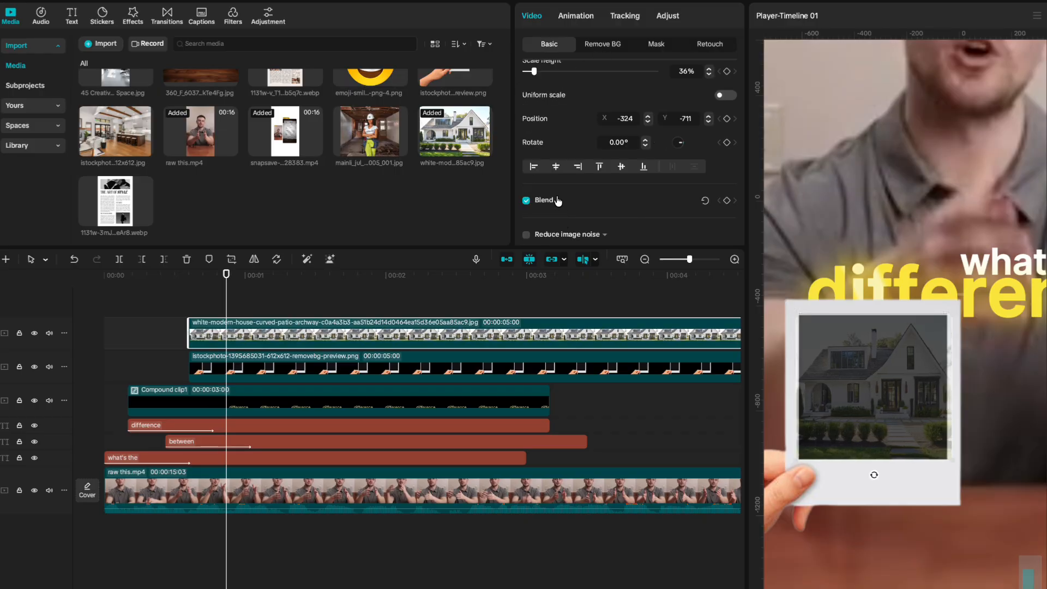
pyautogui.moveTo(558, 192); pyautogui.dragTo(676, 183)
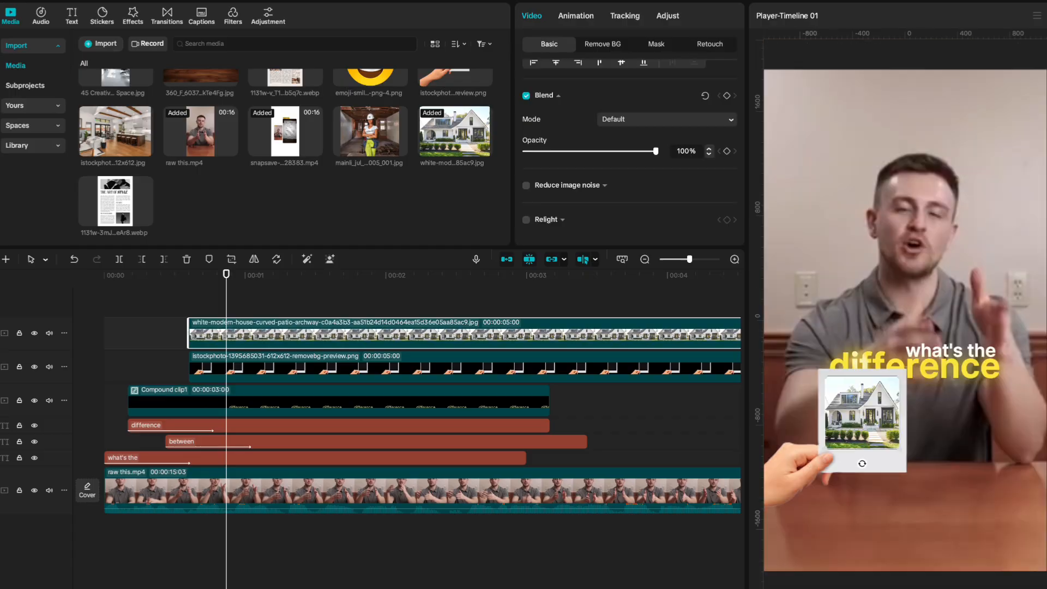
pyautogui.click(897, 35)
# Add horizontal and vertical guides crossing the centre of the preview.
pyautogui.click(1037, 12)
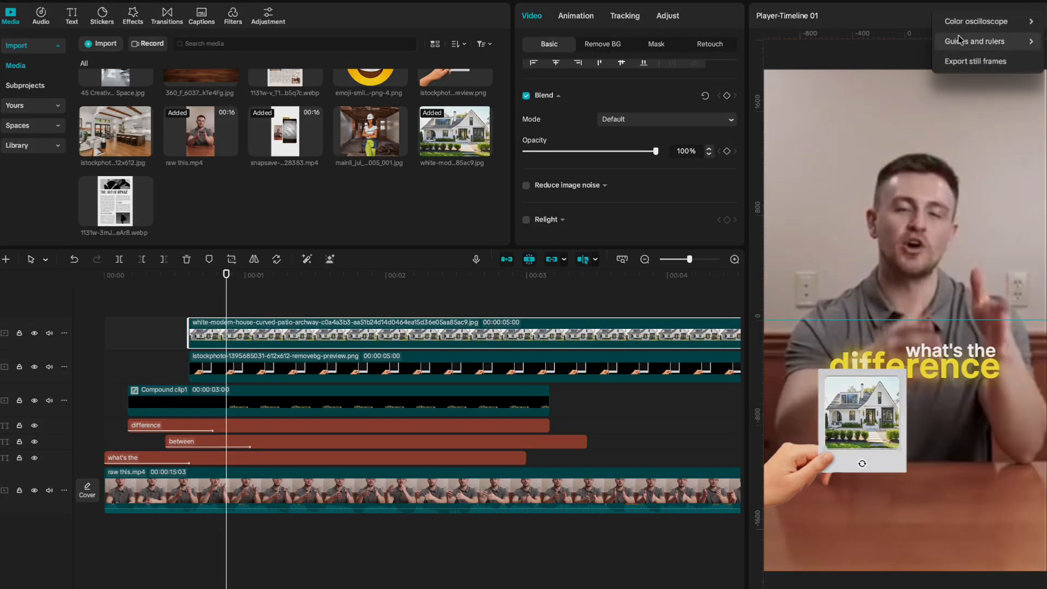
pyautogui.moveTo(958, 43)
pyautogui.click(908, 61)
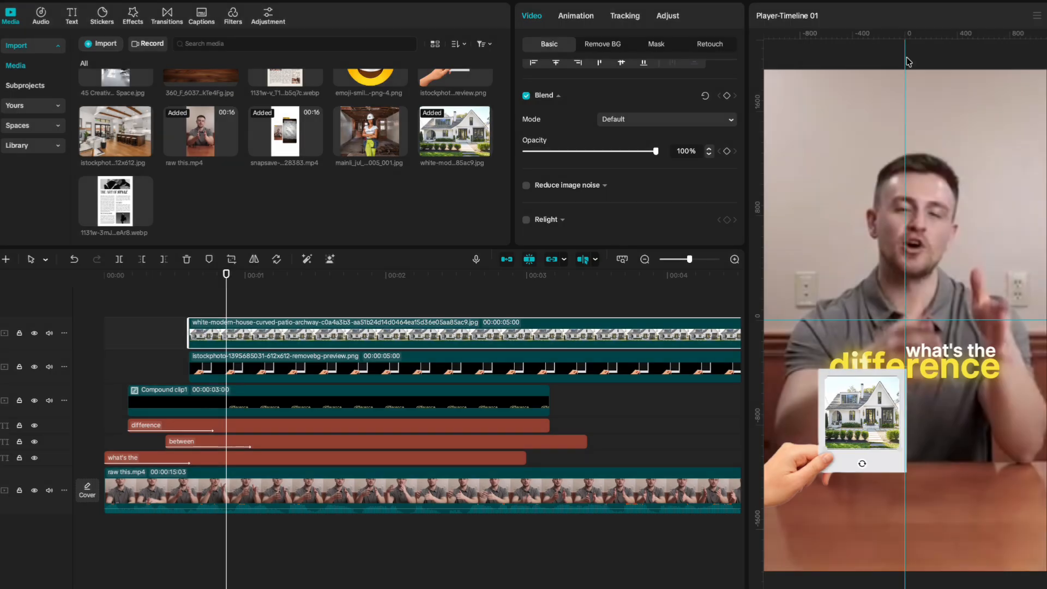
pyautogui.moveTo(908, 61); pyautogui.dragTo(904, 58)
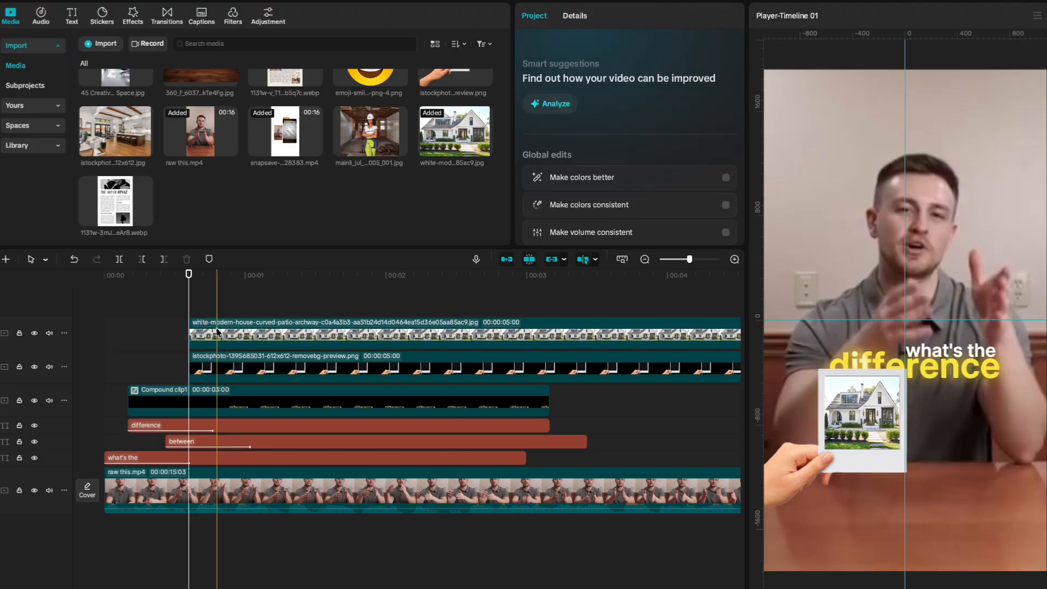
# Merge the house photo and hand into Compound clip2, tilted toward the upper right.
pyautogui.click(216, 334)
pyautogui.keyDown('shift'); pyautogui.click(212, 363); pyautogui.keyUp('shift')
pyautogui.hotkey('alt', 'g')
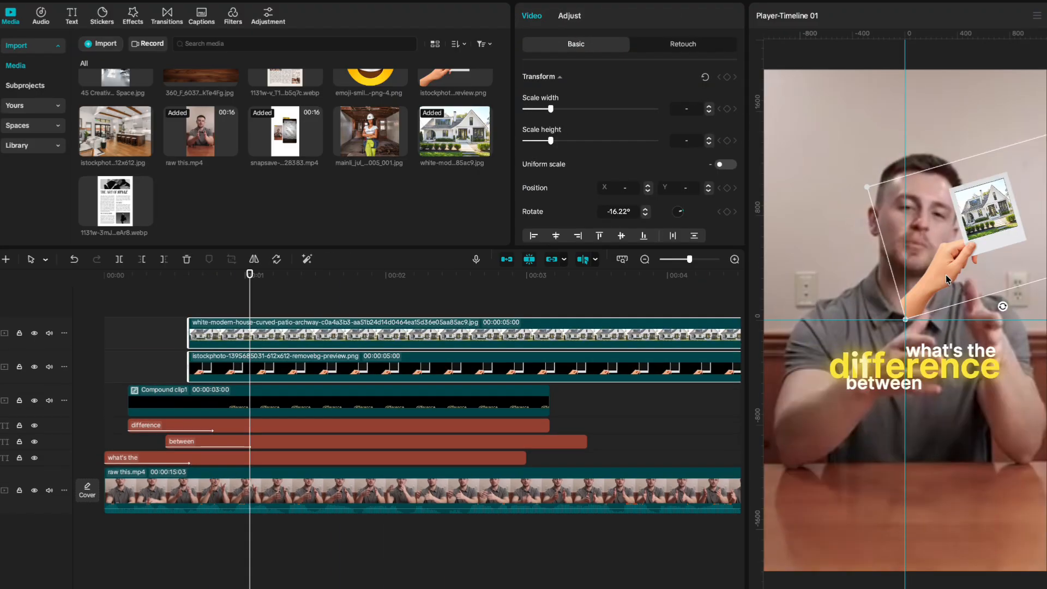
pyautogui.moveTo(946, 280); pyautogui.dragTo(948, 289)
pyautogui.hotkey('alt', 'g')
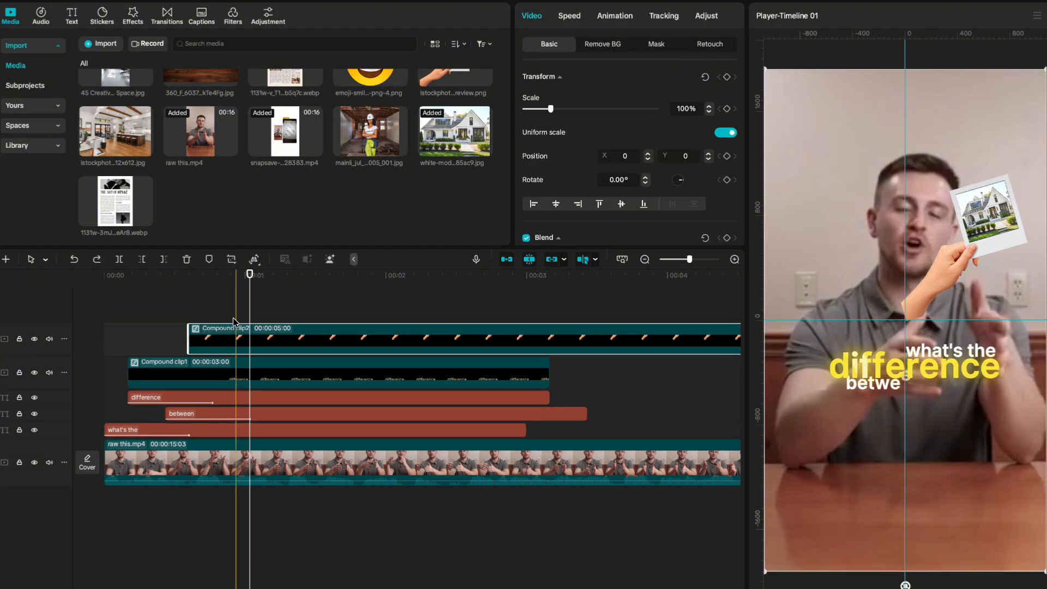
# Duplicate Compound clip2 as Compound clip3, move its hand left, and add the kitchen photo inside.
pyautogui.hotkey('ctrl', 'd')
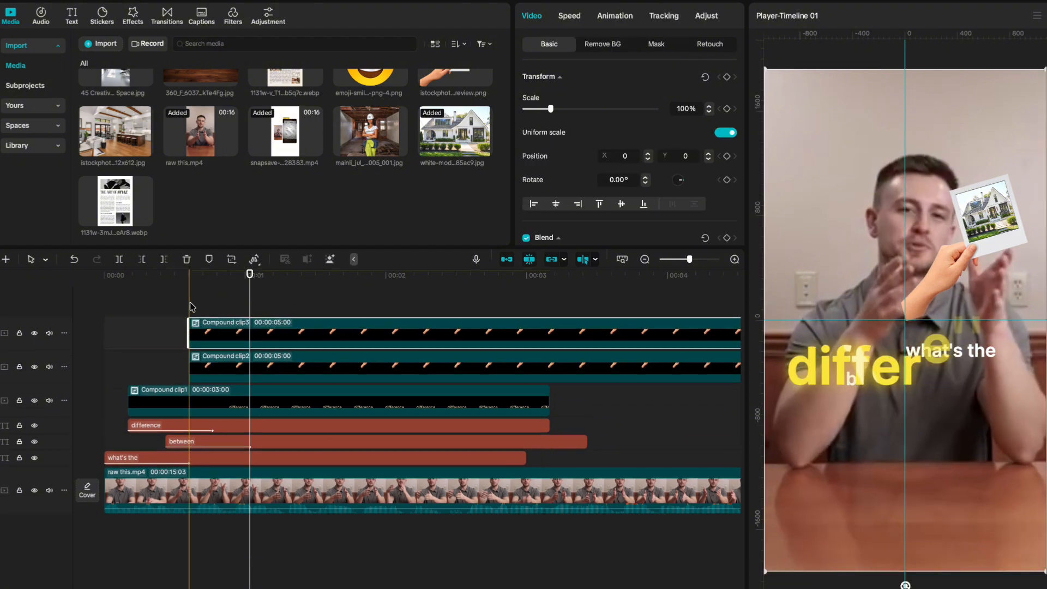
pyautogui.doubleClick(221, 333)
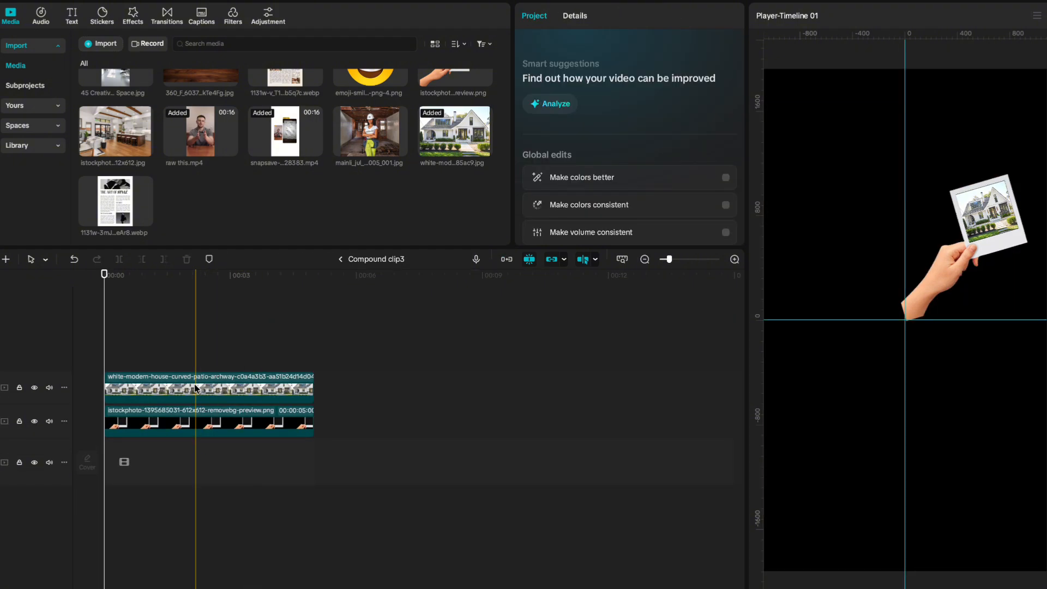
pyautogui.click(196, 423)
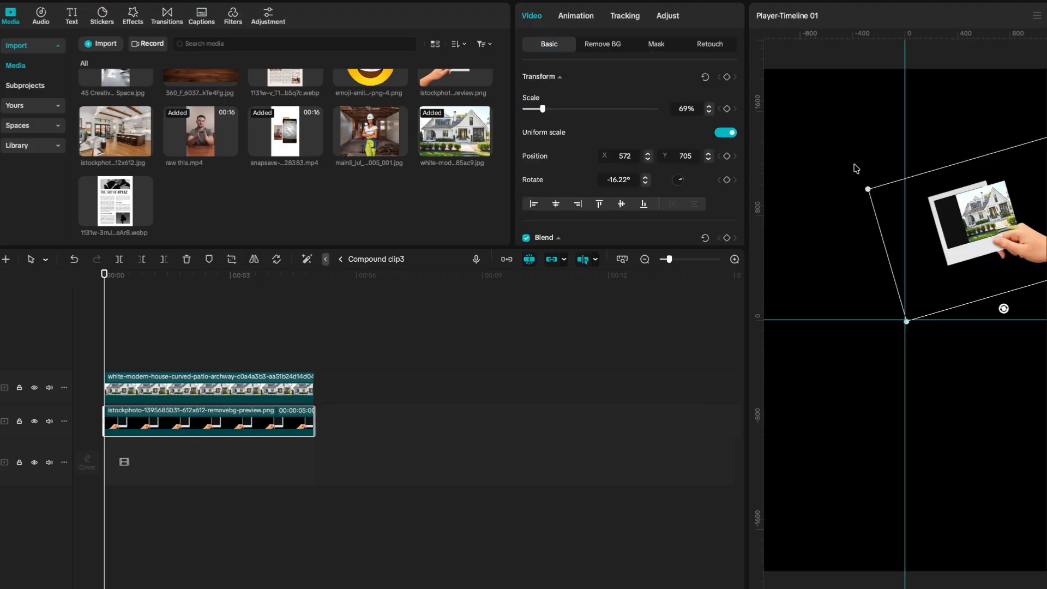
pyautogui.moveTo(958, 274); pyautogui.dragTo(805, 278)
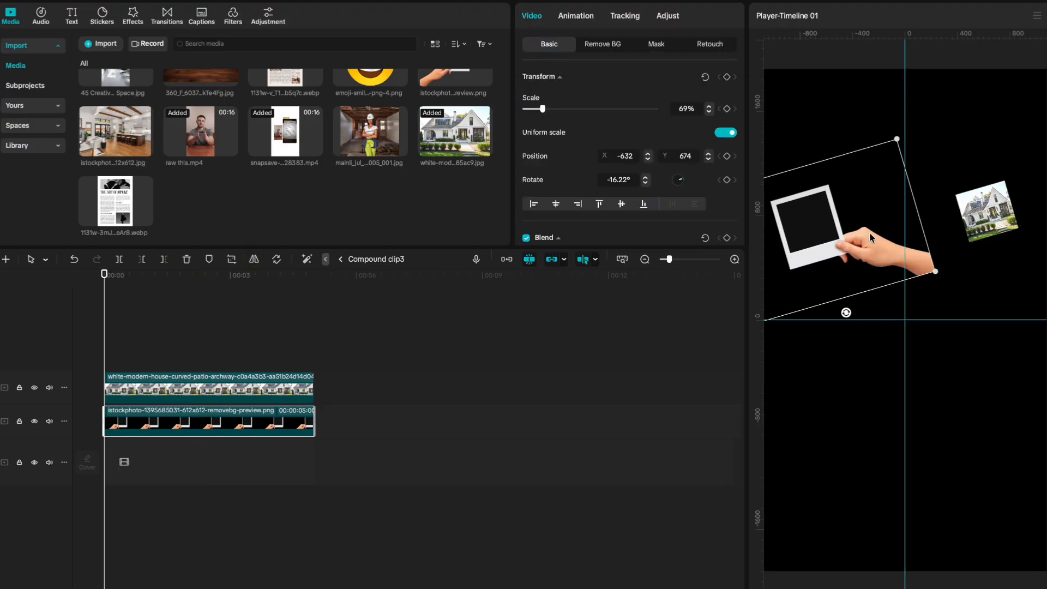
pyautogui.moveTo(871, 237); pyautogui.dragTo(816, 356)
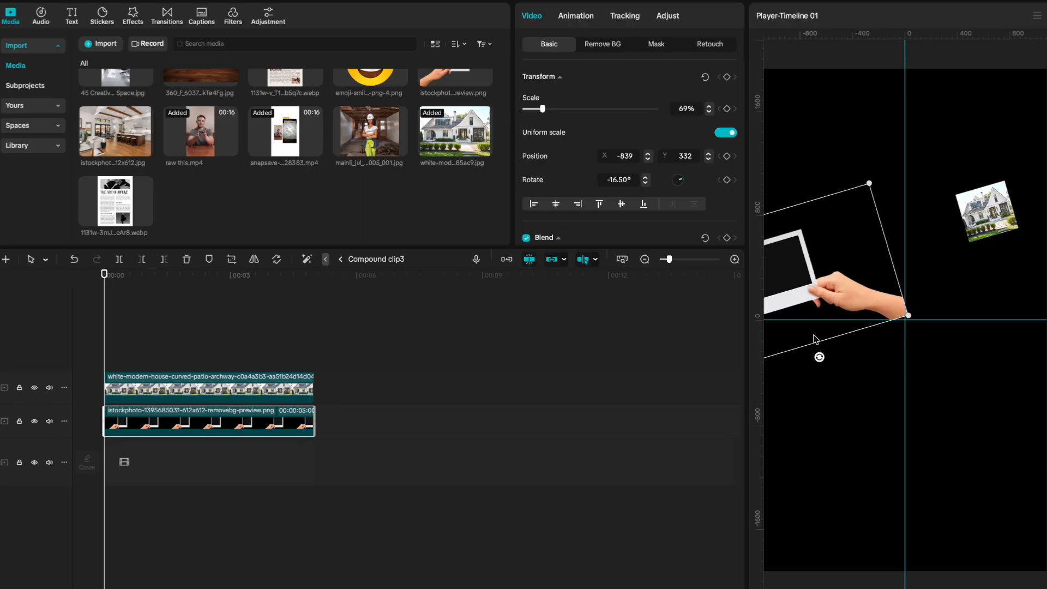
pyautogui.scroll(2, 116, 164)
pyautogui.moveTo(115, 172); pyautogui.dragTo(107, 350)
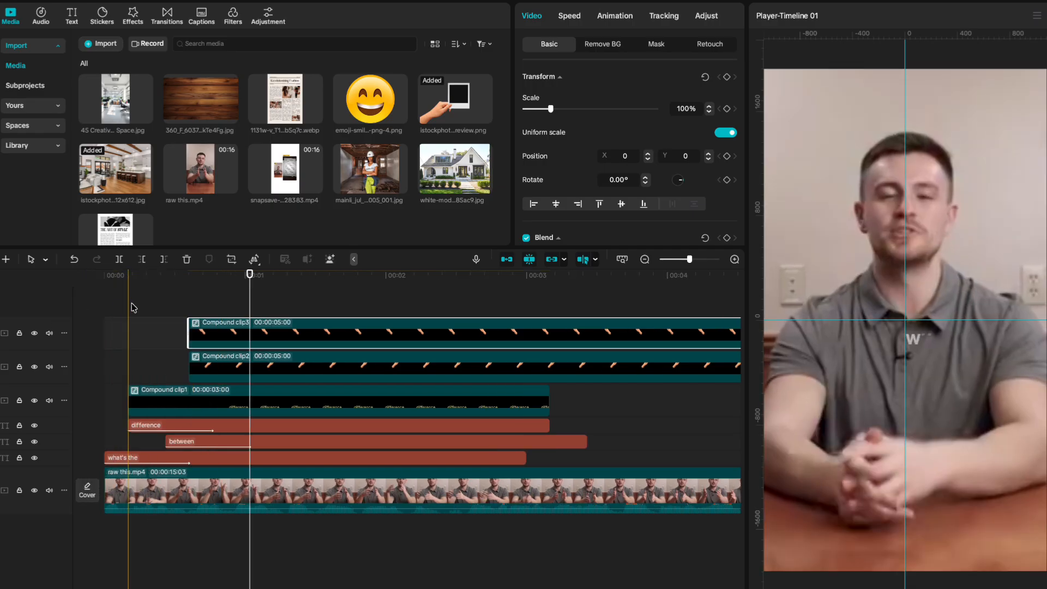
# Keyframe the kitchen polaroid at 149% scale moving toward the lower right.
pyautogui.click(236, 294)
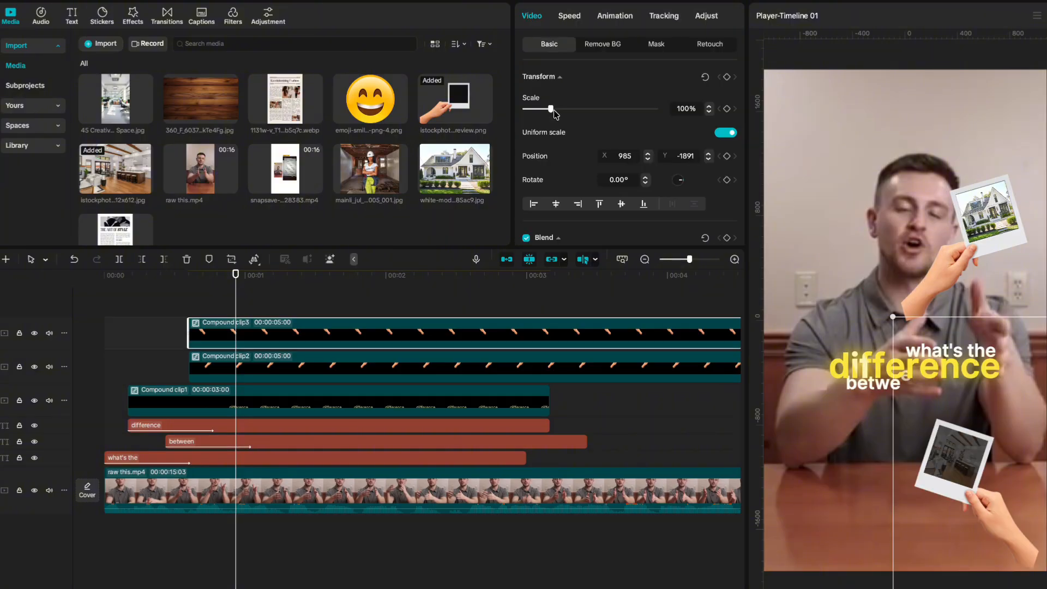
pyautogui.moveTo(555, 112); pyautogui.dragTo(568, 113)
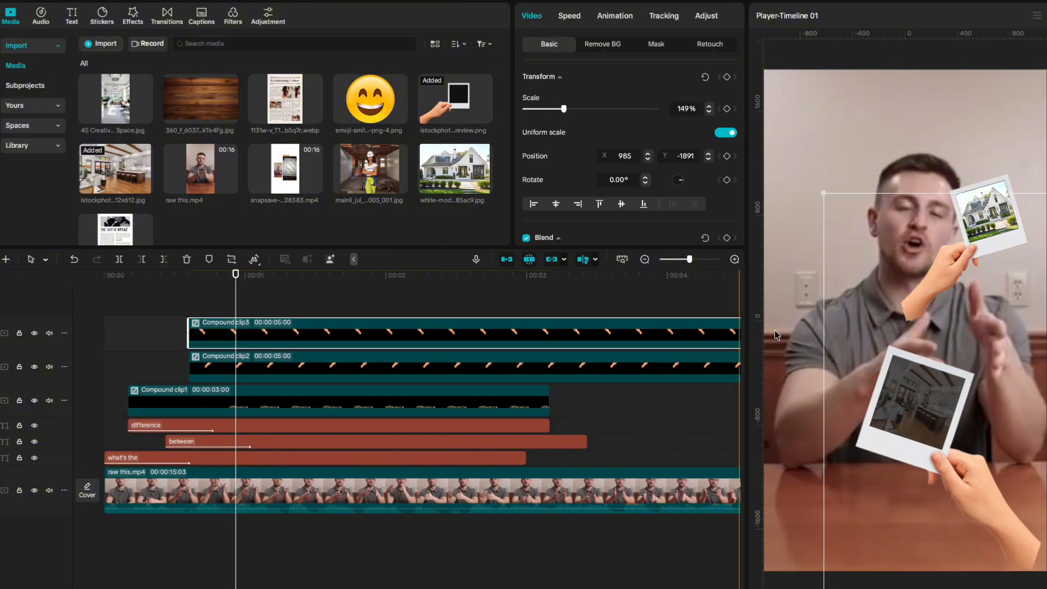
pyautogui.moveTo(954, 457); pyautogui.dragTo(962, 461)
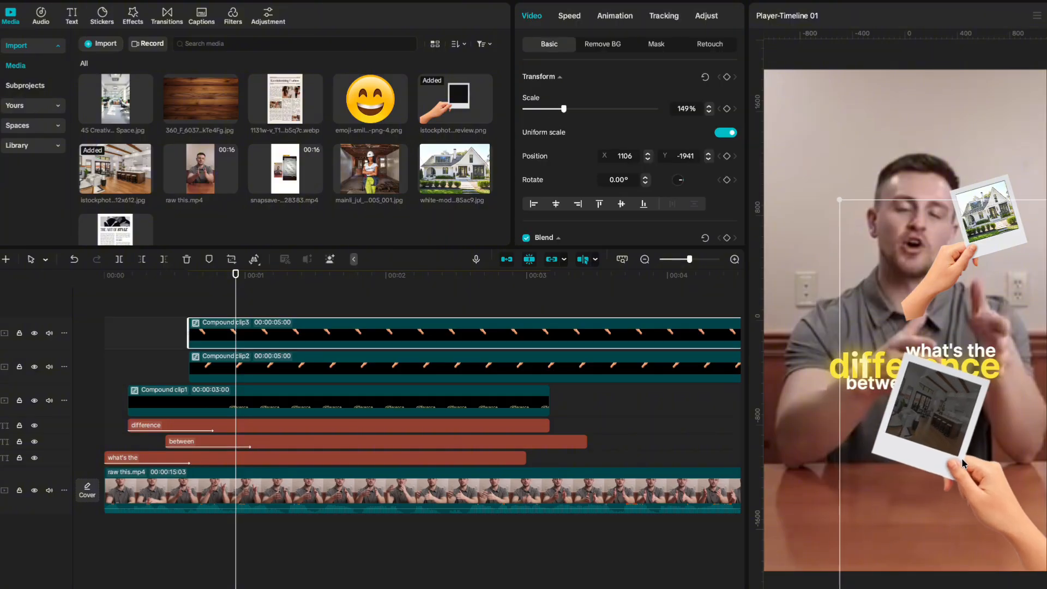
# Keyframe the house polaroid to 137% in the lower left, rotated off-screen, then trim all overlays at the playhead.
pyautogui.click(974, 195)
pyautogui.moveTo(978, 247); pyautogui.dragTo(844, 471)
pyautogui.moveTo(552, 110); pyautogui.dragTo(562, 113)
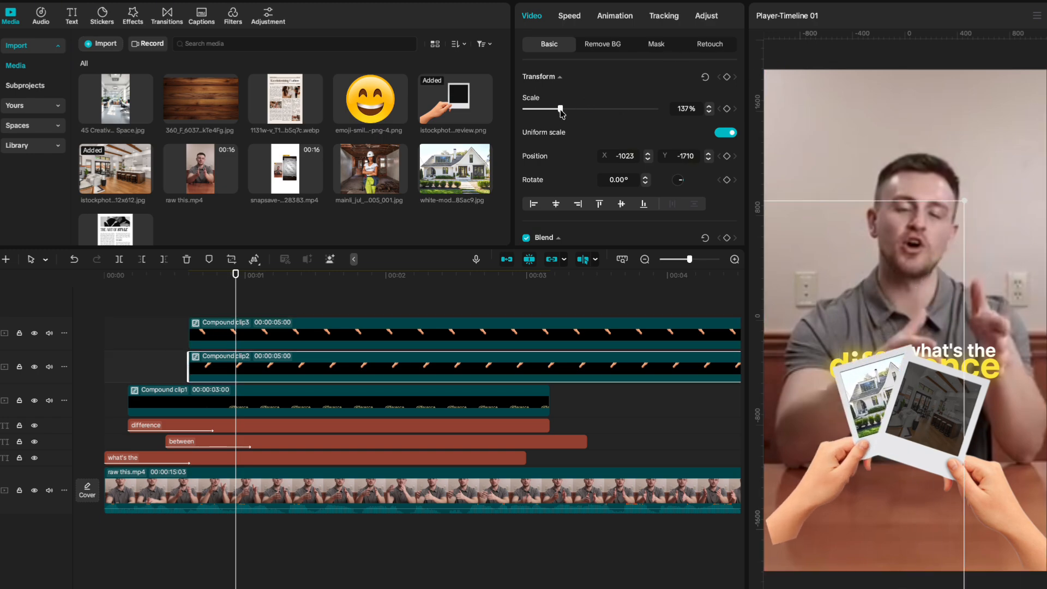
pyautogui.moveTo(681, 179); pyautogui.dragTo(679, 177)
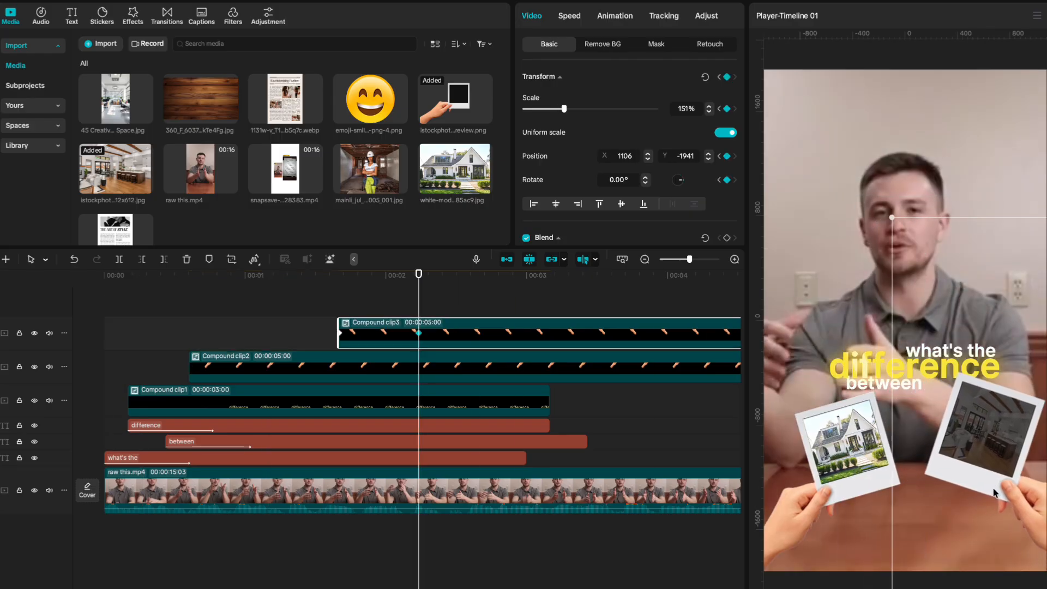
pyautogui.moveTo(595, 464); pyautogui.dragTo(157, 250)
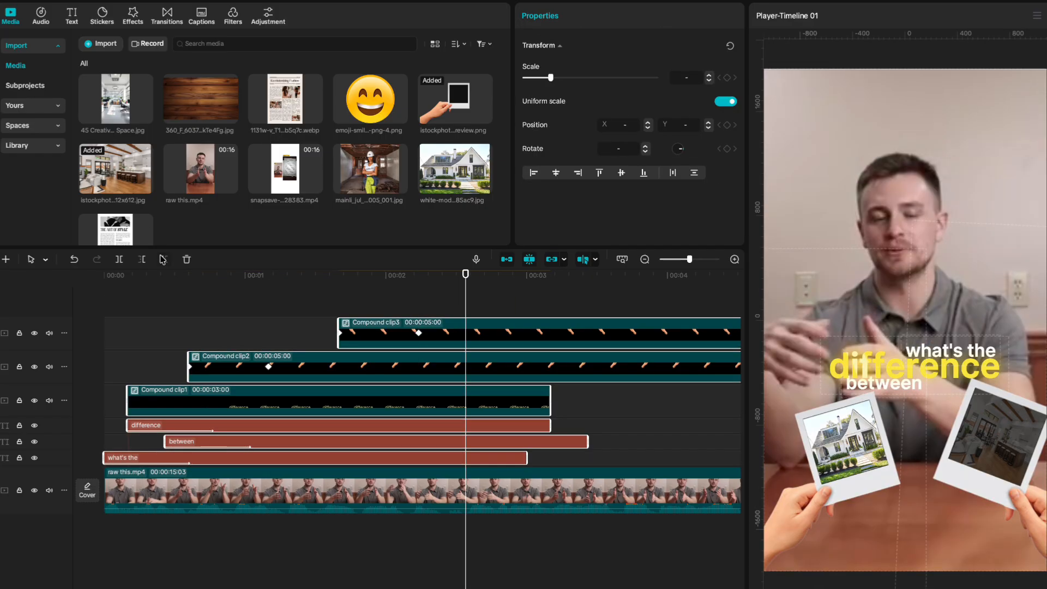
pyautogui.click(163, 259)
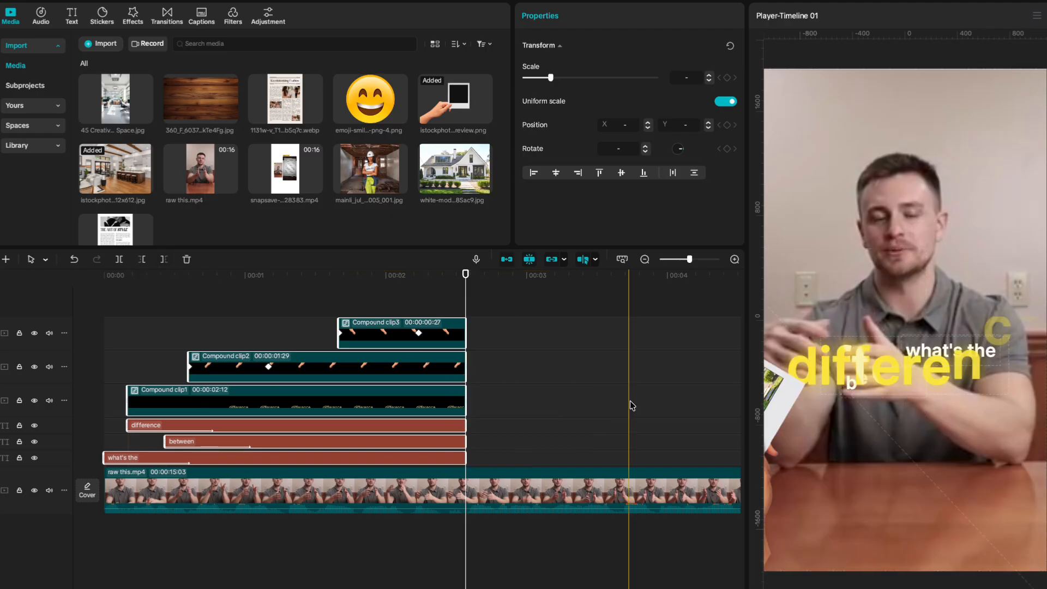
# Rotate the wood background 90°, darken its exposure, and place the Art of Style page above it.
pyautogui.hscroll(5, 400, 393)
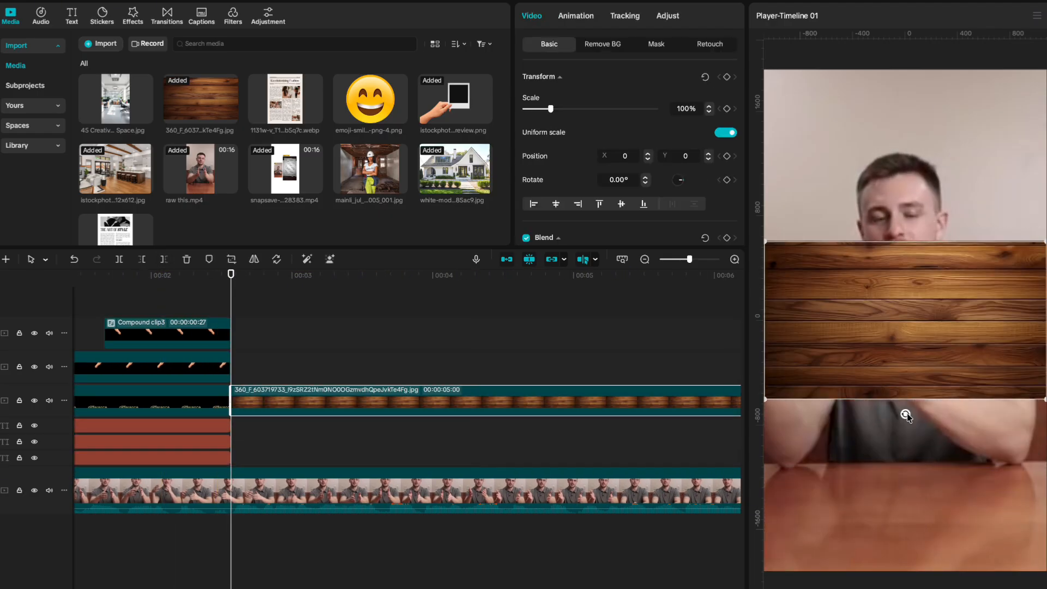
pyautogui.moveTo(906, 416); pyautogui.dragTo(807, 322)
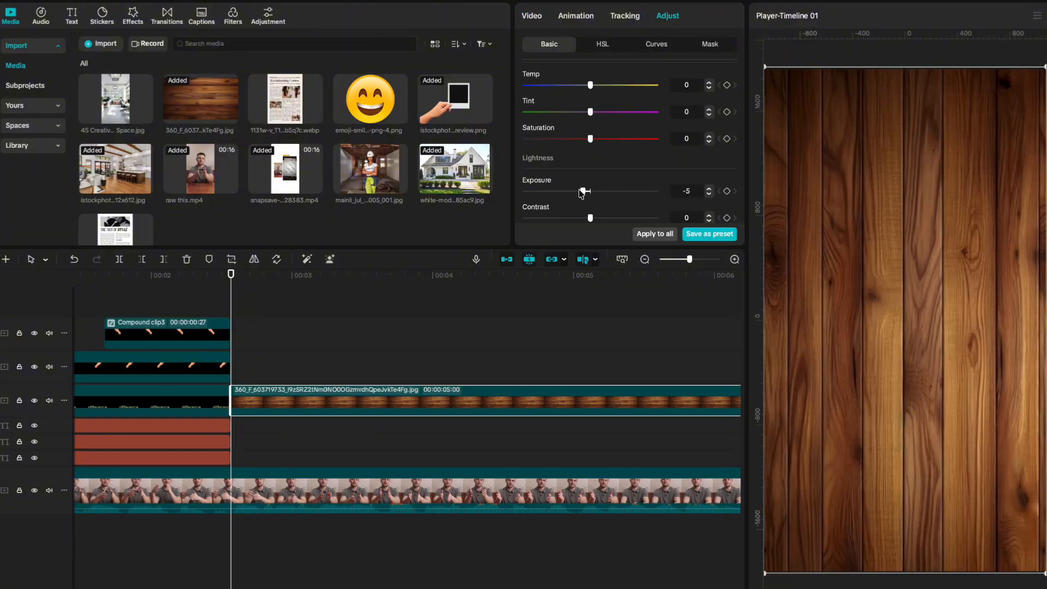
pyautogui.moveTo(582, 193); pyautogui.dragTo(607, 172)
pyautogui.scroll(-2, 578, 185)
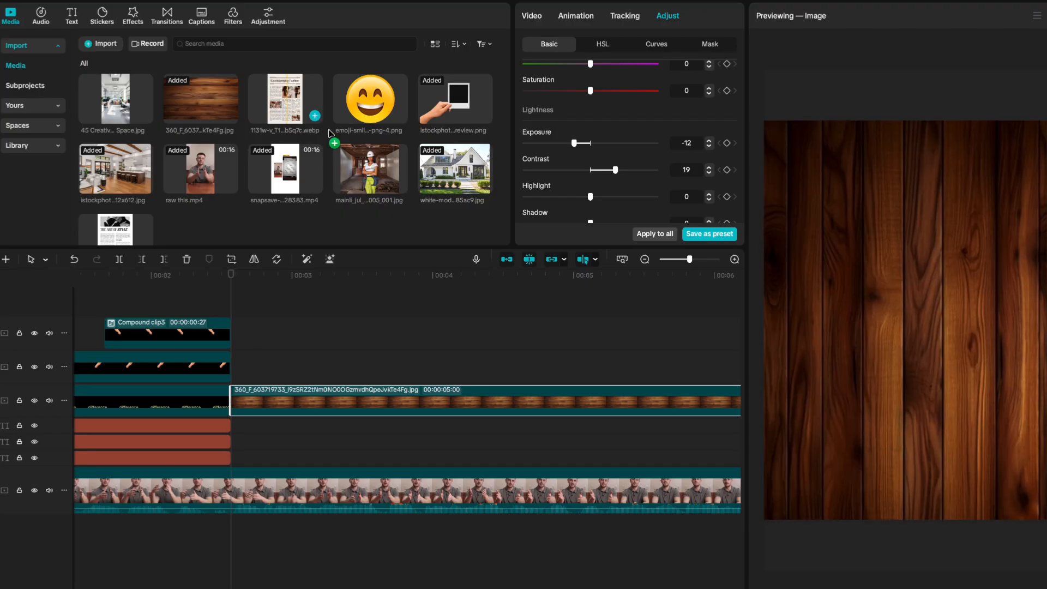
pyautogui.moveTo(284, 101); pyautogui.dragTo(233, 366)
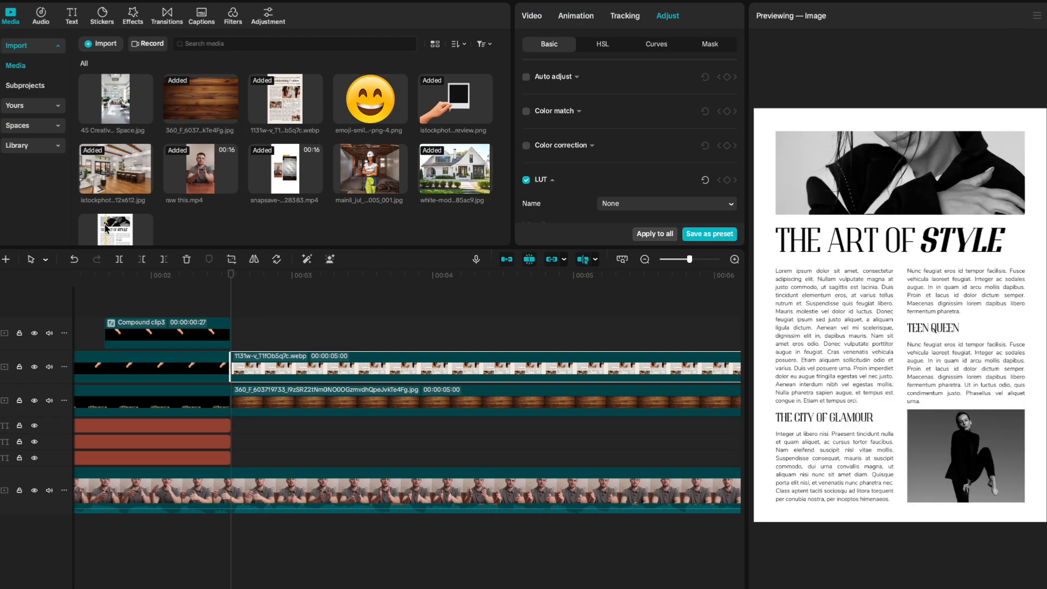
# Add the second newspaper page and duplicate a newspaper clip onto the top track.
pyautogui.moveTo(115, 229); pyautogui.dragTo(270, 333)
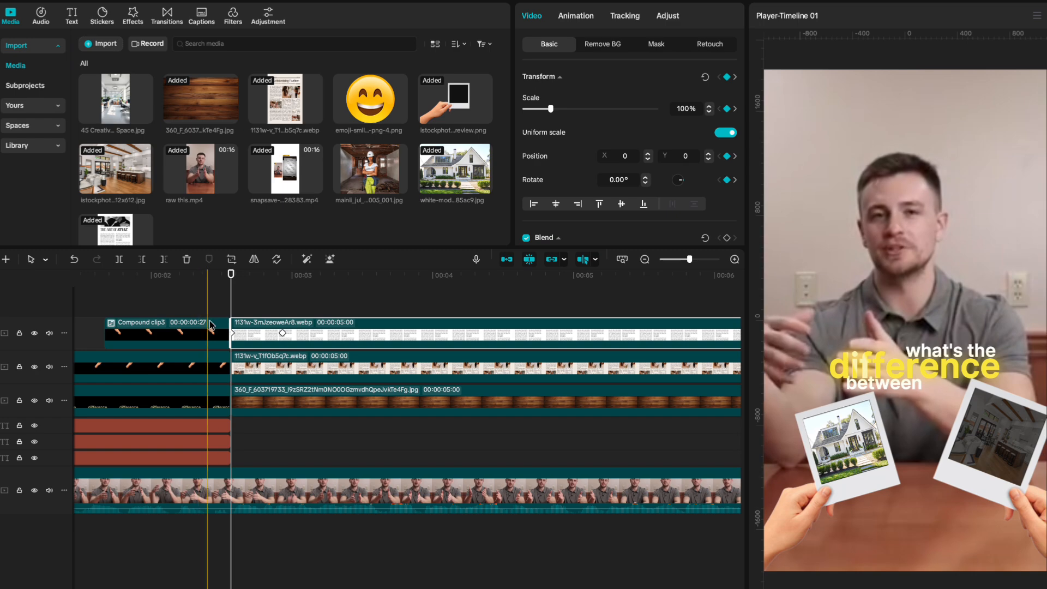
pyautogui.click(234, 367)
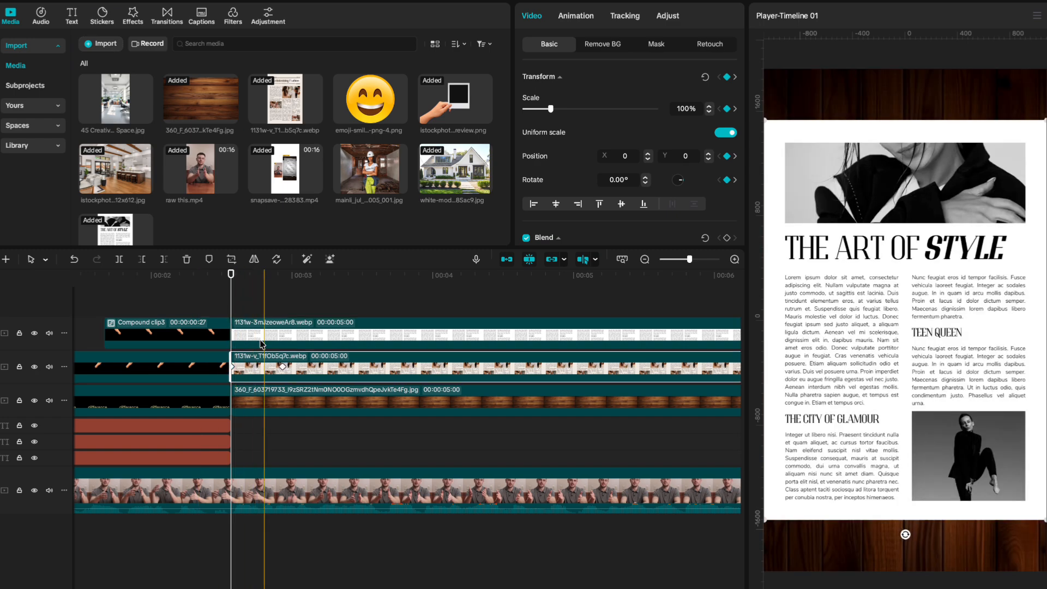
pyautogui.press('super+v')
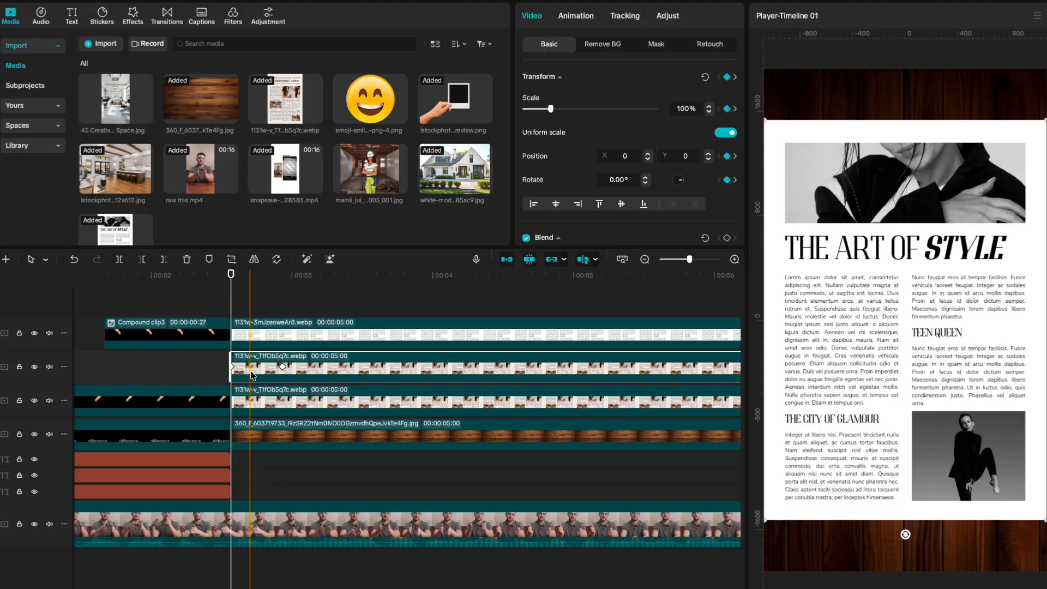
pyautogui.moveTo(249, 366); pyautogui.dragTo(251, 321)
# Give the original newspaper clip's position keyframe a Cubic Out easing curve.
pyautogui.click(245, 407)
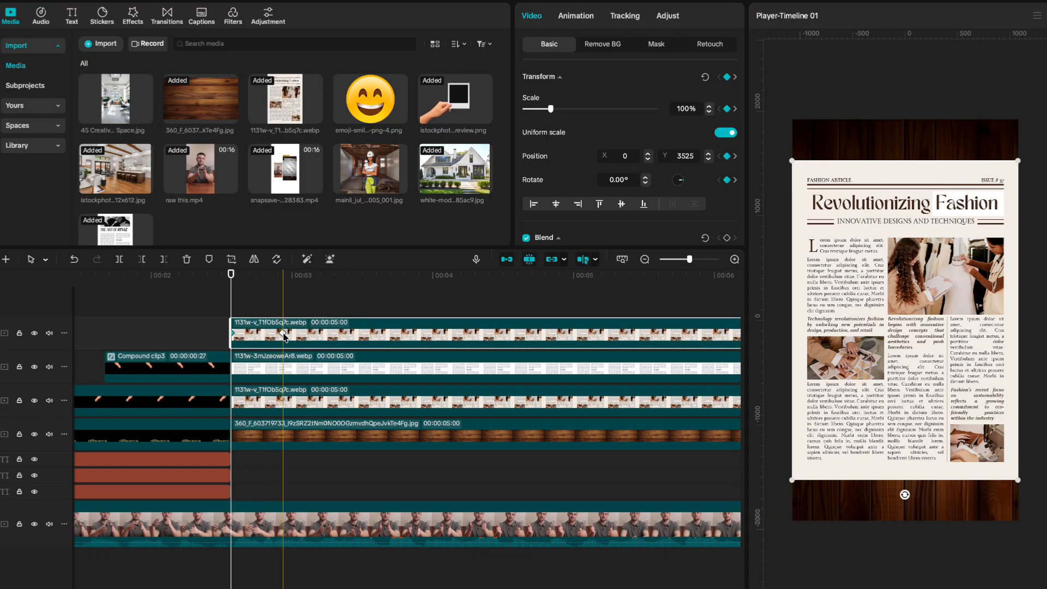
pyautogui.click(283, 333)
pyautogui.rightClick(283, 334)
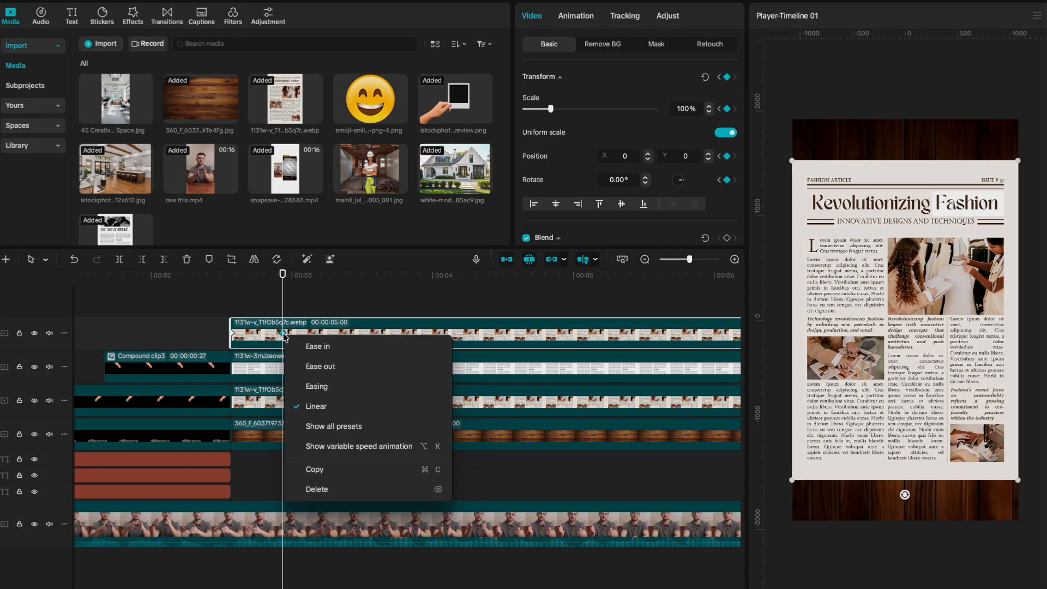
pyautogui.click(323, 424)
pyautogui.click(447, 533)
pyautogui.click(337, 435)
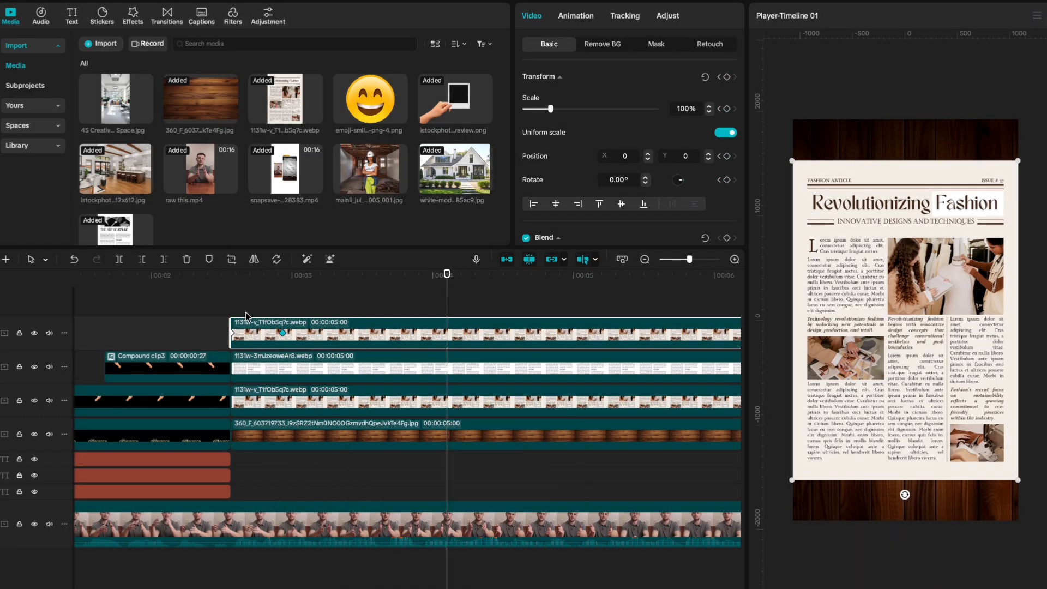
pyautogui.click(234, 310)
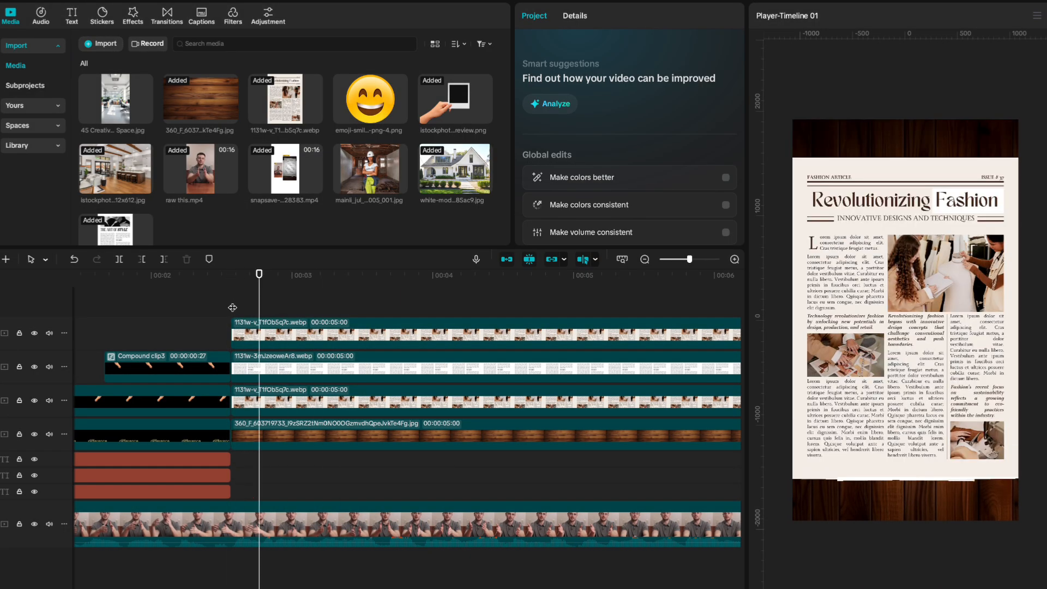
# Stagger the newspaper clips' start times and play the edit back.
pyautogui.moveTo(285, 364); pyautogui.dragTo(300, 364)
pyautogui.moveTo(252, 344); pyautogui.dragTo(280, 343)
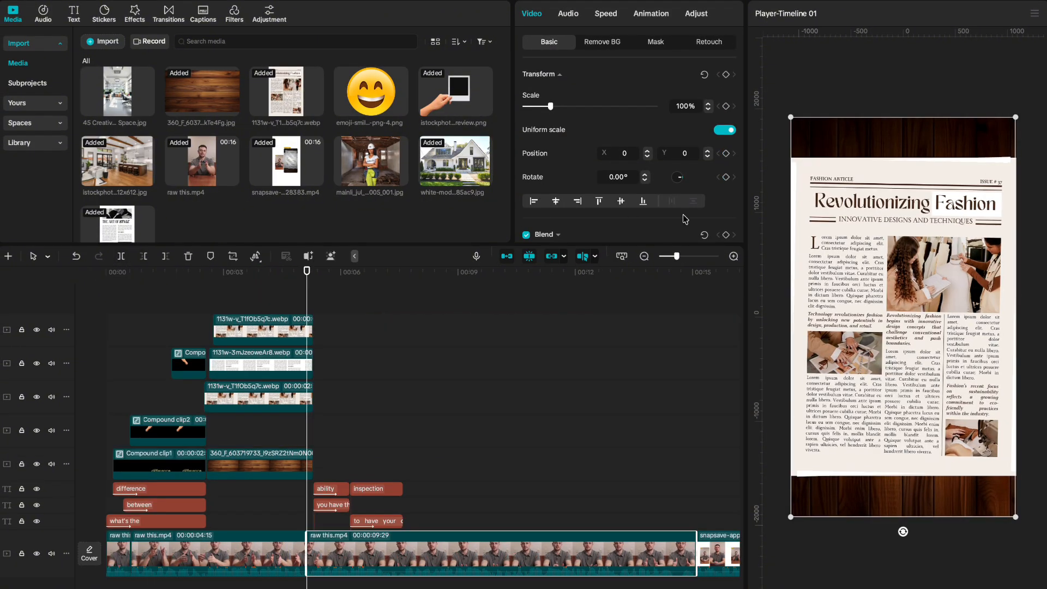
pyautogui.scroll(-3, 686, 219)
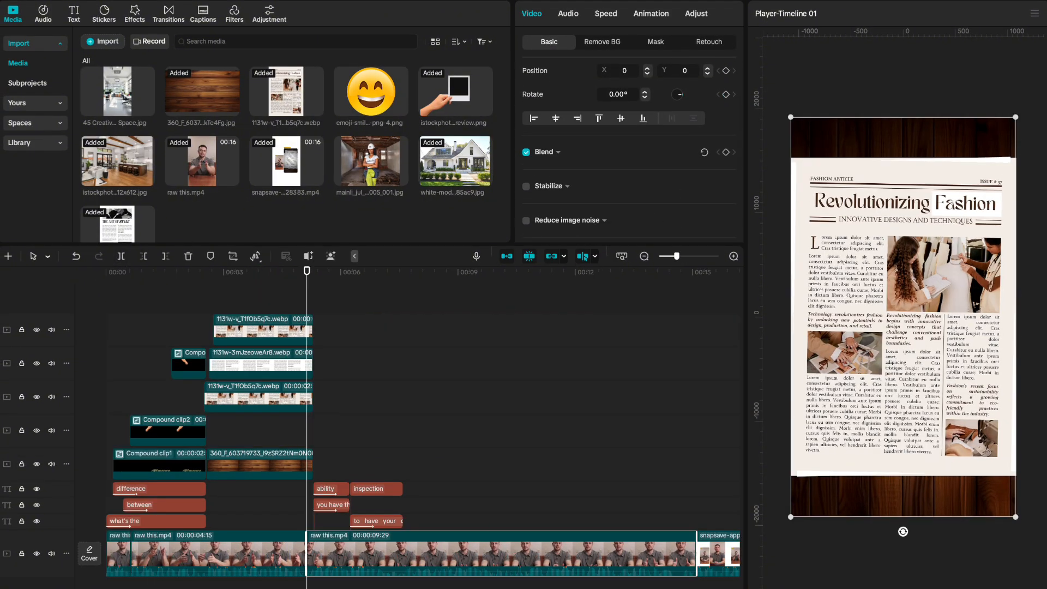
pyautogui.click(262, 551)
pyautogui.scroll(-1, 556, 173)
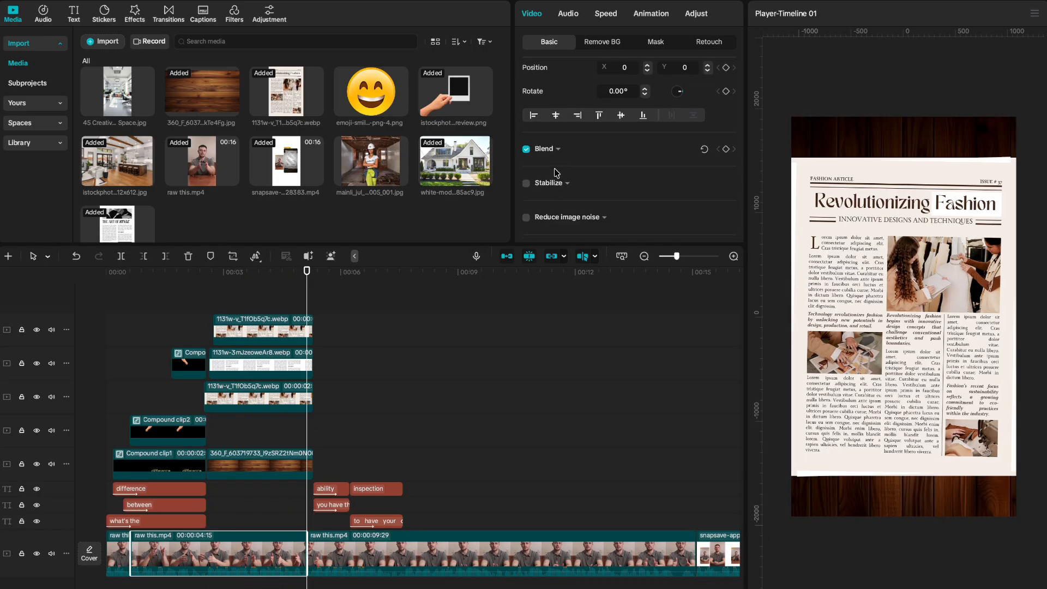
pyautogui.click(556, 155)
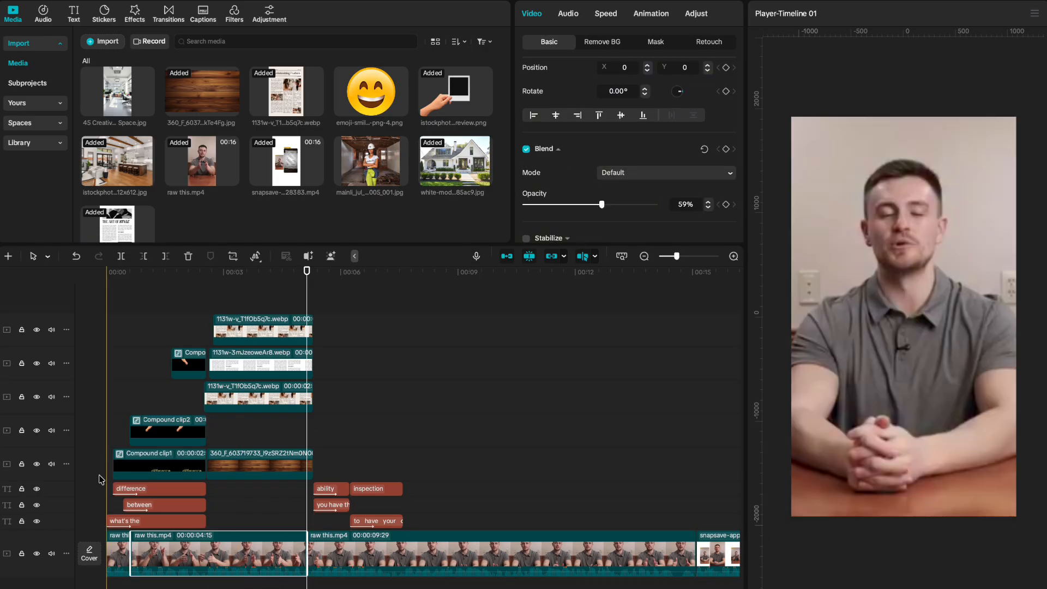
pyautogui.press('space')
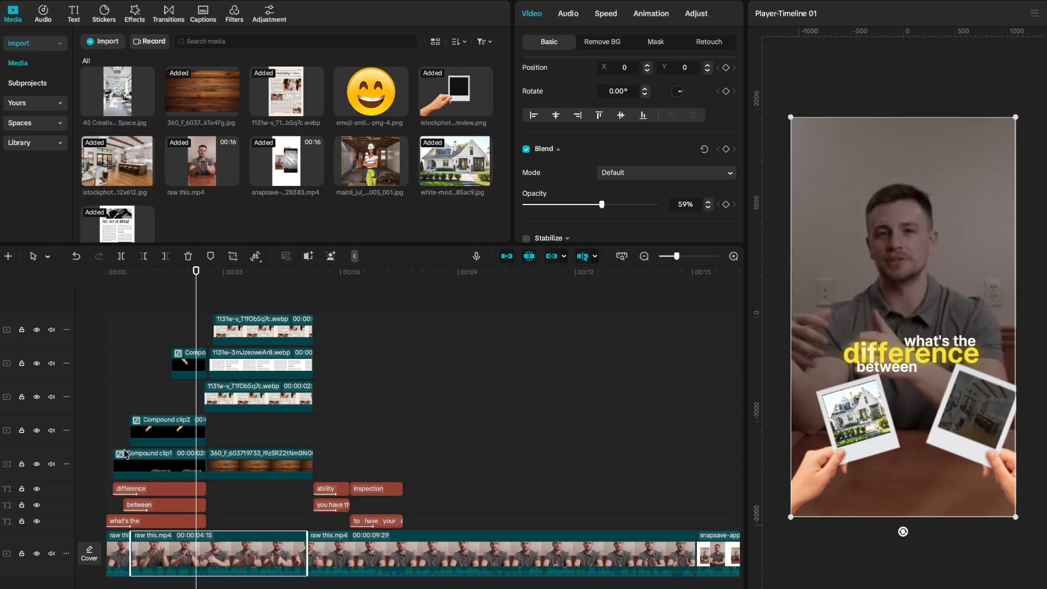
pyautogui.click(103, 12)
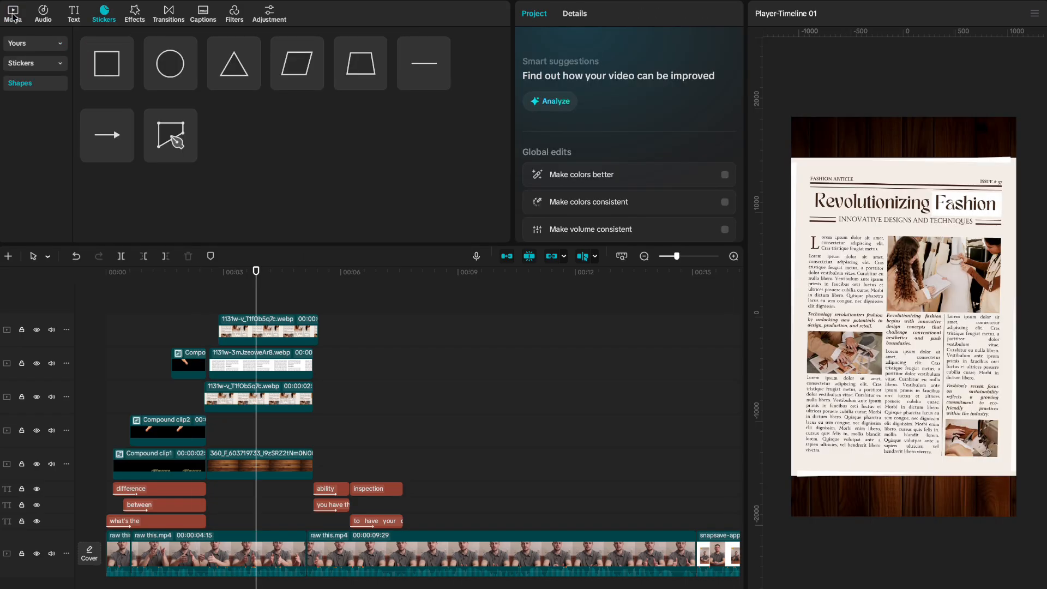
# Add a square shape on a new track and fill it with yellow.
pyautogui.click(124, 82)
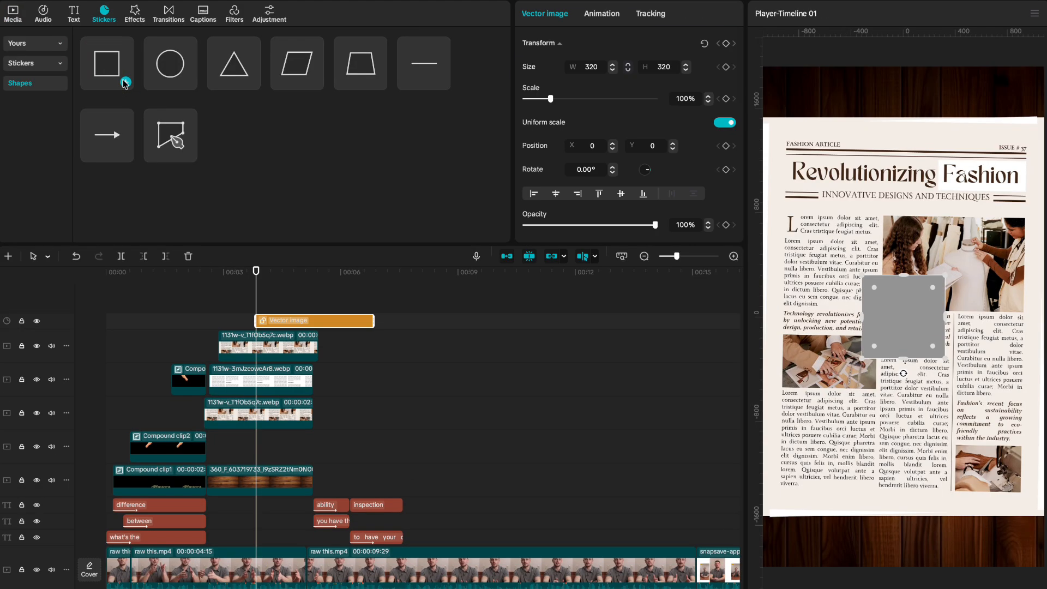
pyautogui.scroll(-4, 676, 173)
pyautogui.click(585, 118)
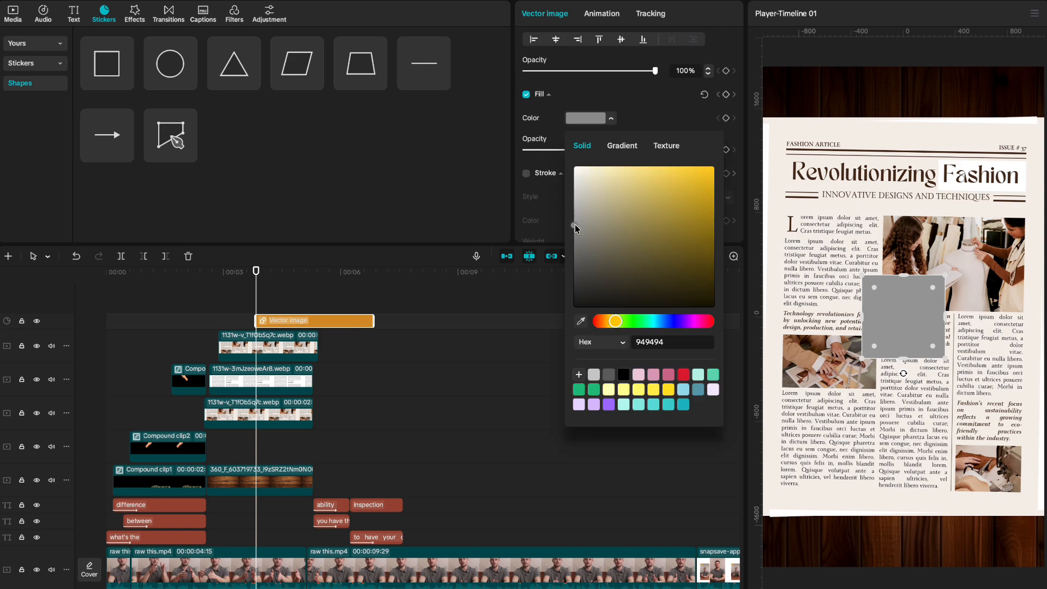
pyautogui.moveTo(574, 225); pyautogui.dragTo(736, 153)
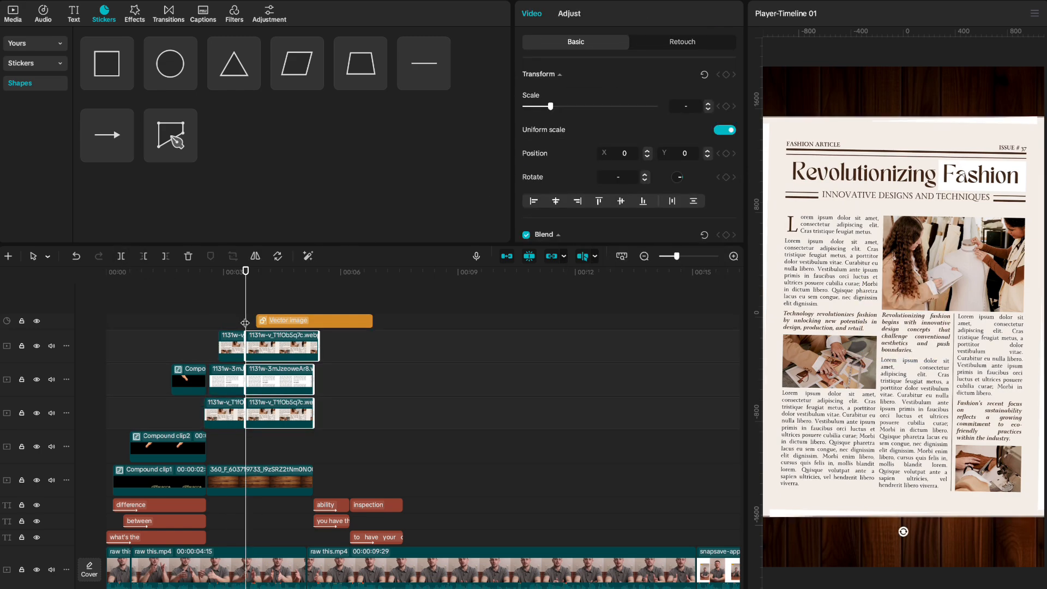
# Enlarge the top newspaper to about 122%, move the yellow bar over 'Revolutionizing', and make a compound clip.
pyautogui.click(248, 326)
pyautogui.click(251, 344)
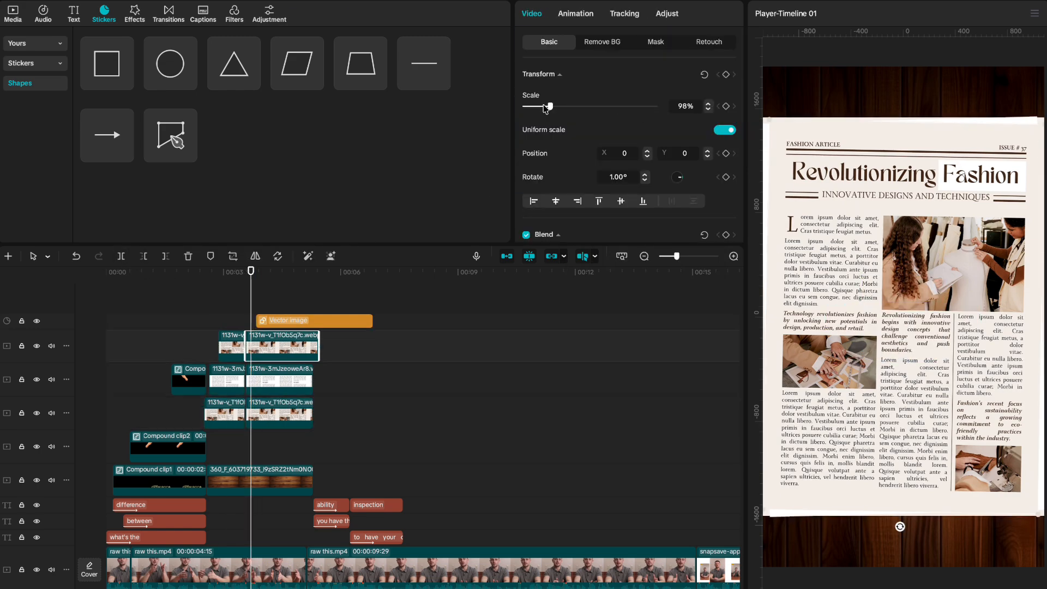
pyautogui.moveTo(552, 107); pyautogui.dragTo(558, 107)
pyautogui.click(803, 158)
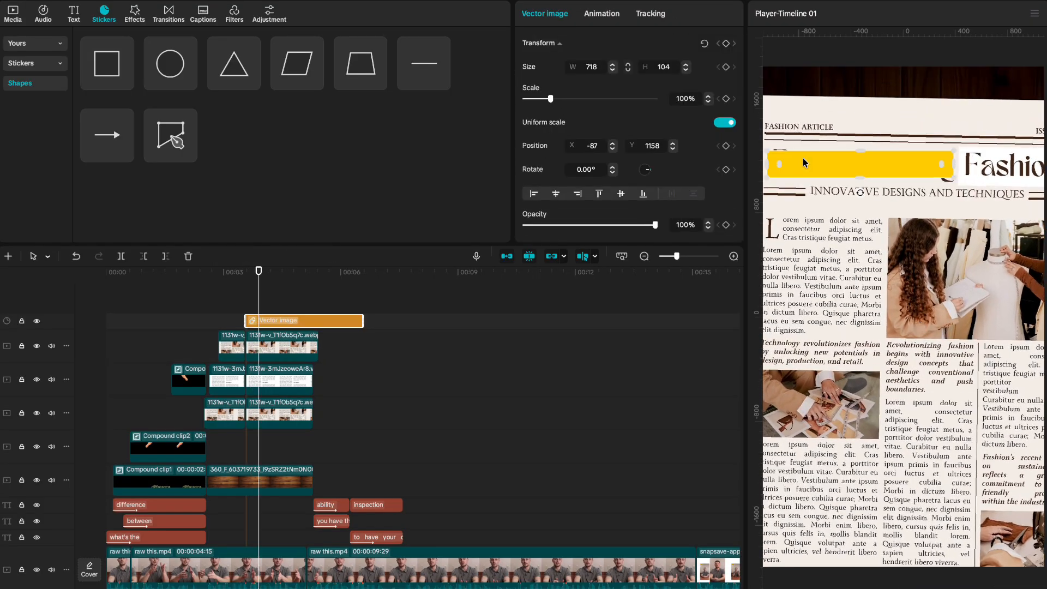
pyautogui.moveTo(808, 163); pyautogui.dragTo(862, 176)
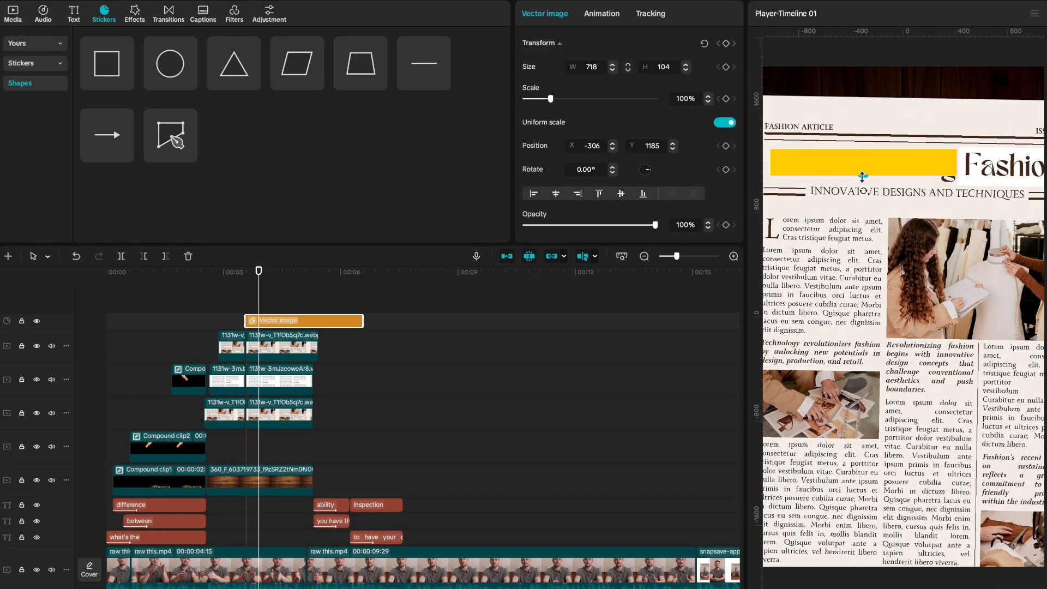
pyautogui.hotkey('alt', 'g')
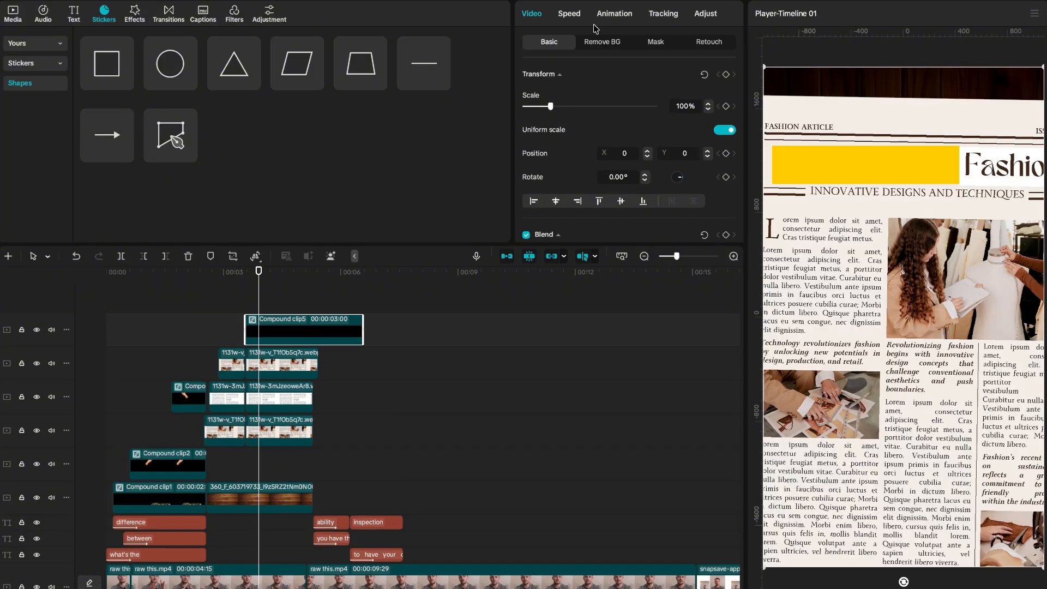
# Apply a split mask to the yellow bar and adjust its edge to reveal the highlight.
pyautogui.click(654, 42)
pyautogui.click(542, 129)
pyautogui.scroll(-1, 708, 220)
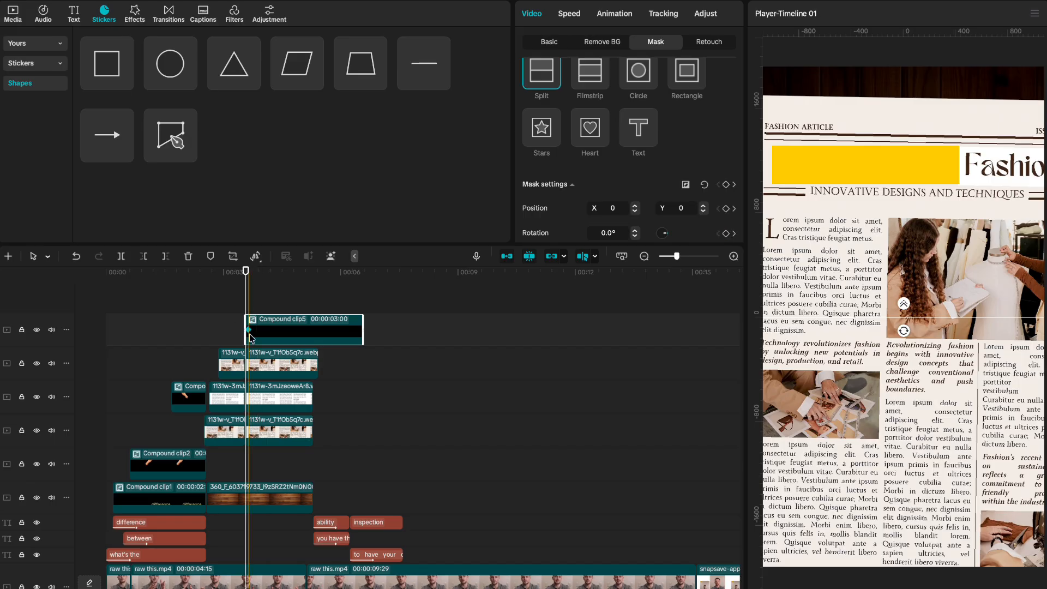
pyautogui.moveTo(904, 207); pyautogui.dragTo(769, 202)
pyautogui.moveTo(770, 180); pyautogui.dragTo(967, 182)
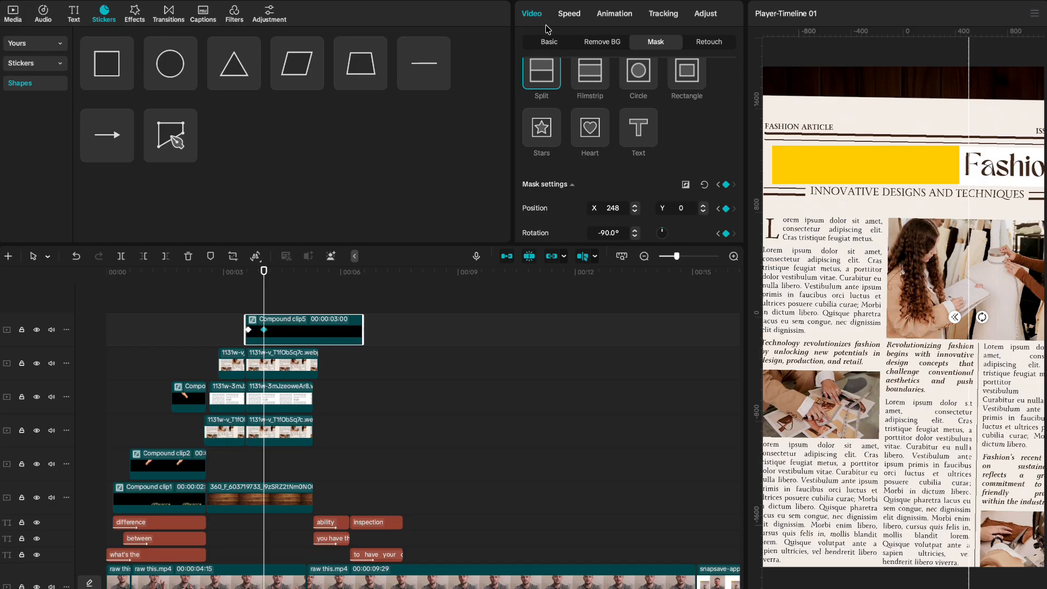
# Set the highlight's blend mode to Darken so the headline text shows.
pyautogui.click(549, 41)
pyautogui.scroll(-3, 578, 164)
pyautogui.click(627, 136)
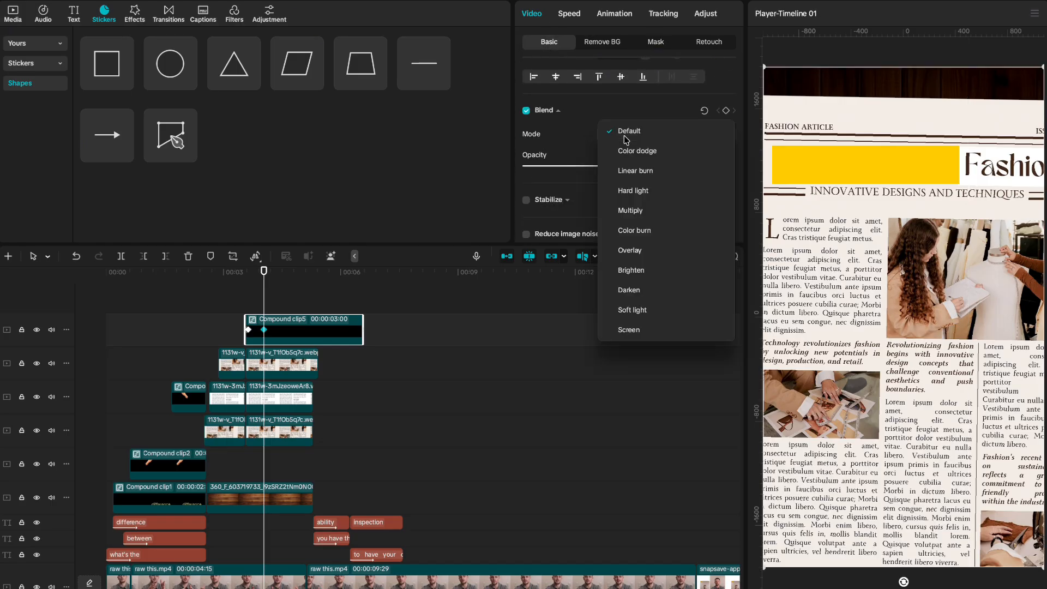
pyautogui.click(622, 289)
pyautogui.scroll(3, 626, 168)
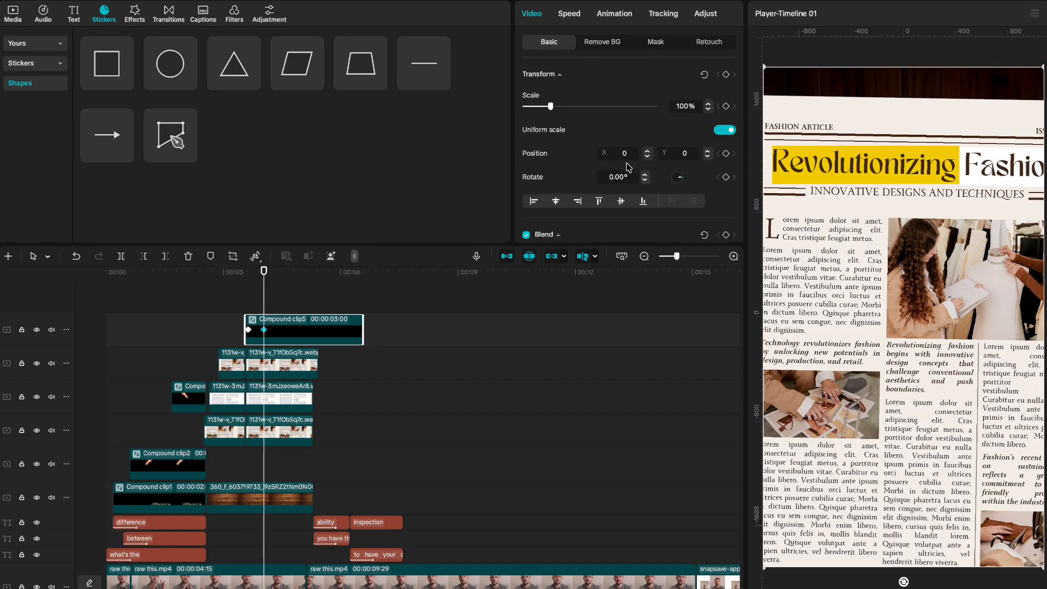
# Tilt the highlight to 1.50 degrees.
pyautogui.click(644, 181)
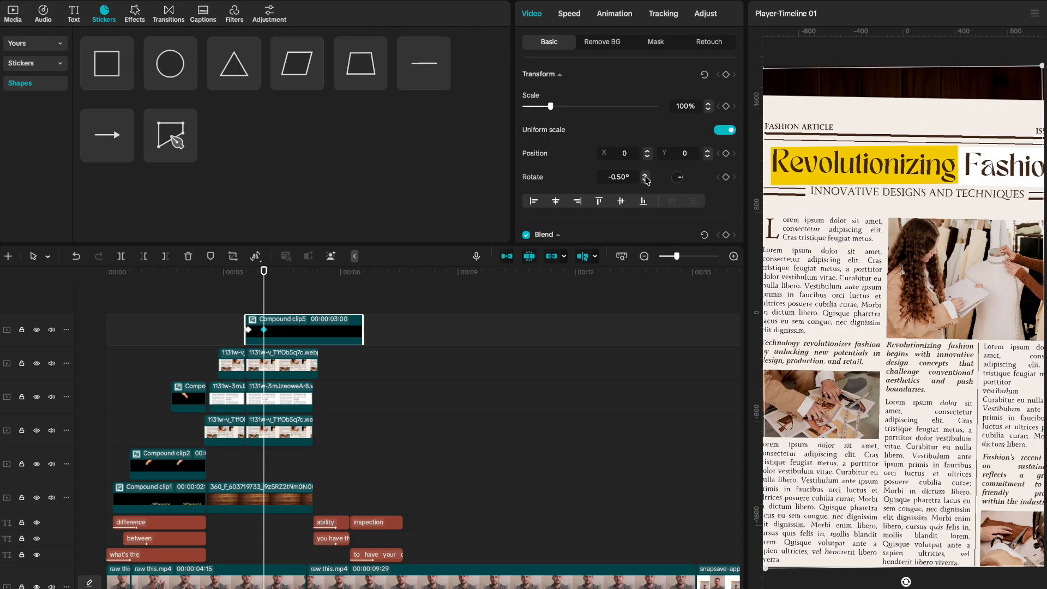
pyautogui.click(645, 174)
pyautogui.click(645, 174)
pyautogui.click(645, 174)
pyautogui.click(645, 174)
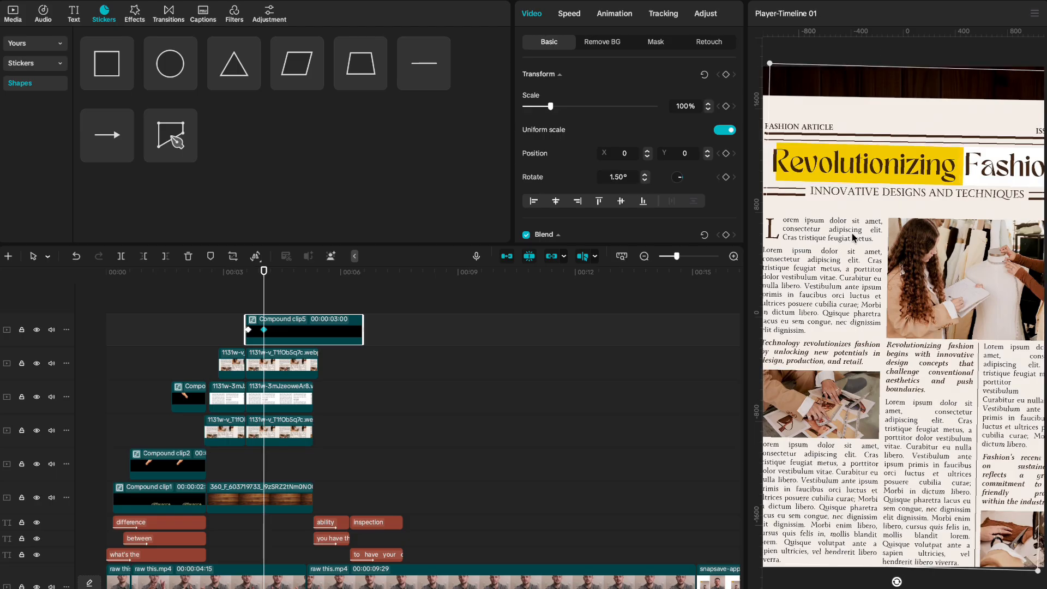
# Nudge the newspaper overlay left and trim Compound clip5 at the cut point.
pyautogui.moveTo(861, 227); pyautogui.dragTo(855, 228)
pyautogui.press('space')
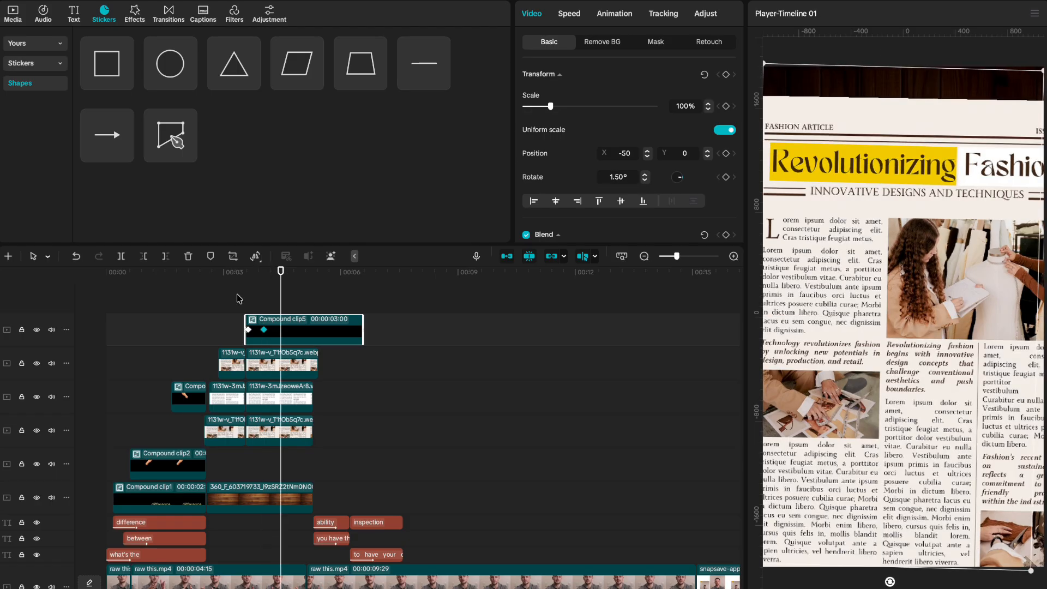
pyautogui.press('space')
pyautogui.press('w')
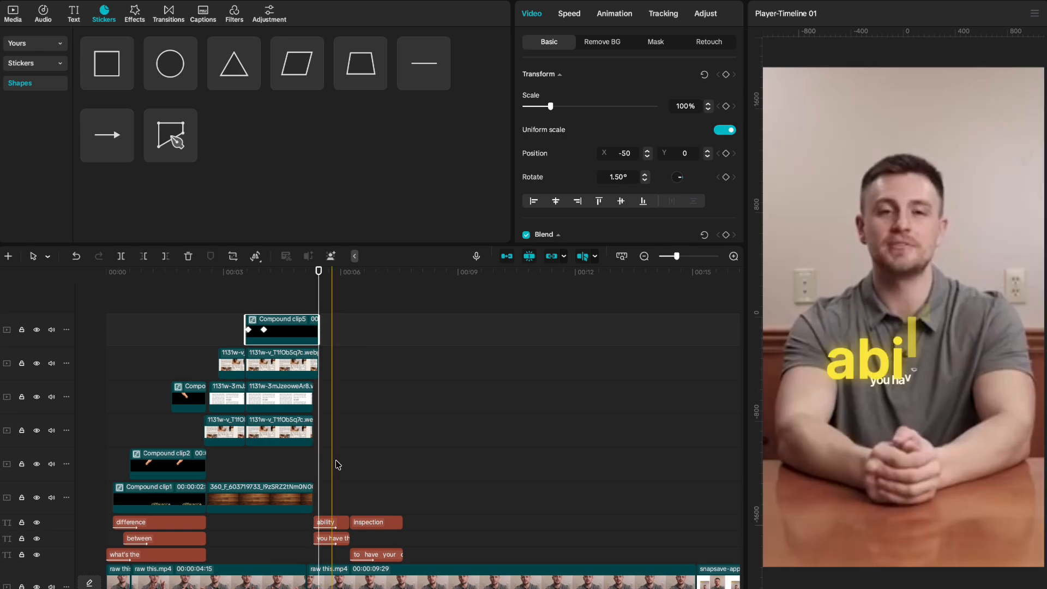
pyautogui.press('space')
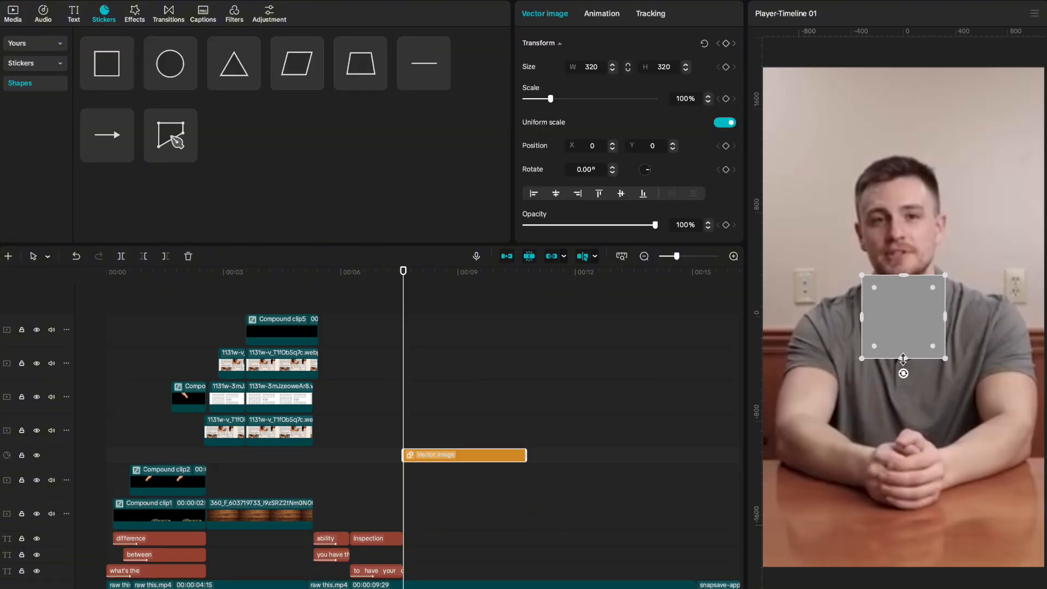
# Stretch the square shape to fill the frame, 1954 px tall, with FFFEFB fill.
pyautogui.moveTo(901, 563); pyautogui.dragTo(906, 571)
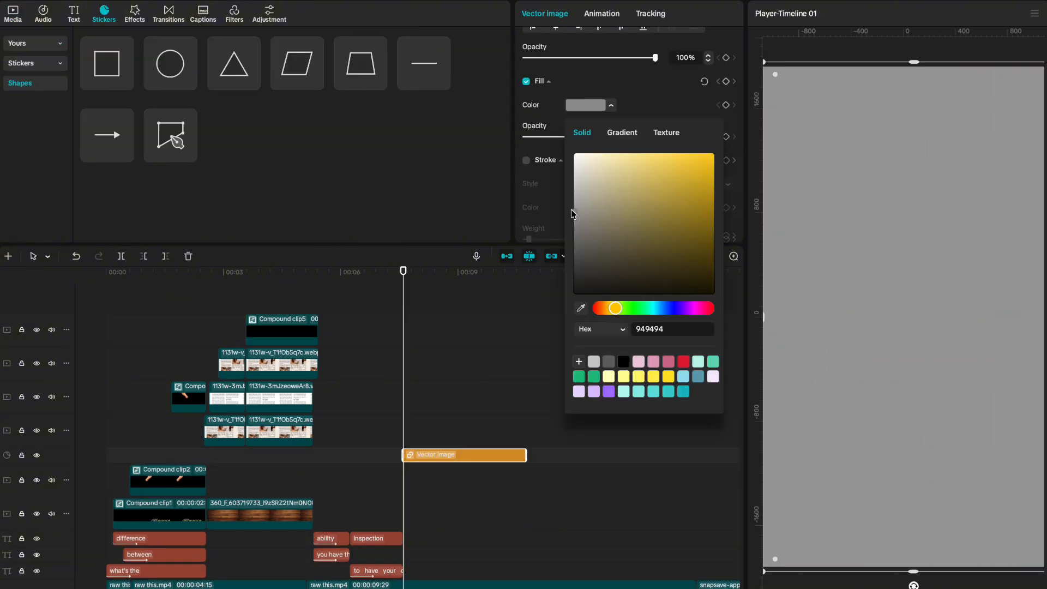
pyautogui.moveTo(584, 163); pyautogui.dragTo(574, 136)
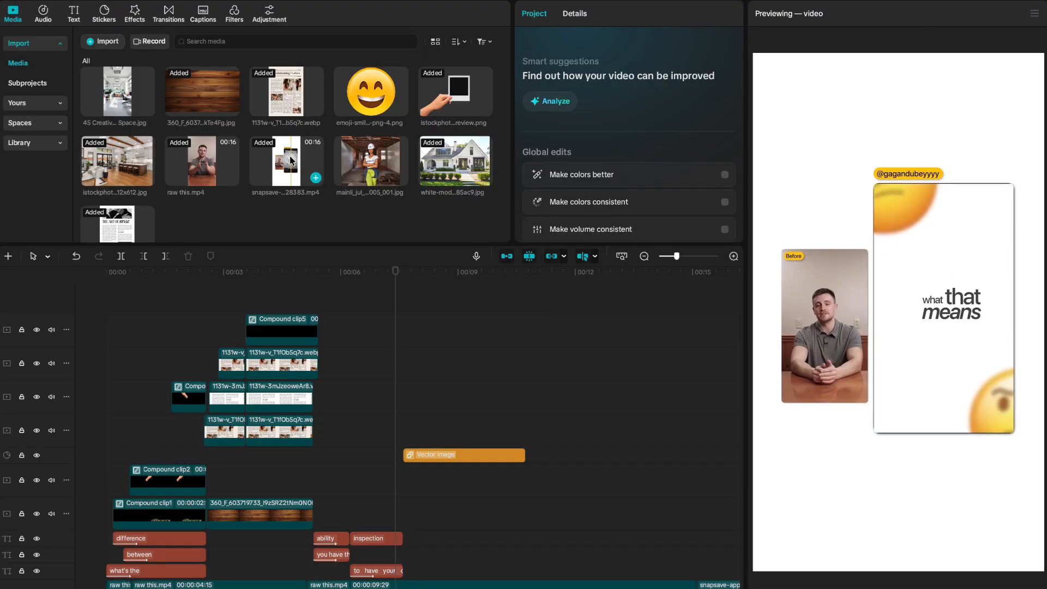
# Add the smiling emoji, tilt it about 24°, and place it top-left at 44% scale.
pyautogui.moveTo(371, 93); pyautogui.dragTo(419, 434)
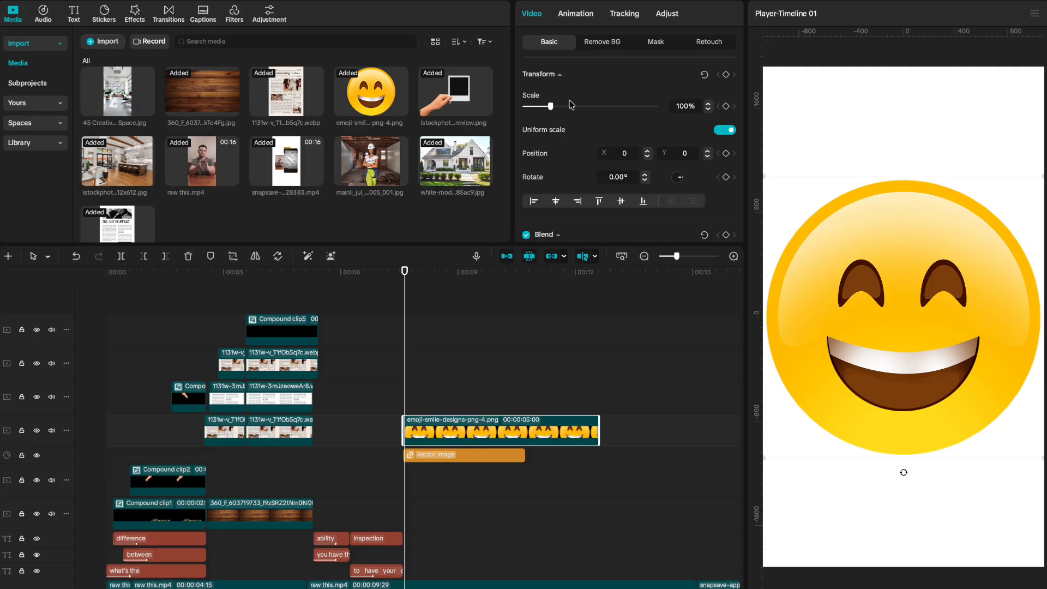
pyautogui.moveTo(550, 106); pyautogui.dragTo(535, 108)
pyautogui.moveTo(904, 382); pyautogui.dragTo(870, 372)
pyautogui.moveTo(904, 323); pyautogui.dragTo(776, 112)
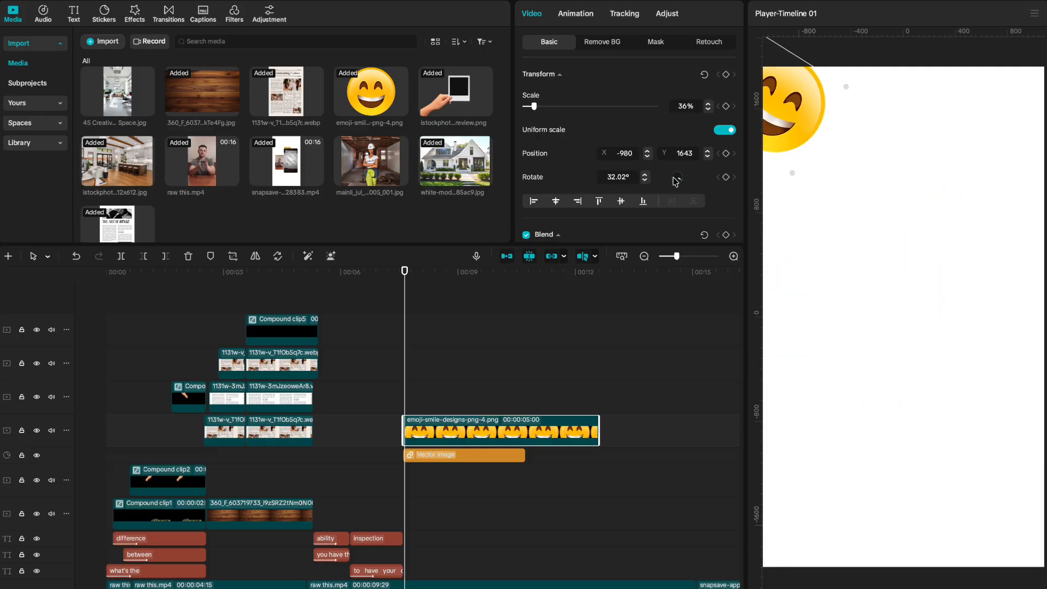
pyautogui.moveTo(683, 179); pyautogui.dragTo(682, 180)
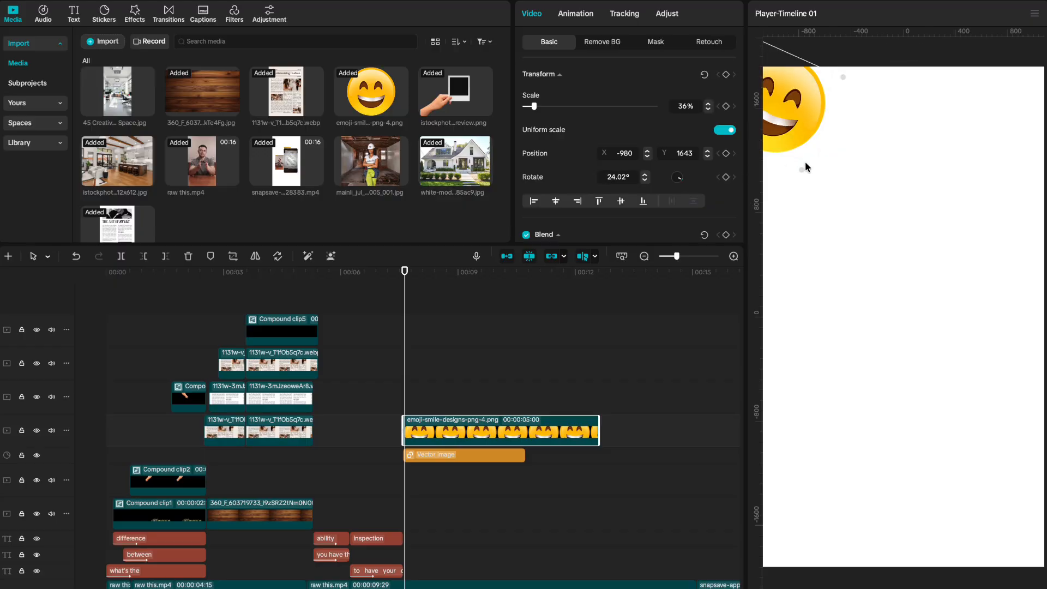
pyautogui.moveTo(802, 170); pyautogui.dragTo(785, 146)
# Paste an emoji copy in the lower-right corner, rotate it 13.66°, and apply Blur.
pyautogui.press('super+c')
pyautogui.press('super+v')
pyautogui.moveTo(784, 137); pyautogui.dragTo(963, 442)
pyautogui.moveTo(912, 473); pyautogui.dragTo(1042, 536)
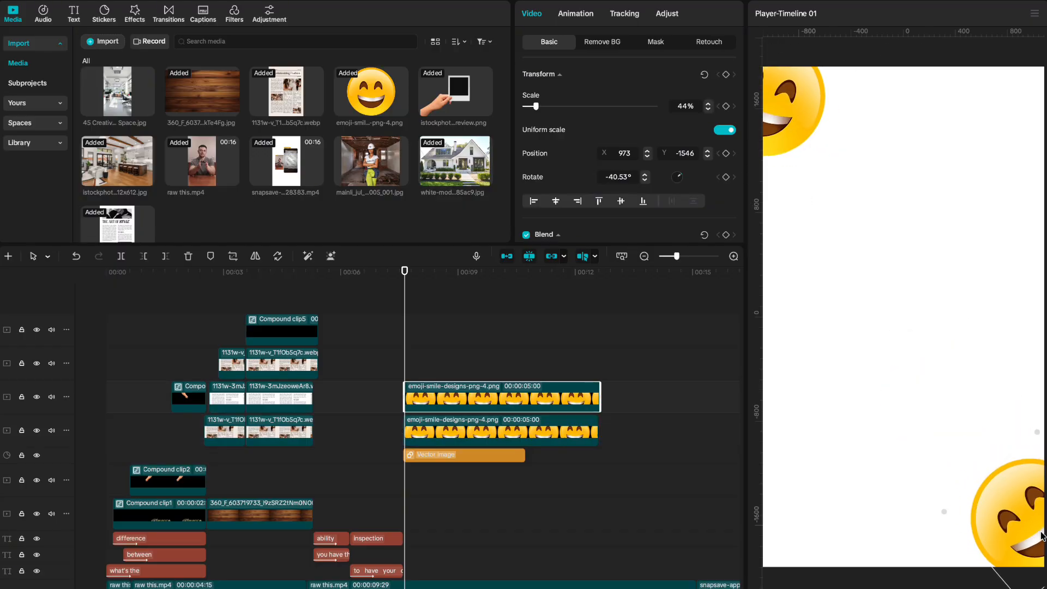
pyautogui.moveTo(952, 517); pyautogui.dragTo(987, 538)
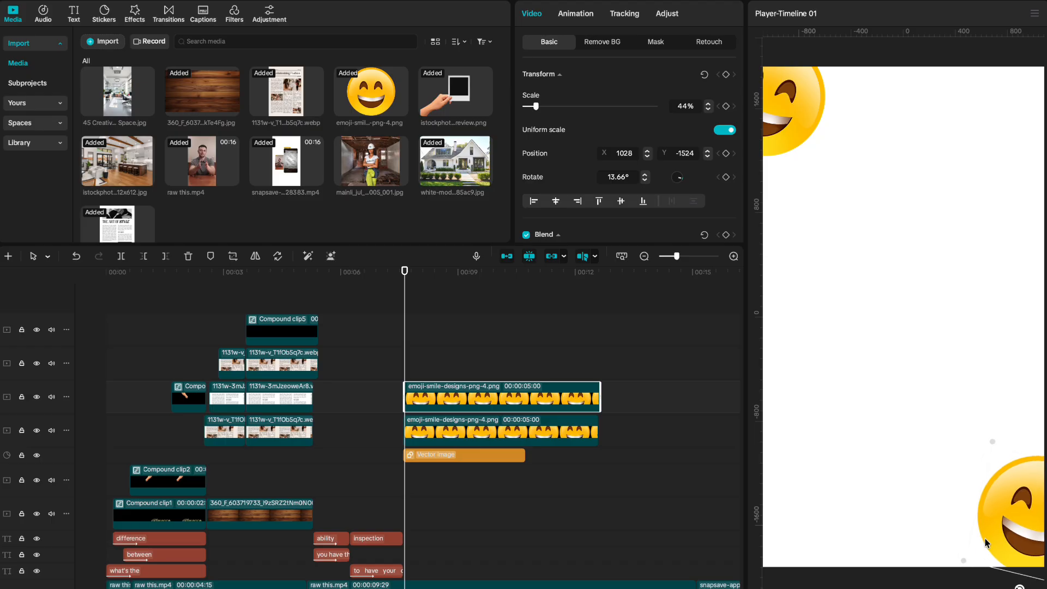
pyautogui.click(135, 14)
pyautogui.moveTo(108, 101); pyautogui.dragTo(468, 395)
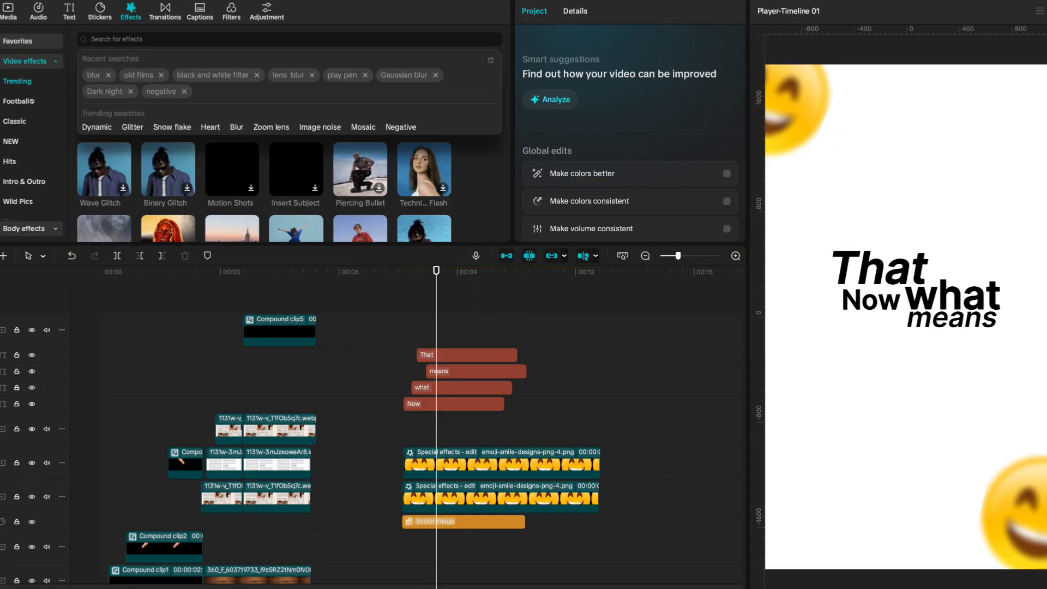
# Search effects for 'pla' and apply Play Pendulum to the combined clip, lowering its strength.
pyautogui.write('play')
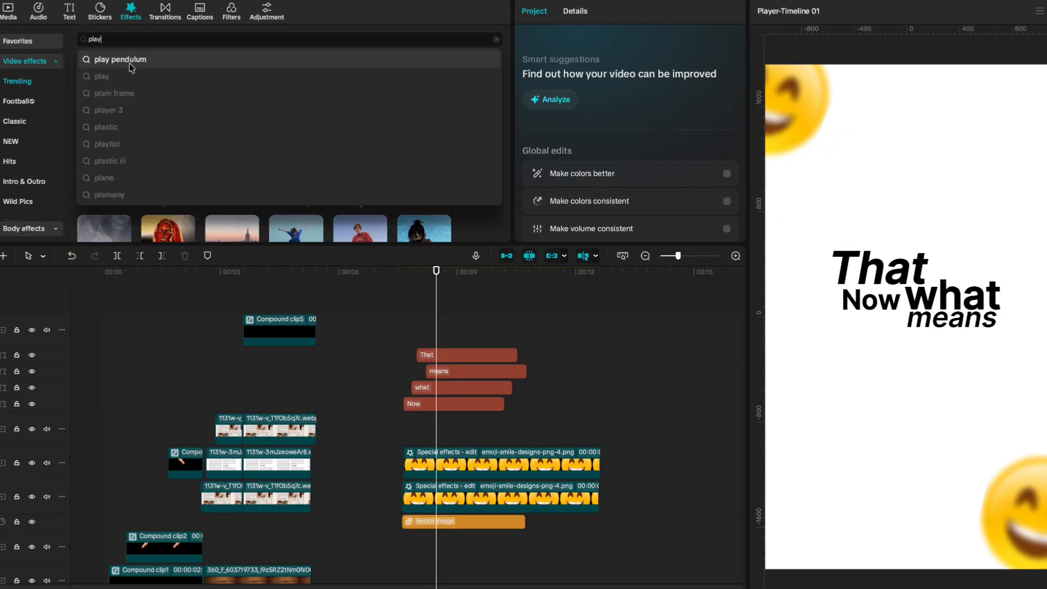
pyautogui.click(131, 67)
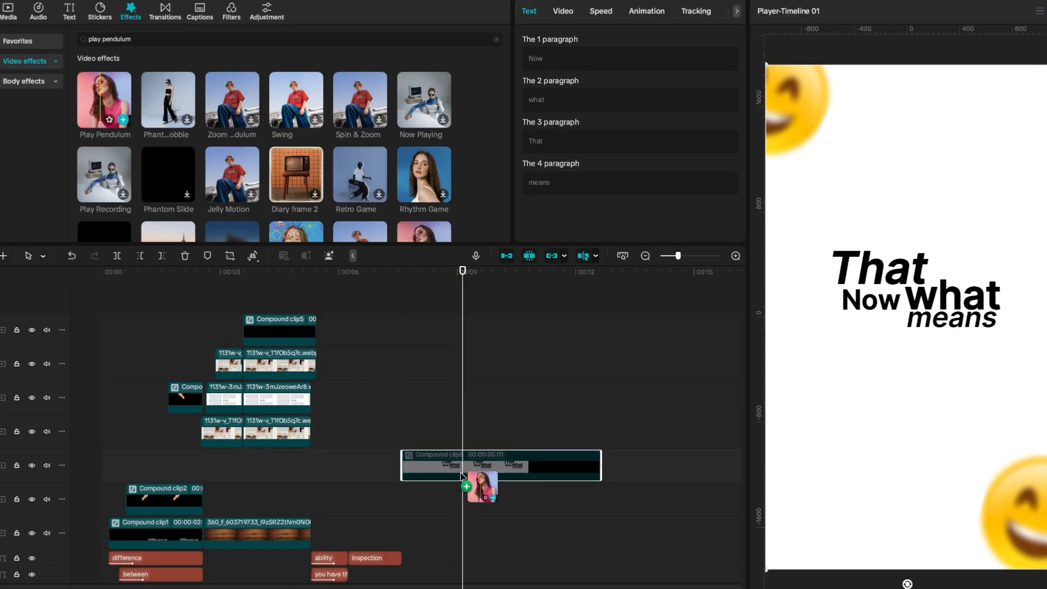
pyautogui.moveTo(460, 474); pyautogui.dragTo(415, 460)
pyautogui.moveTo(540, 122); pyautogui.dragTo(543, 121)
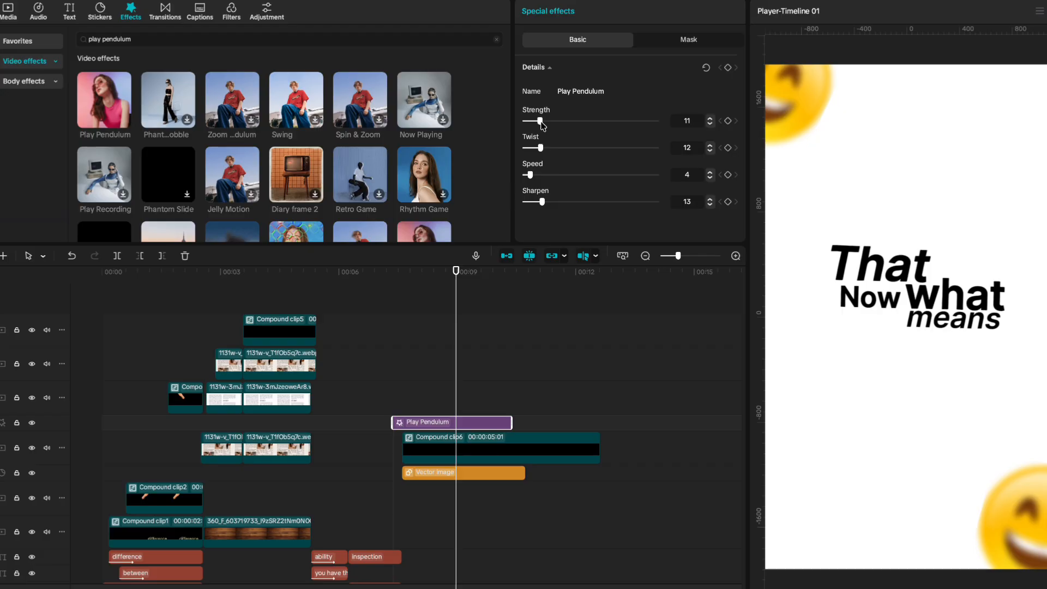
# Raise Play Pendulum strength to 12 and align the effect with Compound clip6.
pyautogui.moveTo(541, 122); pyautogui.dragTo(542, 122)
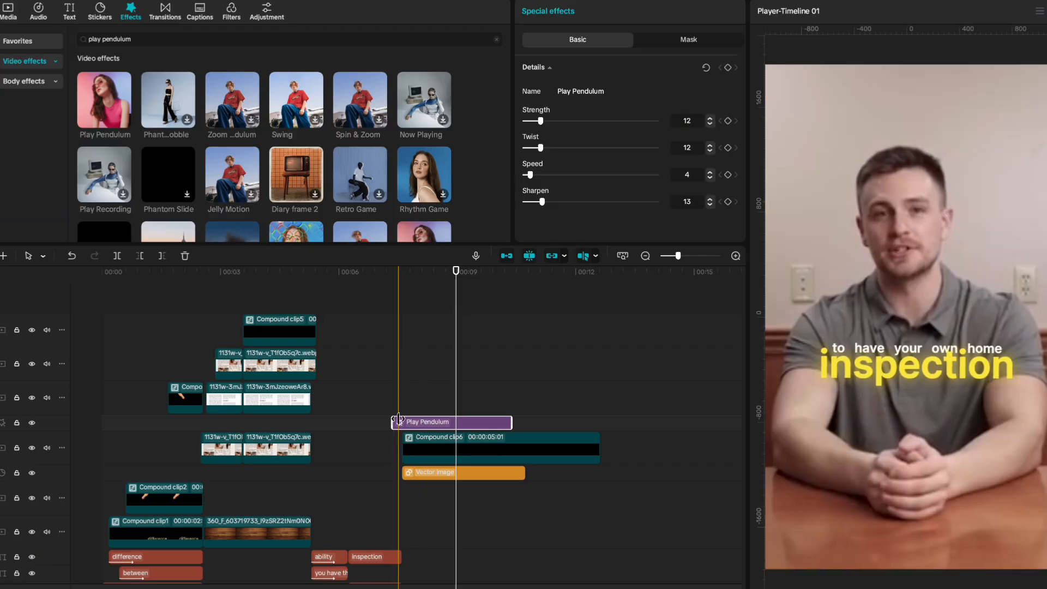
pyautogui.moveTo(400, 420); pyautogui.dragTo(410, 421)
pyautogui.press('space')
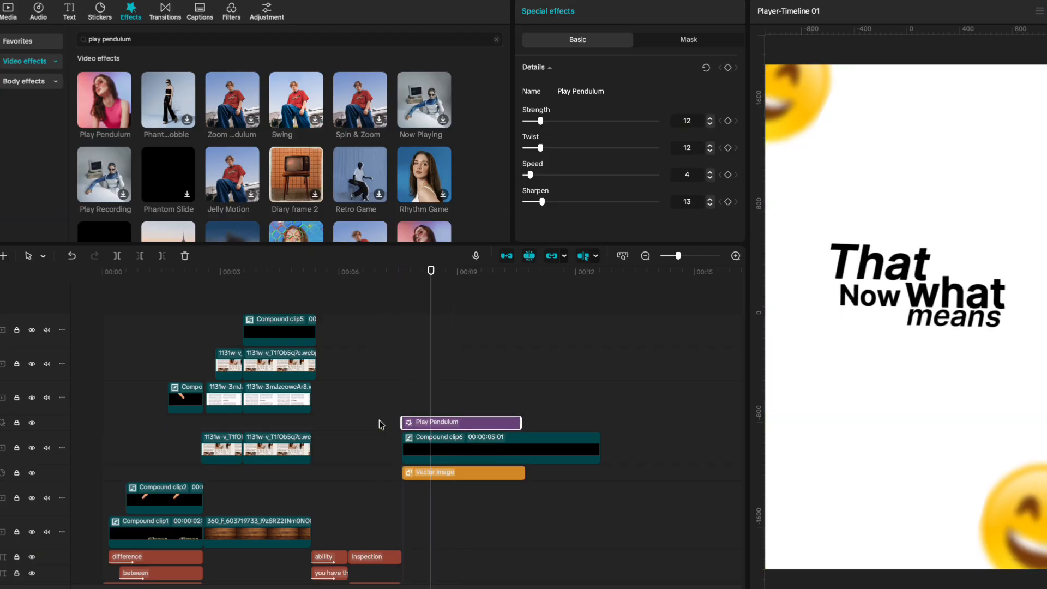
pyautogui.click(429, 474)
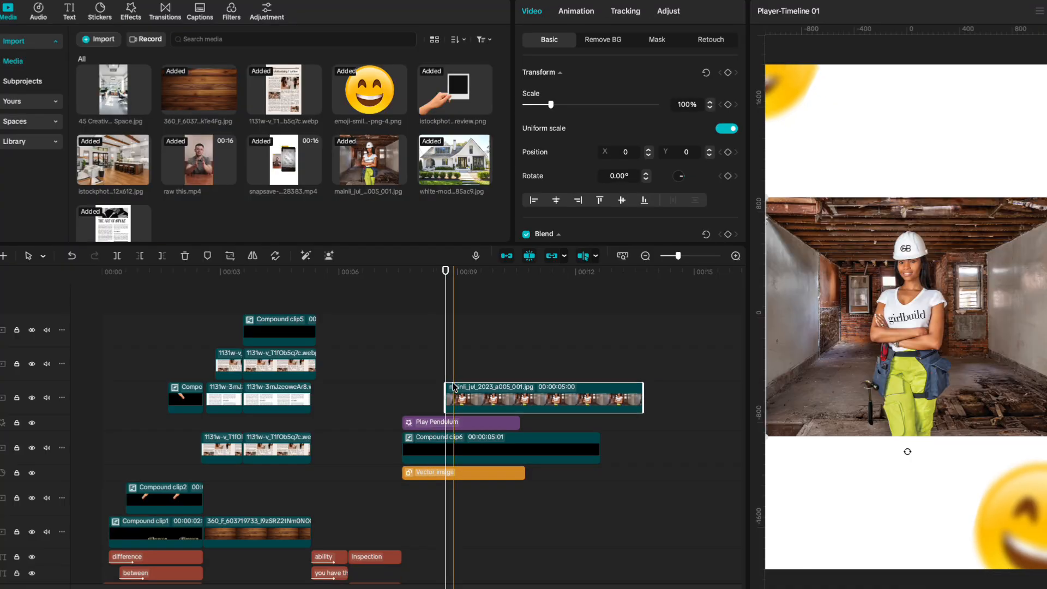
# Scale the worker photo to 212% and crop away its left side.
pyautogui.moveTo(551, 106); pyautogui.dragTo(581, 107)
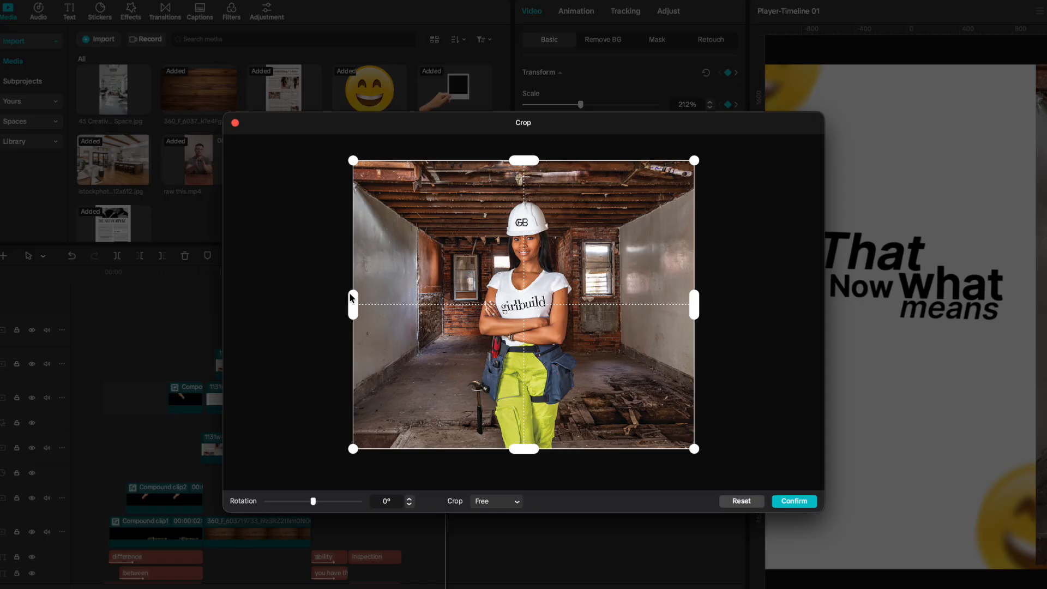
pyautogui.moveTo(352, 304); pyautogui.dragTo(441, 304)
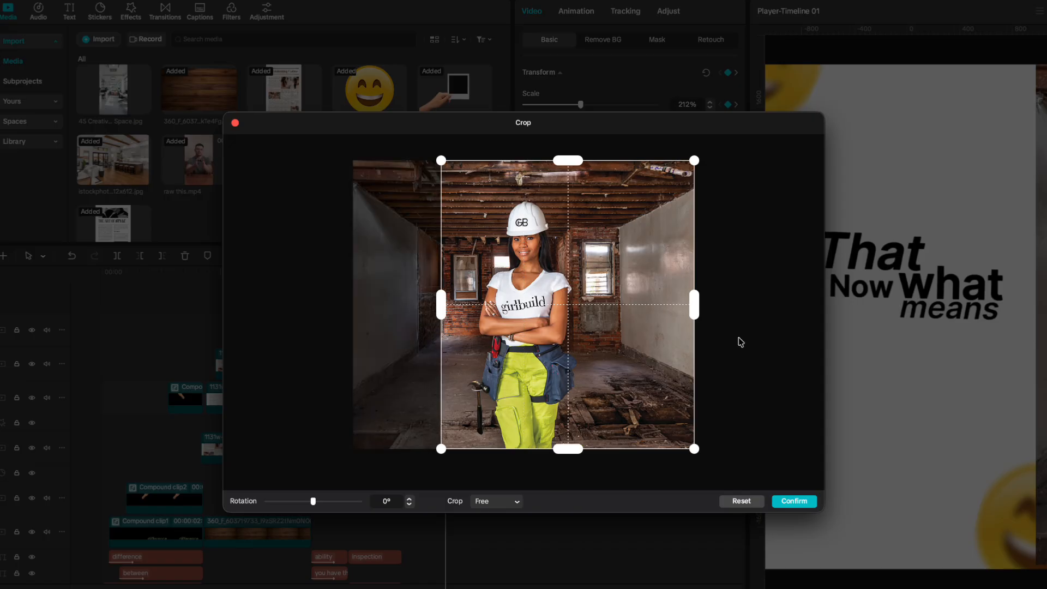
pyautogui.click(794, 500)
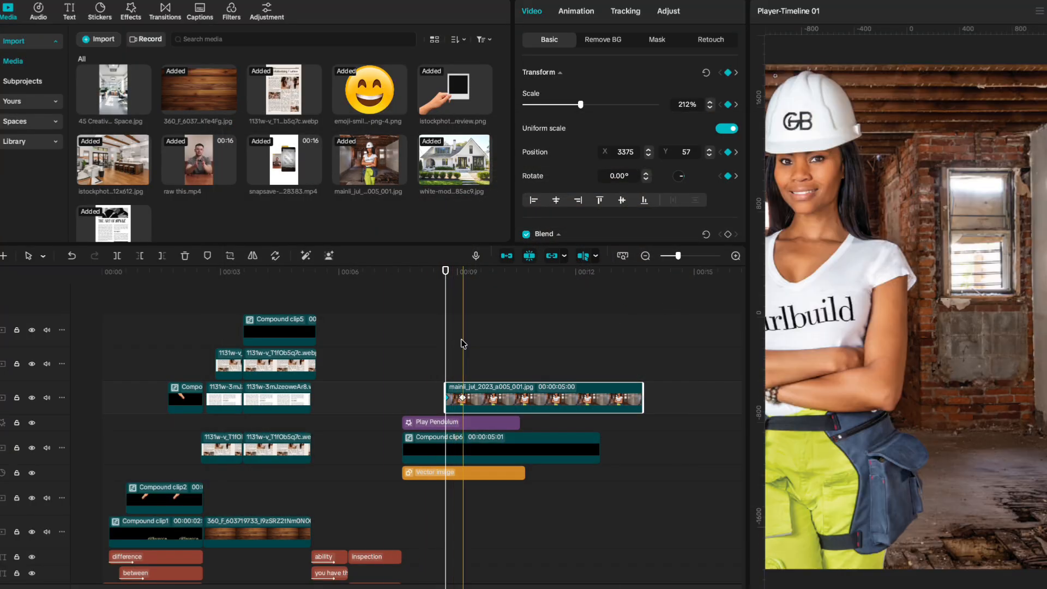
# Keyframe the photo's position from X 3375 to X 753 so it slides in from the right.
pyautogui.click(461, 392)
pyautogui.moveTo(843, 349); pyautogui.dragTo(939, 355)
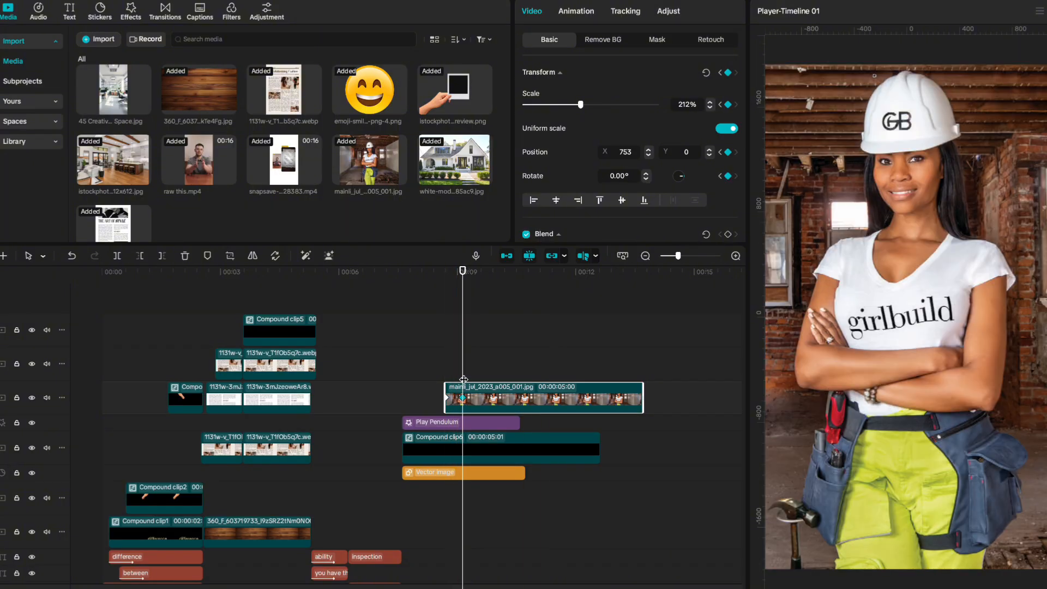
pyautogui.press('space')
pyautogui.press('space')
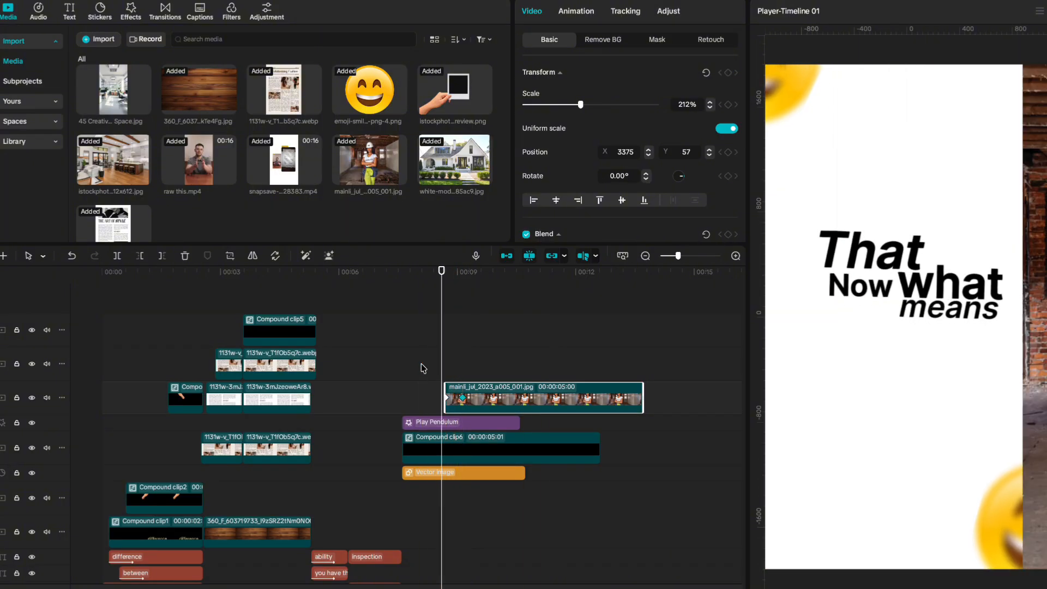
# Reduce Compound clip6's scale to 102%.
pyautogui.click(446, 447)
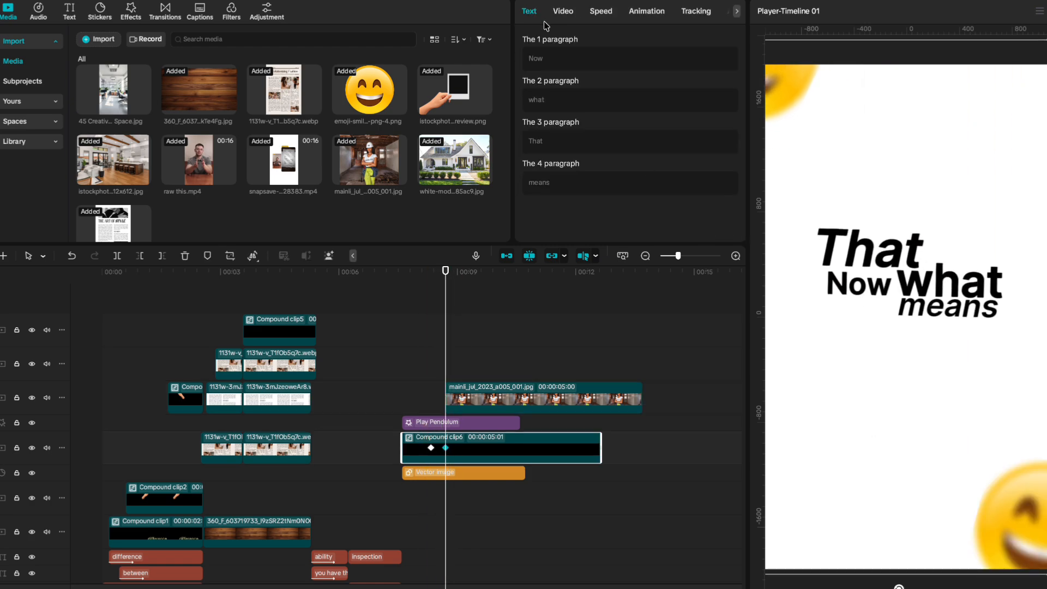
pyautogui.click(571, 13)
pyautogui.click(711, 107)
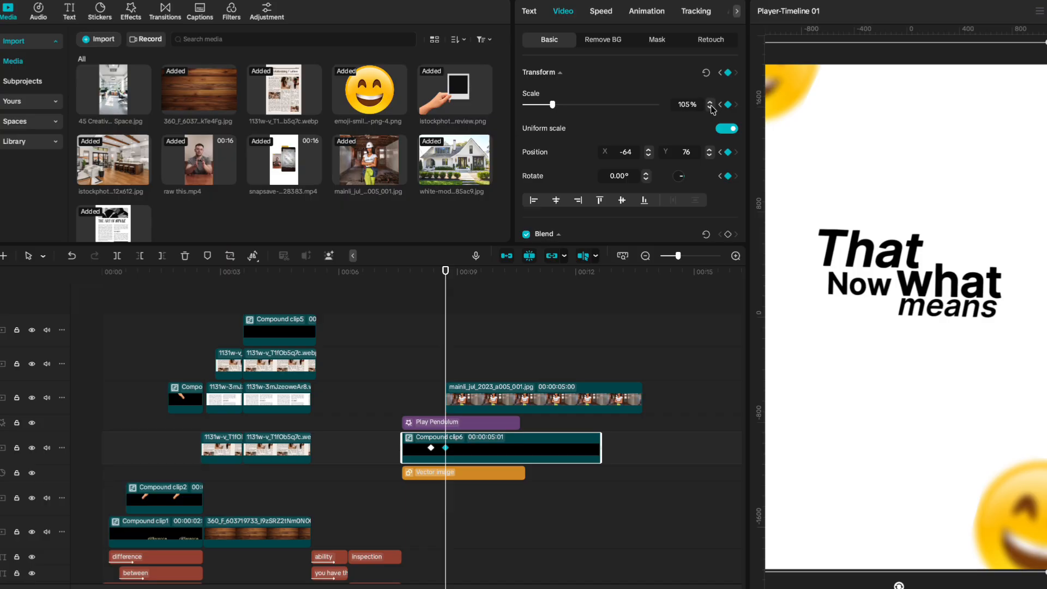
pyautogui.click(711, 107)
pyautogui.click(711, 107)
pyautogui.click(711, 107)
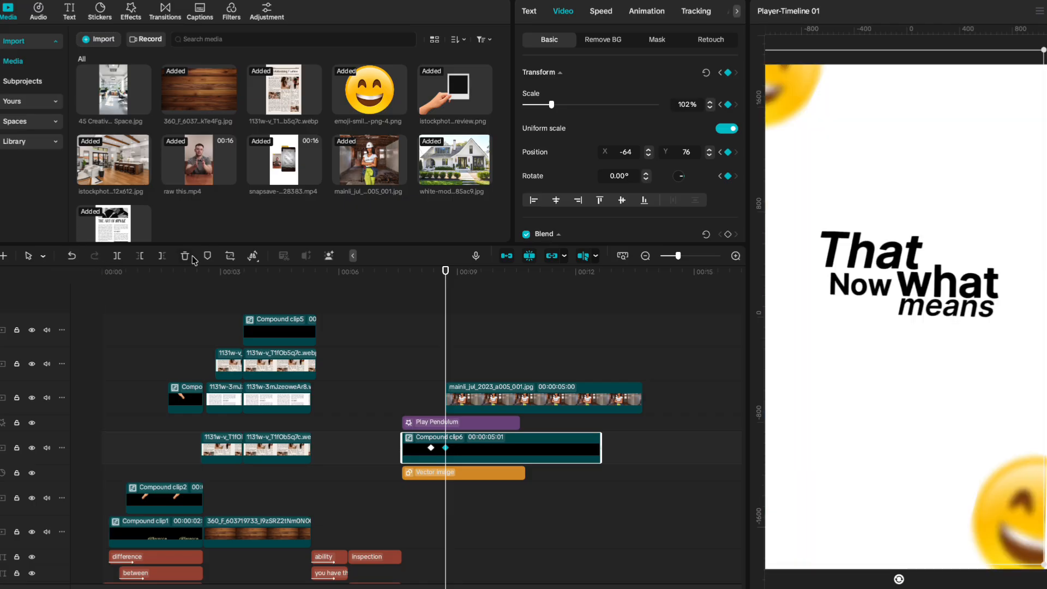
# Merge the white rectangle and pendulum words into Compound clip7 and add a transform keyframe.
pyautogui.click(438, 474)
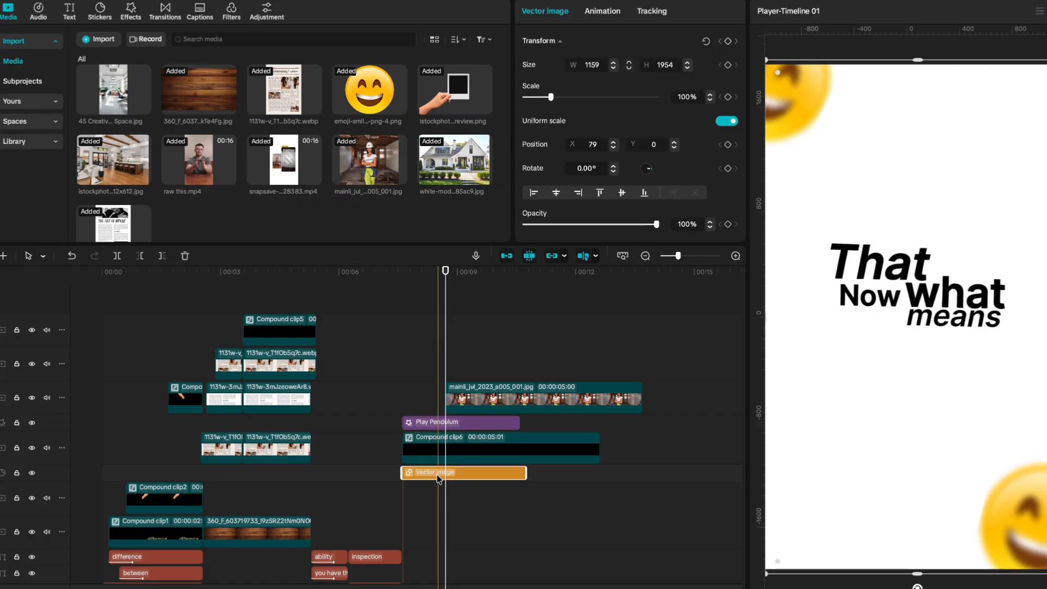
pyautogui.keyDown('ctrl'); pyautogui.click(441, 456); pyautogui.keyUp('ctrl')
pyautogui.hotkey('alt', 'g')
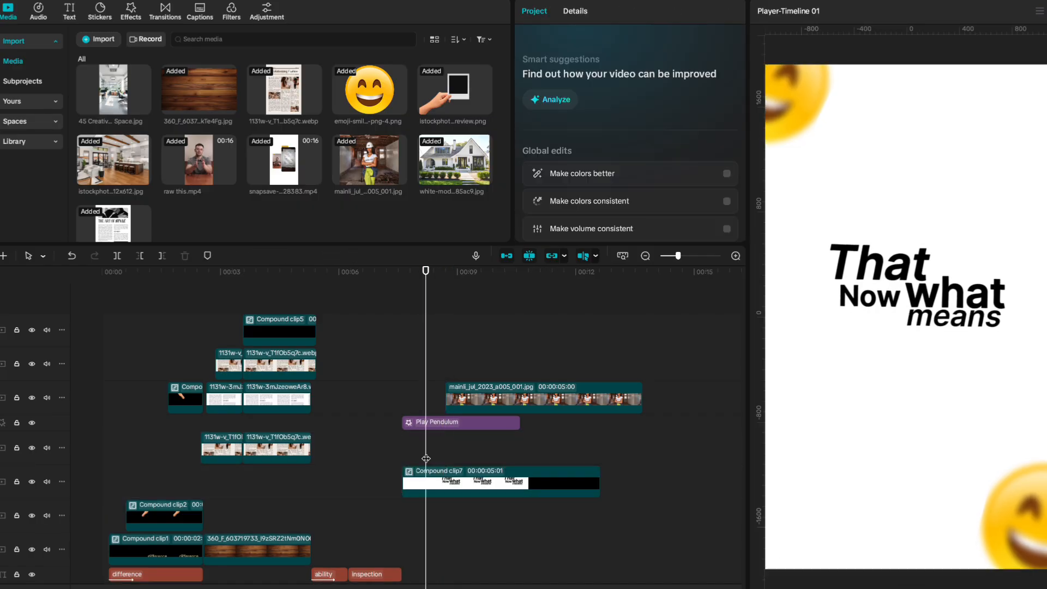
pyautogui.click(435, 478)
pyautogui.click(728, 73)
pyautogui.press('space')
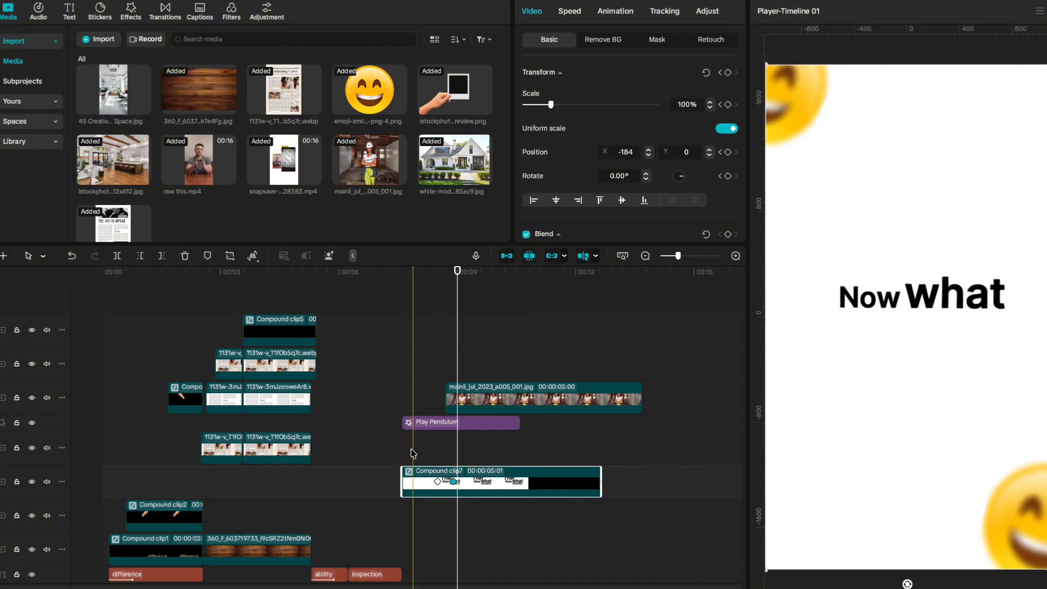
# Apply an eased preset curve to the worker photo's x position keyframe.
pyautogui.rightClick(469, 397)
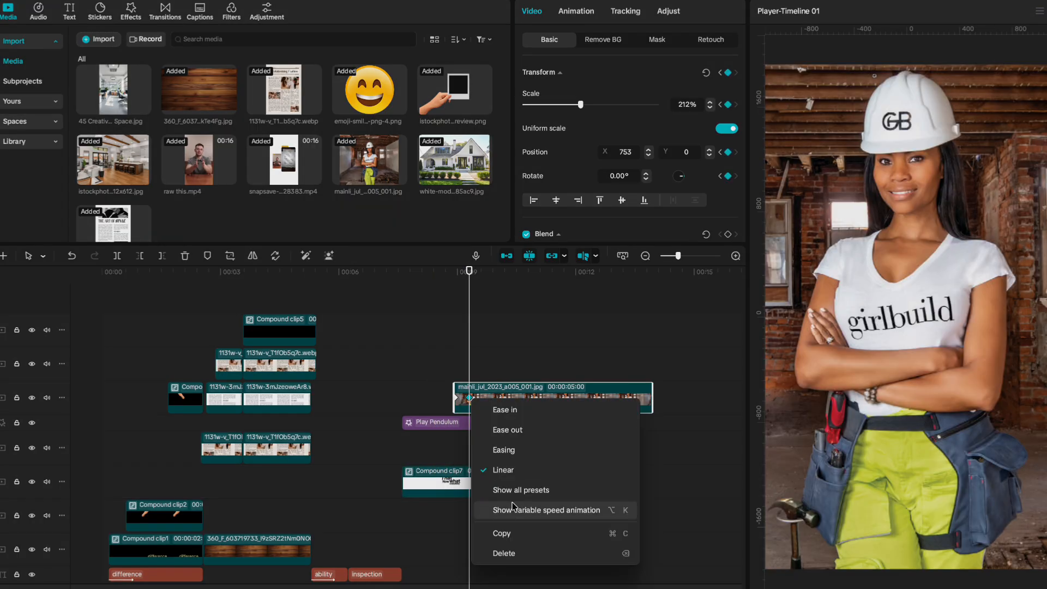
pyautogui.click(513, 507)
pyautogui.rightClick(472, 360)
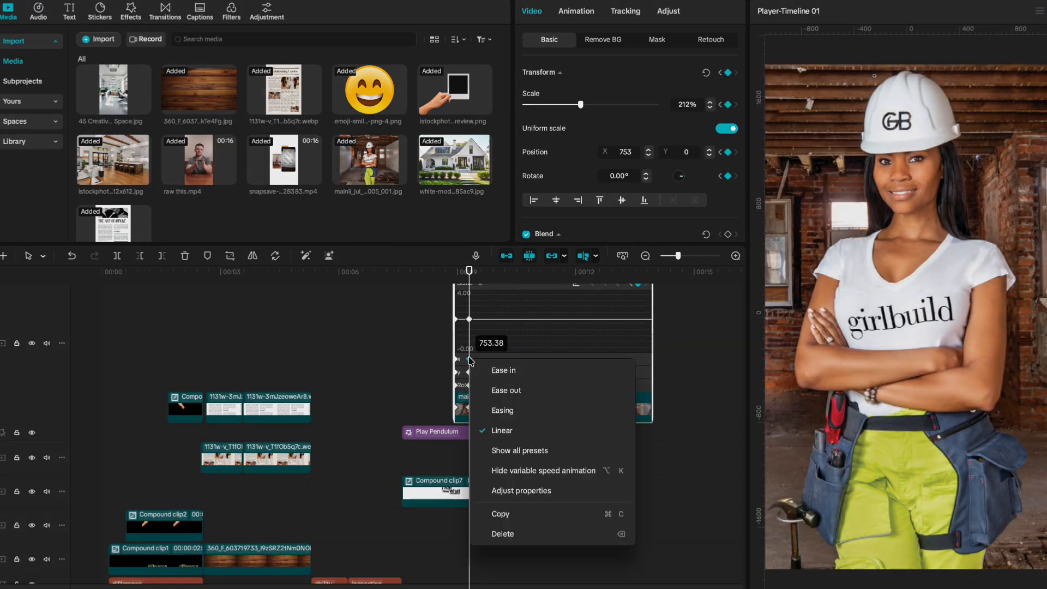
pyautogui.click(519, 451)
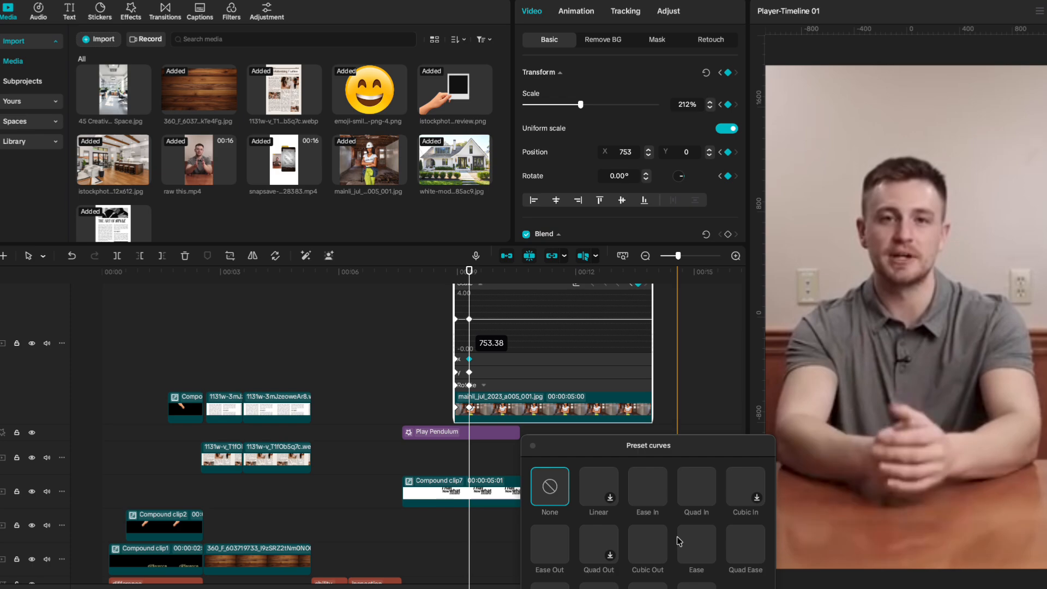
pyautogui.click(532, 448)
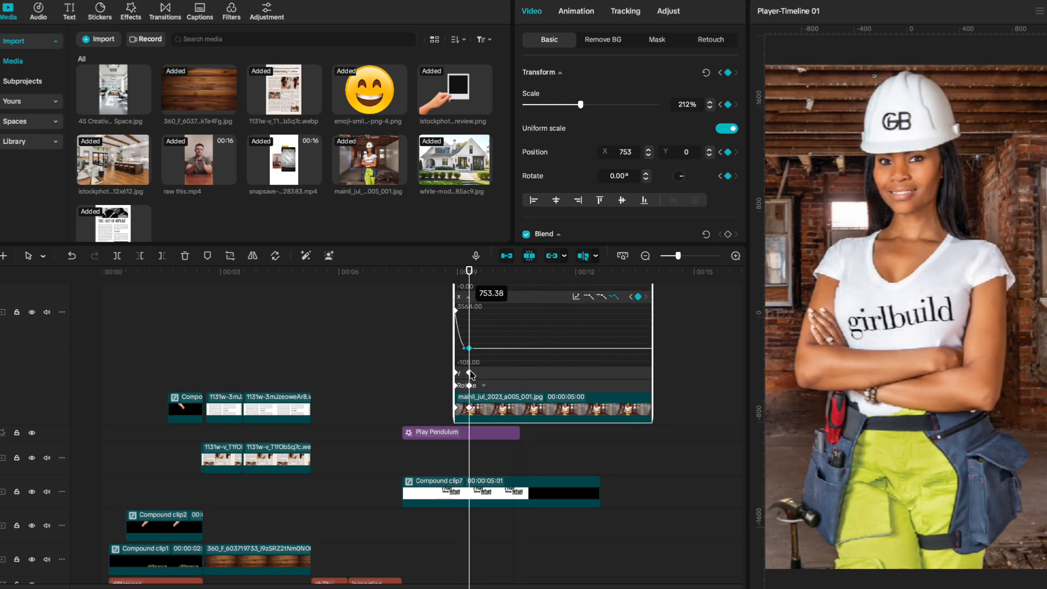
# Give the photo's y position and scale keyframes Cubic Out curves.
pyautogui.rightClick(470, 373)
pyautogui.click(529, 464)
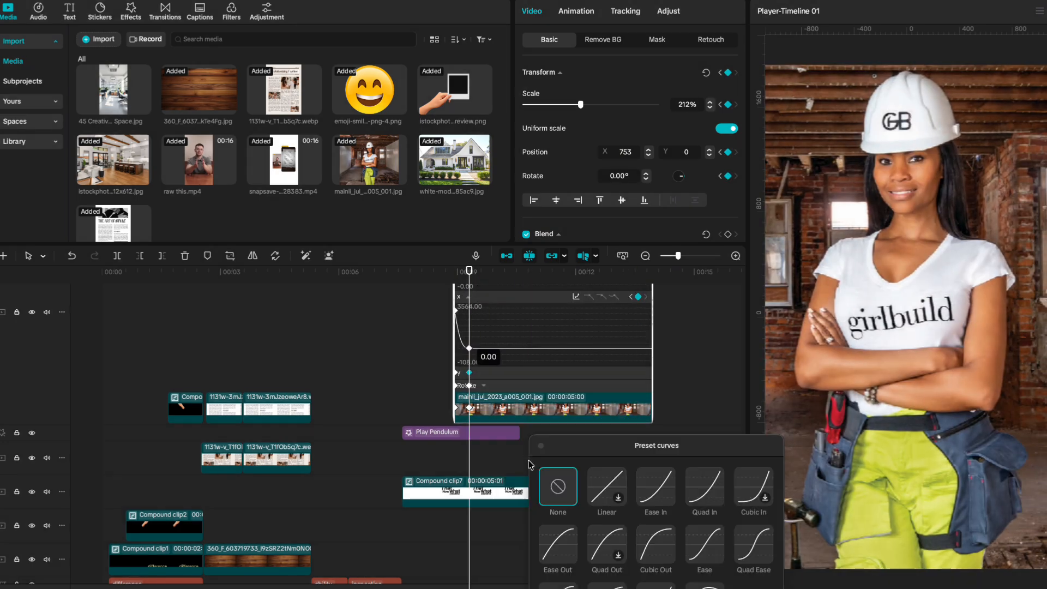
pyautogui.click(646, 544)
pyautogui.scroll(2, 463, 318)
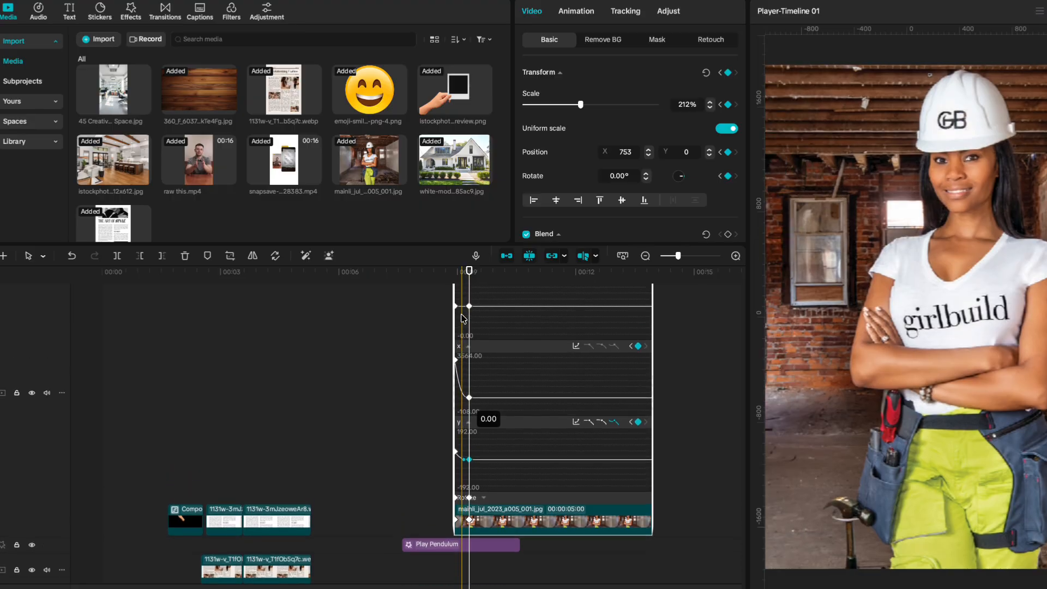
pyautogui.scroll(2, 462, 318)
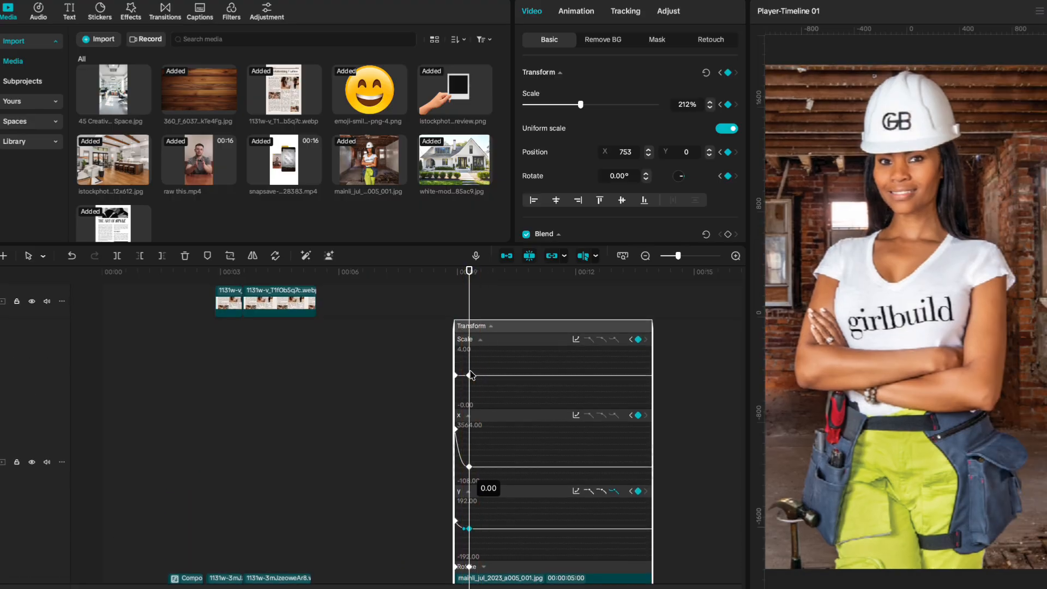
pyautogui.rightClick(470, 376)
pyautogui.click(511, 464)
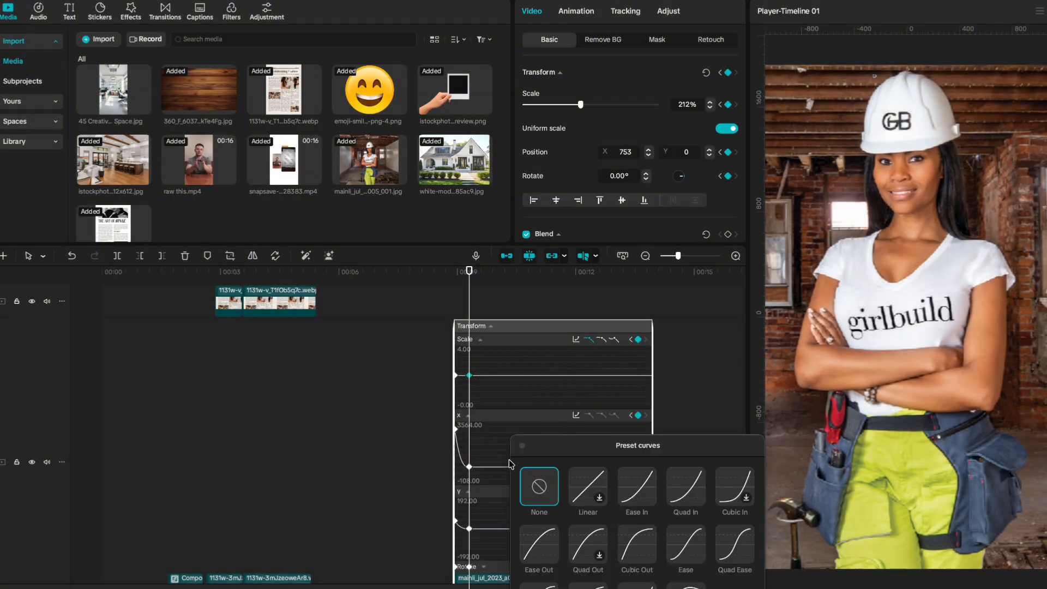
pyautogui.click(649, 555)
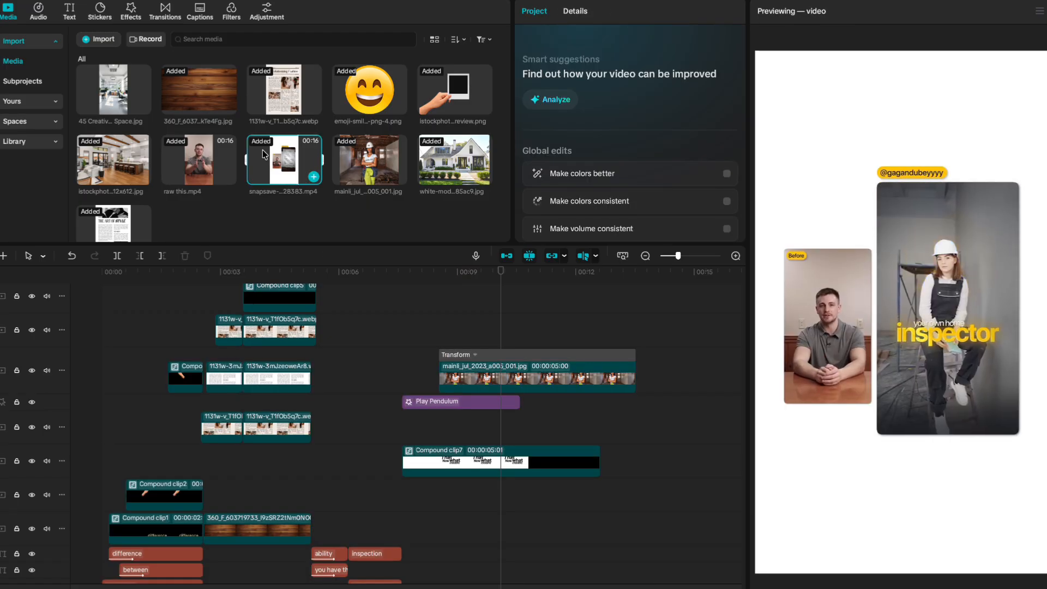
pyautogui.click(463, 378)
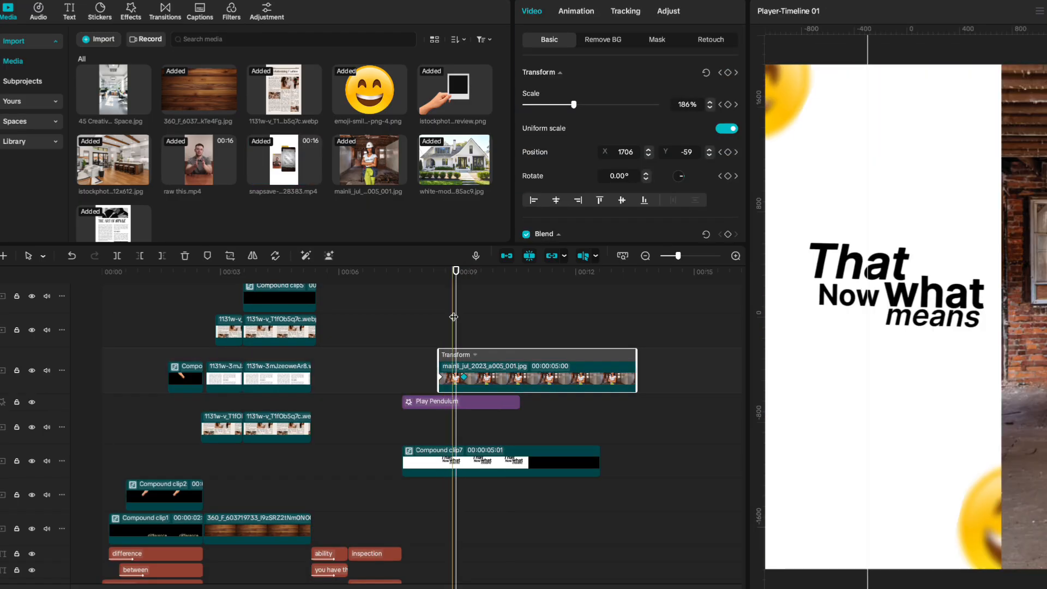
# Add a circle shape from Stickers > Shapes and position it over the worker's face.
pyautogui.click(99, 11)
pyautogui.moveTo(167, 61); pyautogui.dragTo(439, 337)
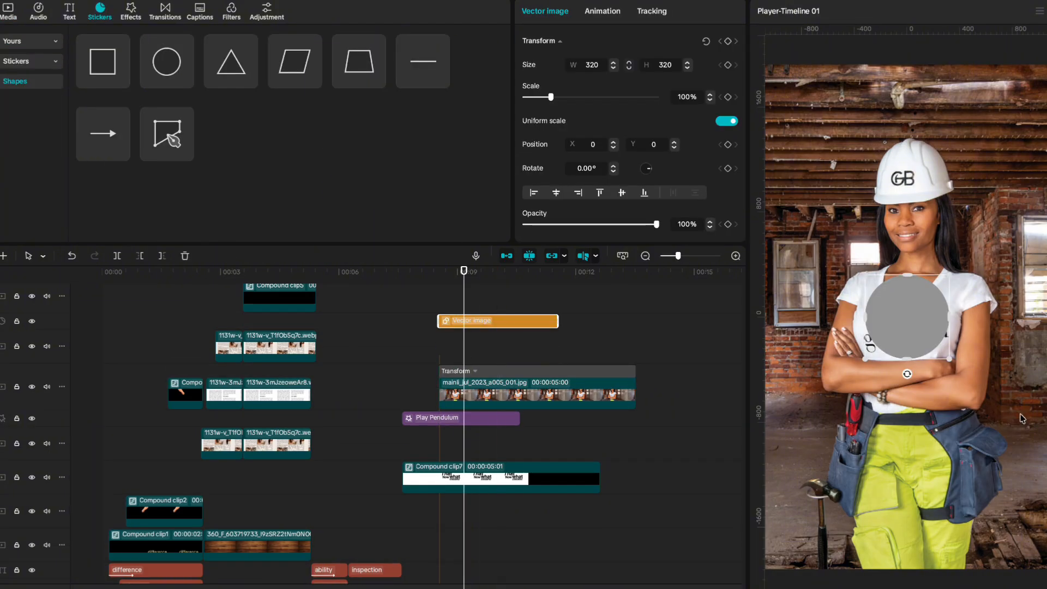
pyautogui.moveTo(949, 358); pyautogui.dragTo(955, 368)
pyautogui.moveTo(911, 330); pyautogui.dragTo(911, 192)
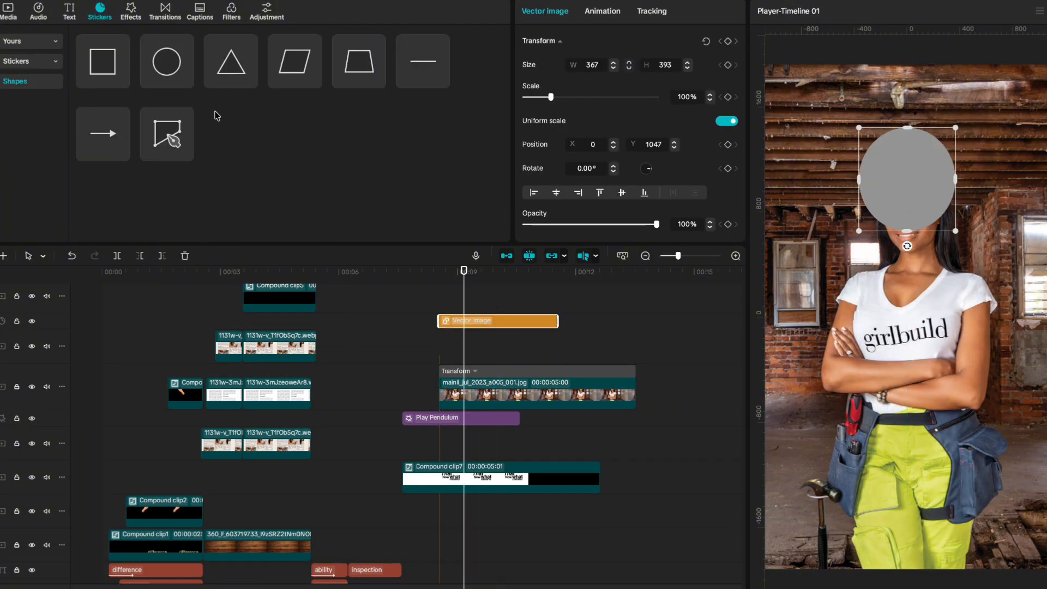
pyautogui.click(69, 256)
pyautogui.moveTo(912, 305); pyautogui.dragTo(925, 172)
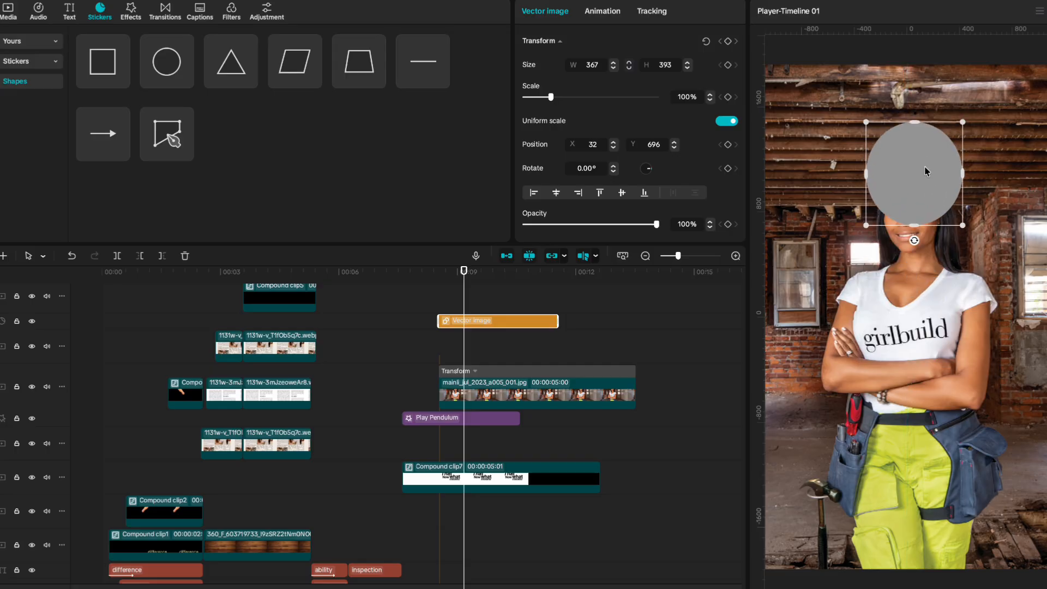
pyautogui.click(70, 256)
pyautogui.click(70, 256)
pyautogui.moveTo(903, 336); pyautogui.dragTo(897, 206)
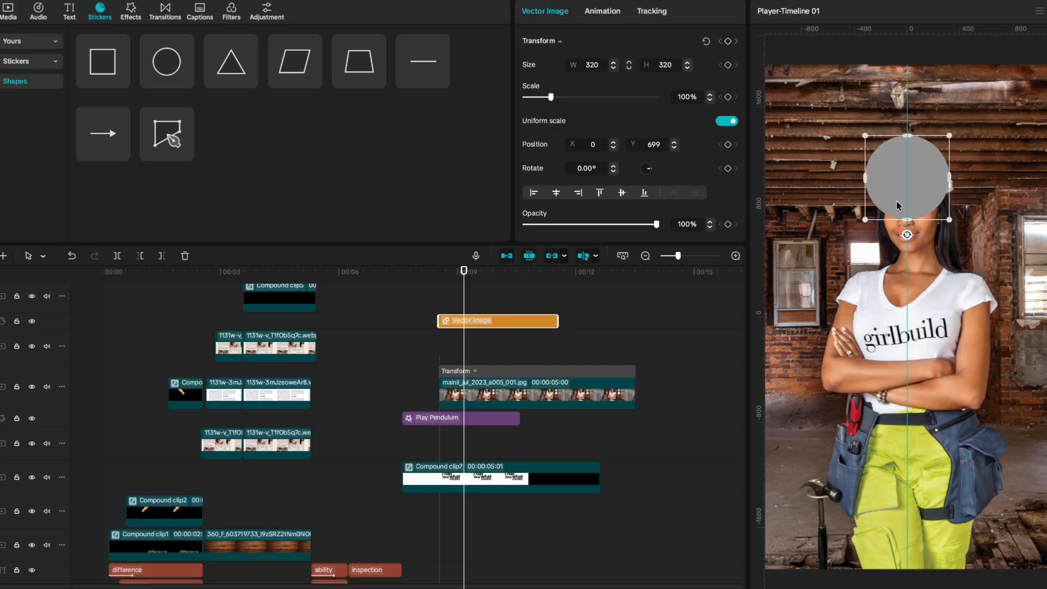
# Scale the circle to 133% with a yellow fill, then duplicate the worker photo clip.
pyautogui.moveTo(551, 99); pyautogui.dragTo(557, 98)
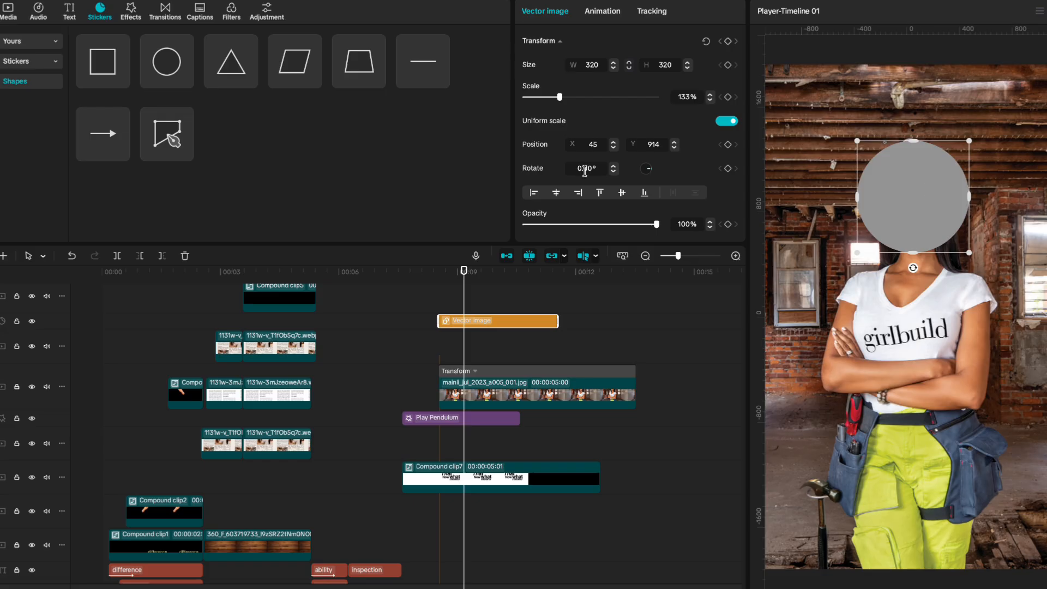
pyautogui.scroll(-5, 582, 123)
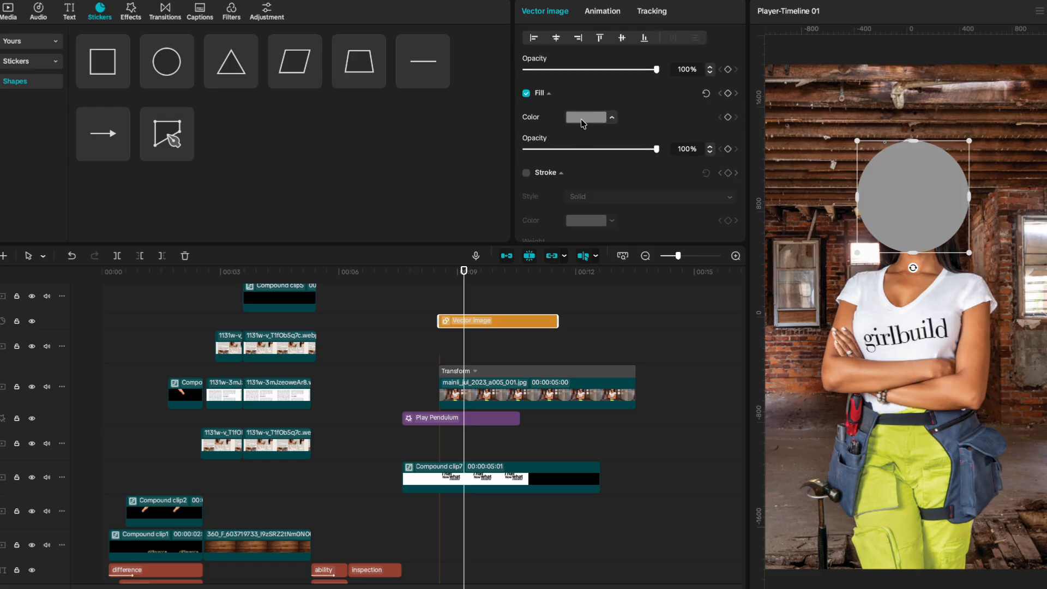
pyautogui.click(612, 118)
pyautogui.moveTo(639, 207); pyautogui.dragTo(731, 136)
pyautogui.click(698, 106)
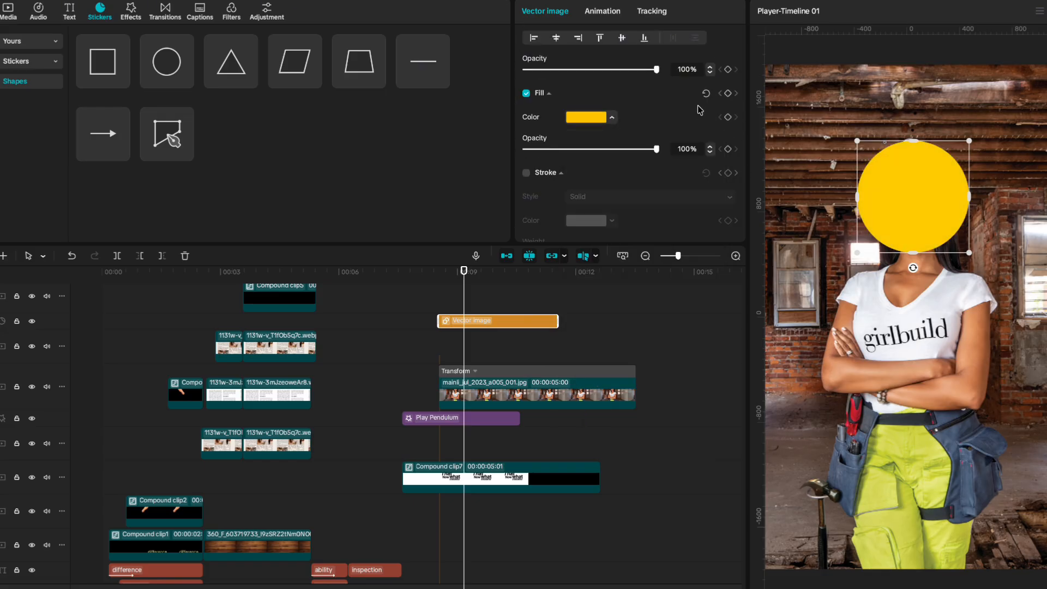
pyautogui.click(448, 379)
pyautogui.hotkey('ctrl', 'v')
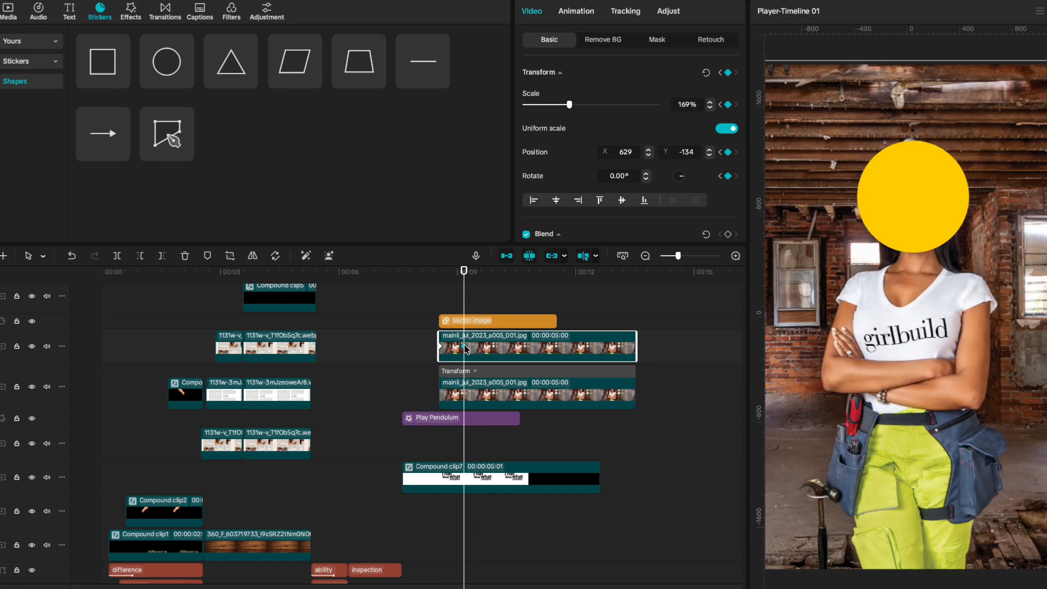
# Remove the duplicate photo's background and layer the circle clip beneath the cut-out worker.
pyautogui.click(329, 255)
pyautogui.moveTo(502, 319); pyautogui.dragTo(460, 349)
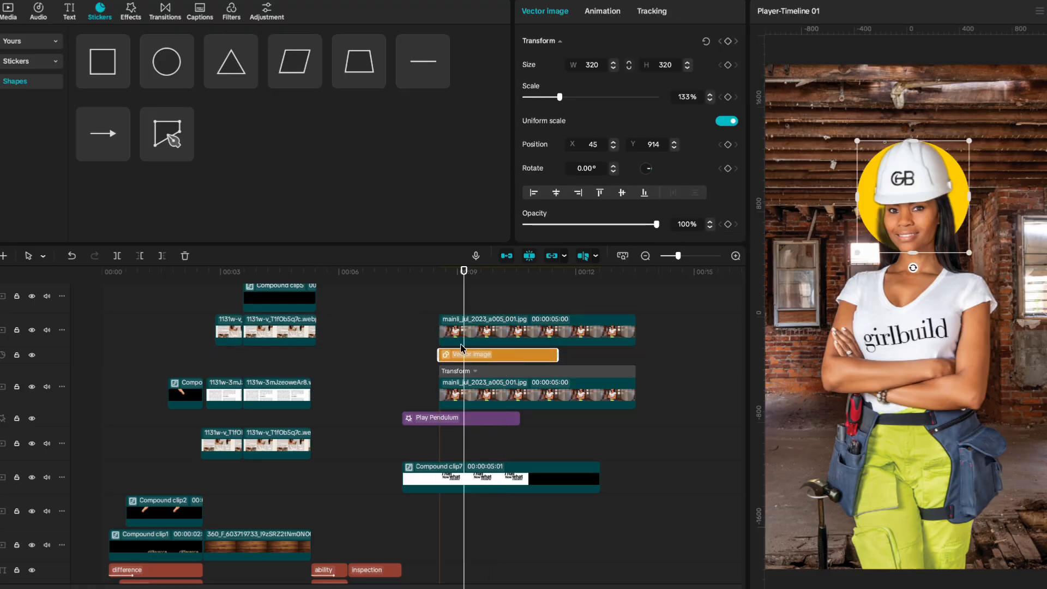
pyautogui.press('space')
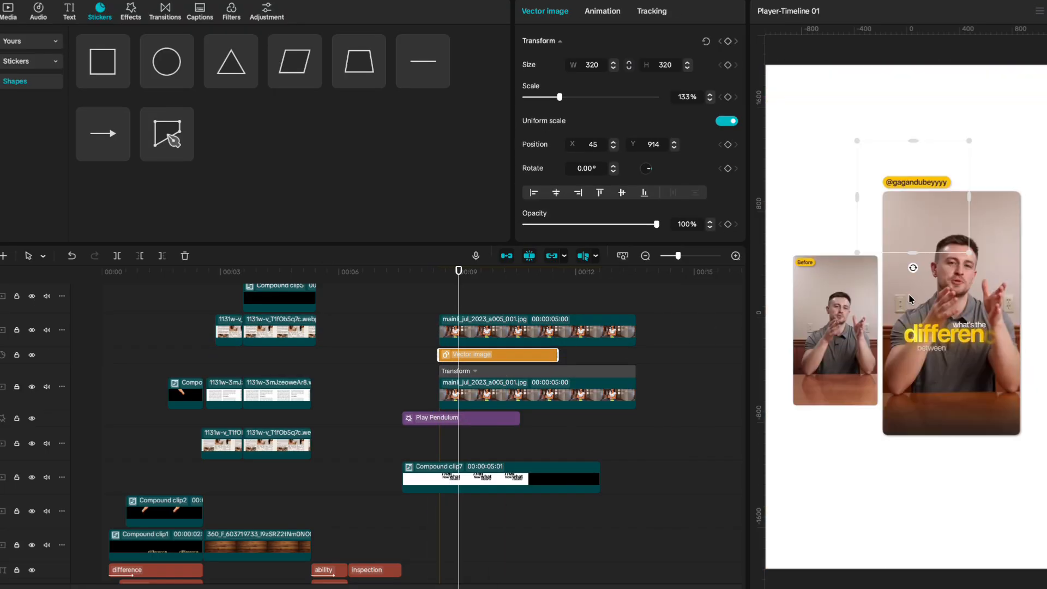
# Raise the yellow circle to X 48, Y 1074 so it forms a halo behind her head.
pyautogui.click(436, 308)
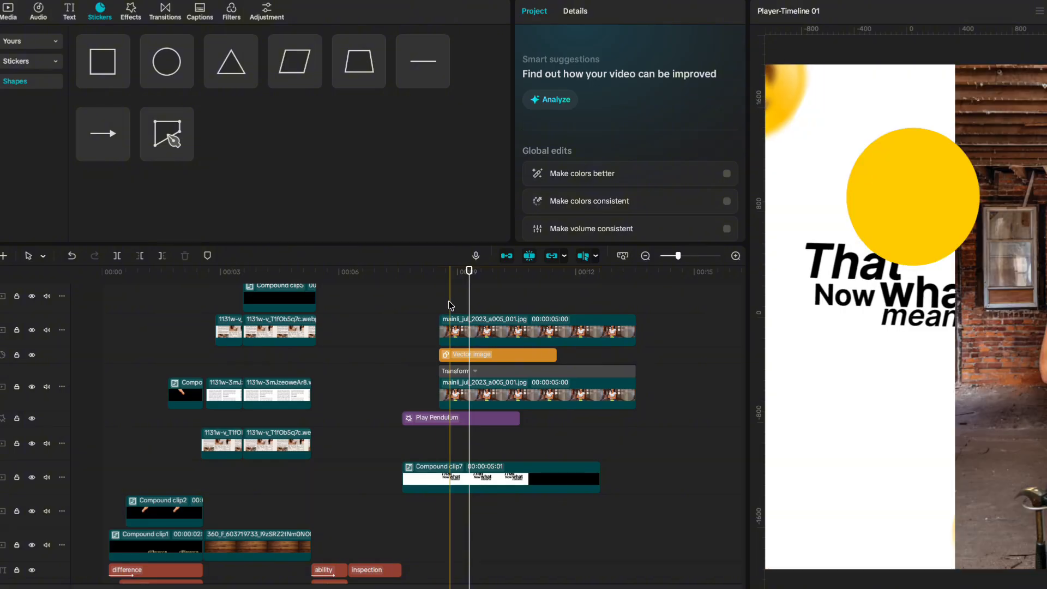
pyautogui.click(472, 356)
pyautogui.moveTo(952, 210); pyautogui.dragTo(953, 188)
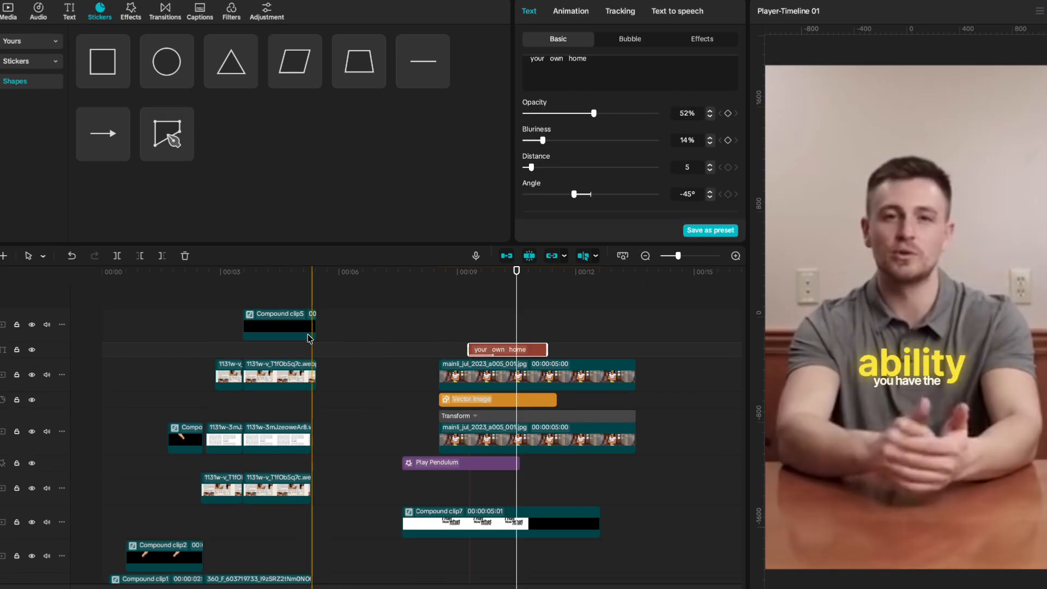
pyautogui.scroll(-3, 317, 349)
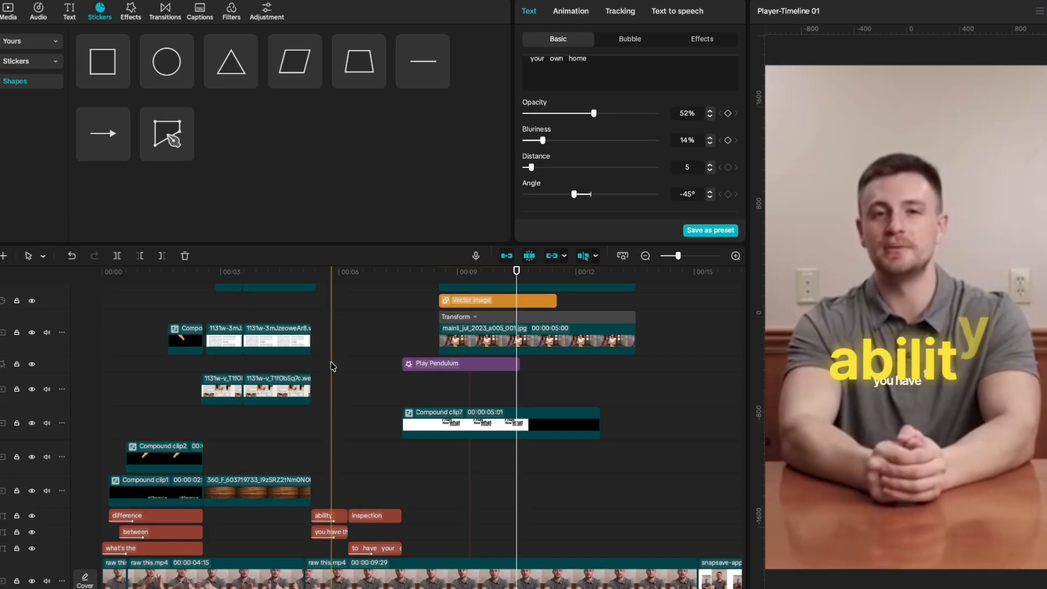
# Move the yellow 'inspection' caption clip up onto a new track above 'your own home'.
pyautogui.click(371, 518)
pyautogui.scroll(4, 382, 491)
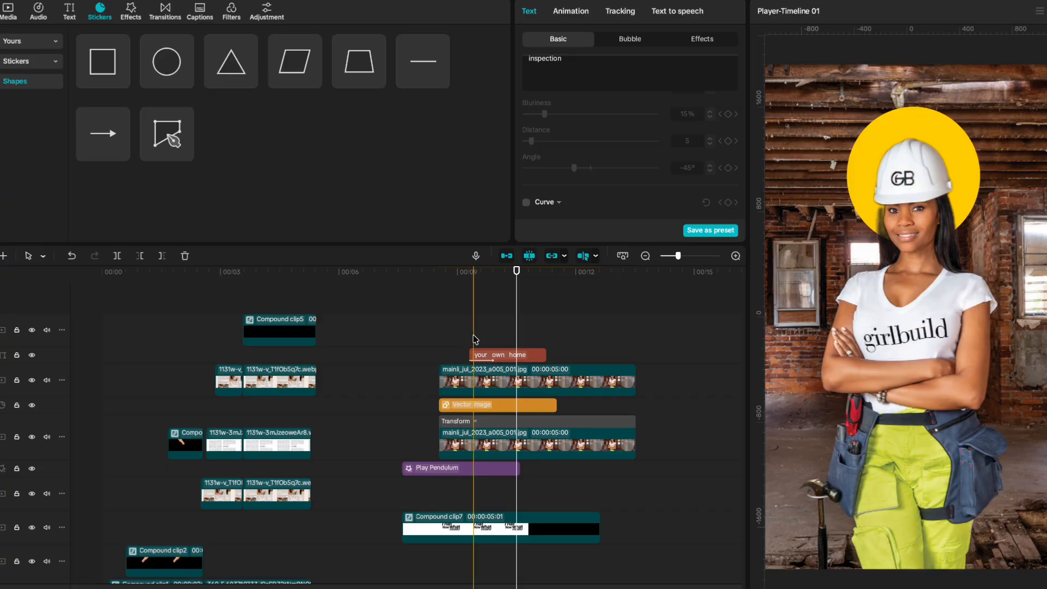
pyautogui.scroll(-4, 518, 464)
pyautogui.moveTo(499, 516); pyautogui.dragTo(493, 414)
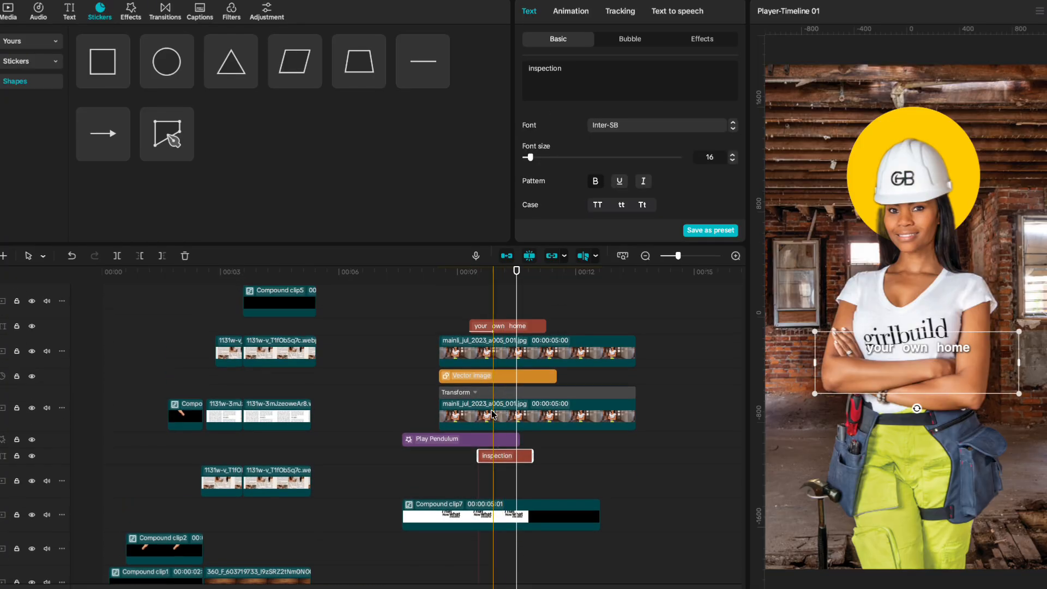
pyautogui.moveTo(495, 459); pyautogui.dragTo(496, 354)
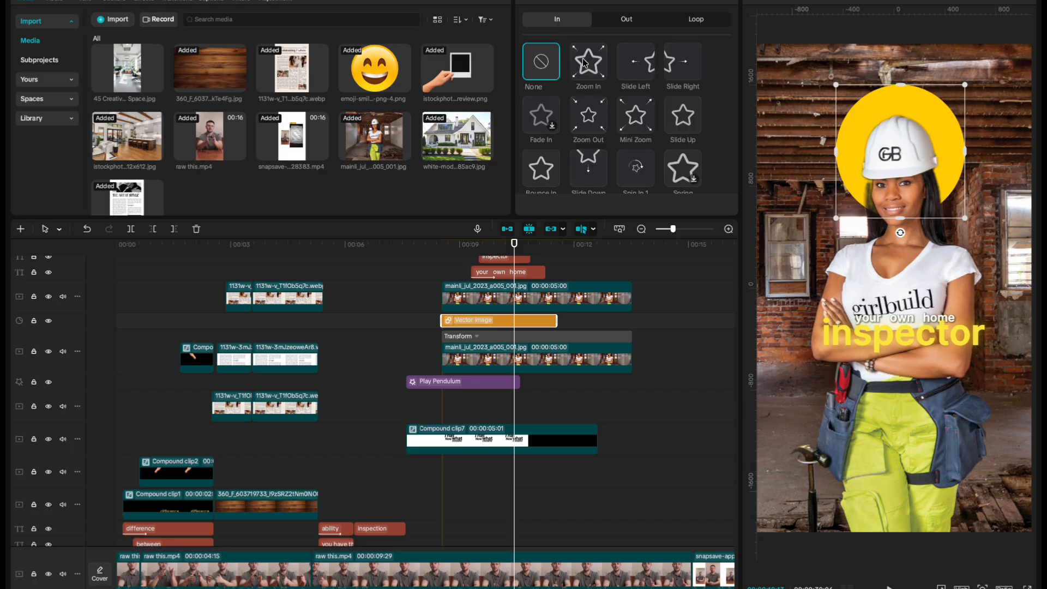
# Give the yellow circle a longer Bounce In entrance and shift its clip slightly later.
pyautogui.scroll(-1, 542, 139)
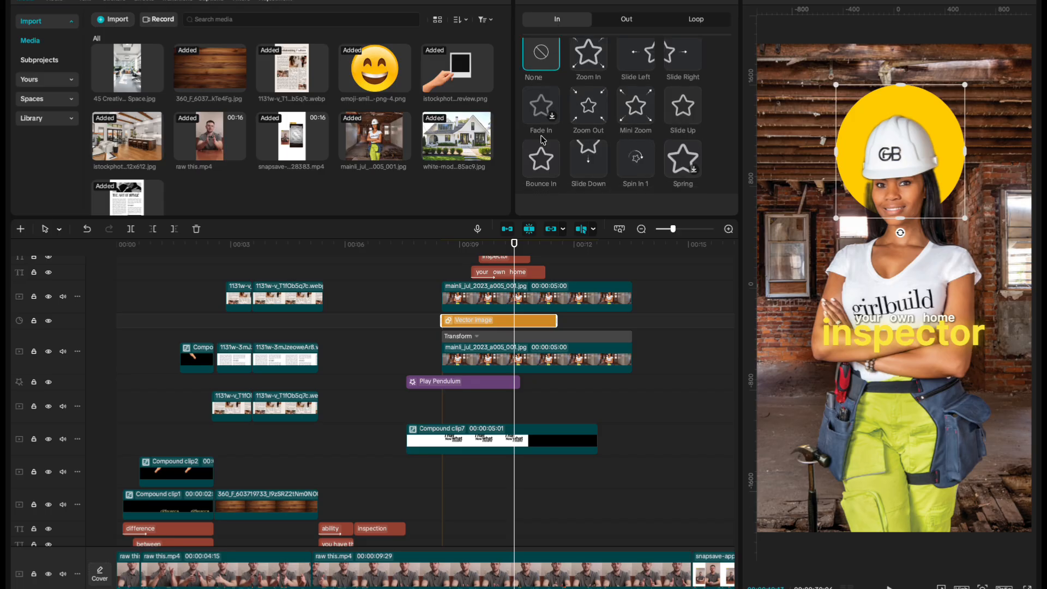
pyautogui.click(542, 155)
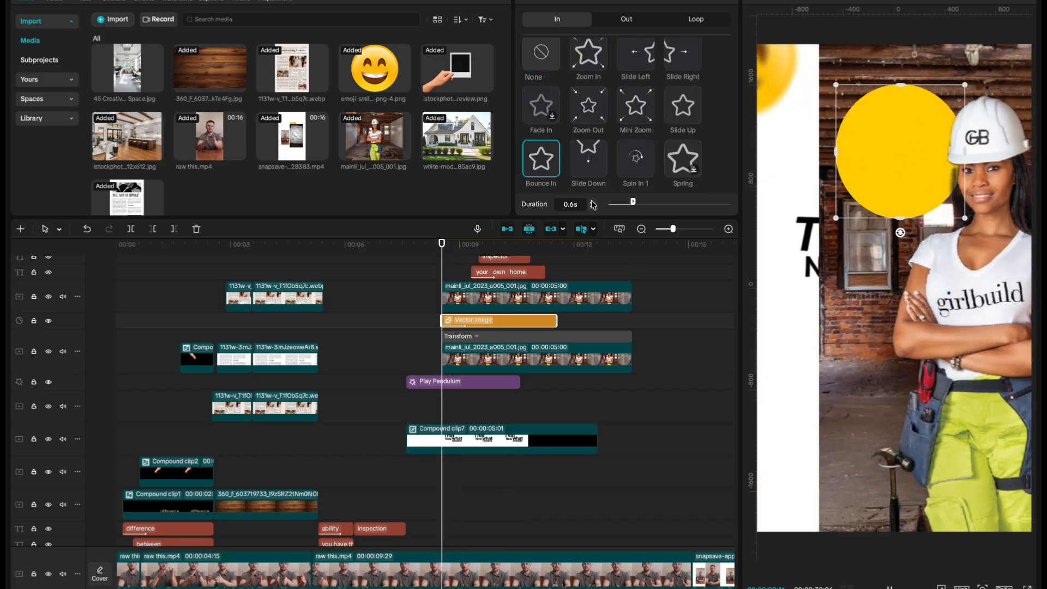
pyautogui.click(611, 19)
pyautogui.scroll(-1, 571, 111)
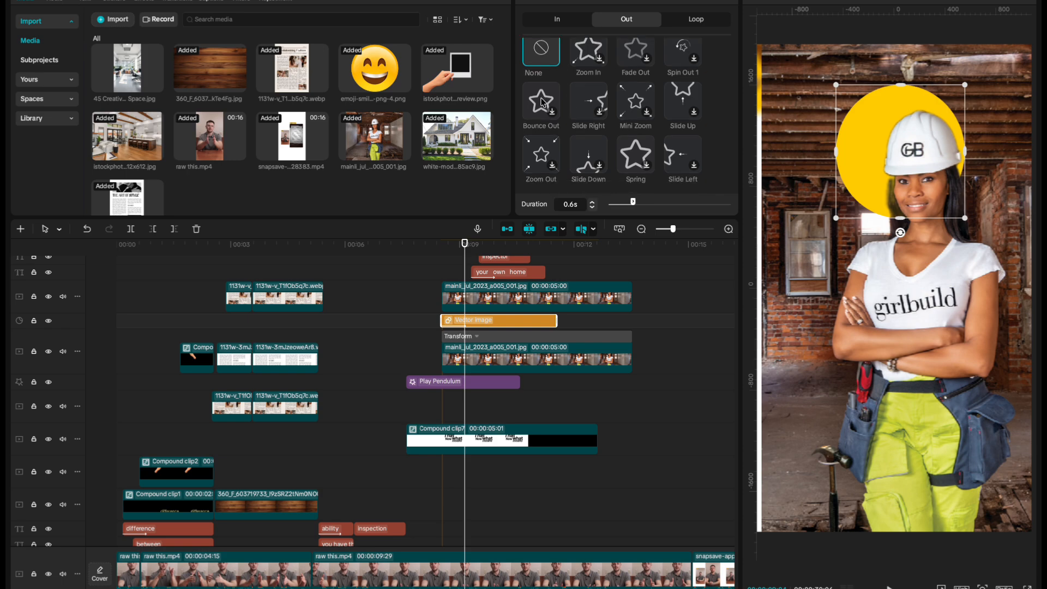
pyautogui.click(556, 21)
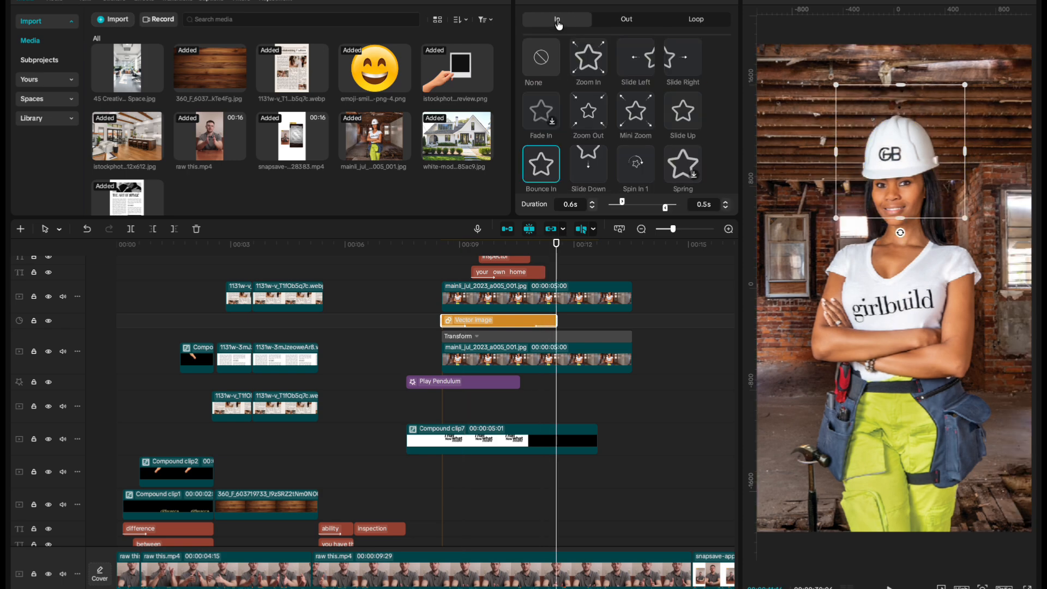
pyautogui.click(594, 202)
pyautogui.click(594, 202)
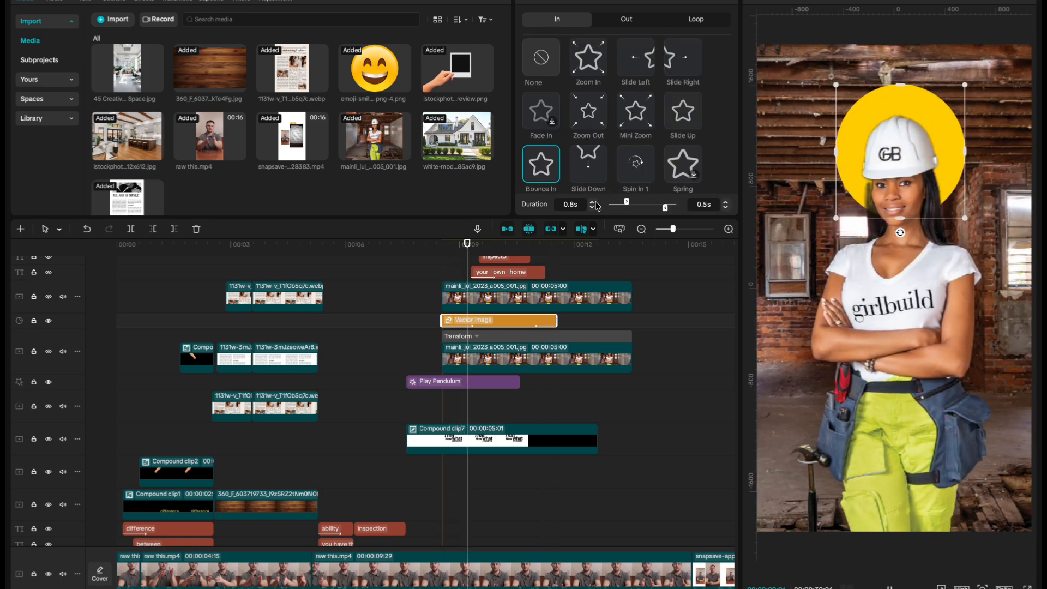
pyautogui.click(594, 202)
pyautogui.moveTo(456, 326); pyautogui.dragTo(472, 323)
pyautogui.press('space')
pyautogui.press('space')
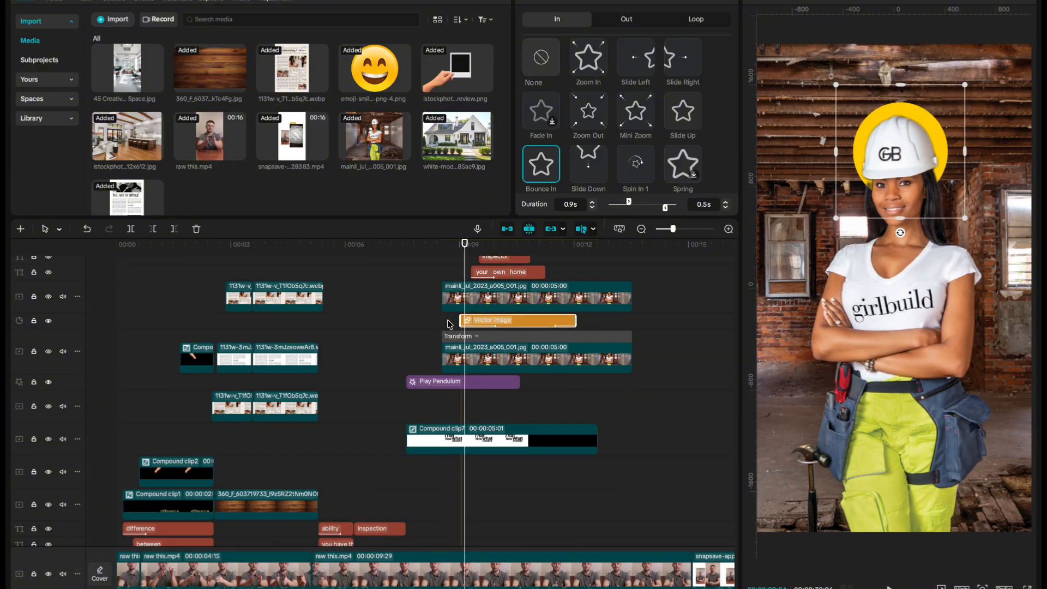
# Show the circle's exit animations and extract the talking-head clip's audio onto its own track.
pyautogui.click(621, 21)
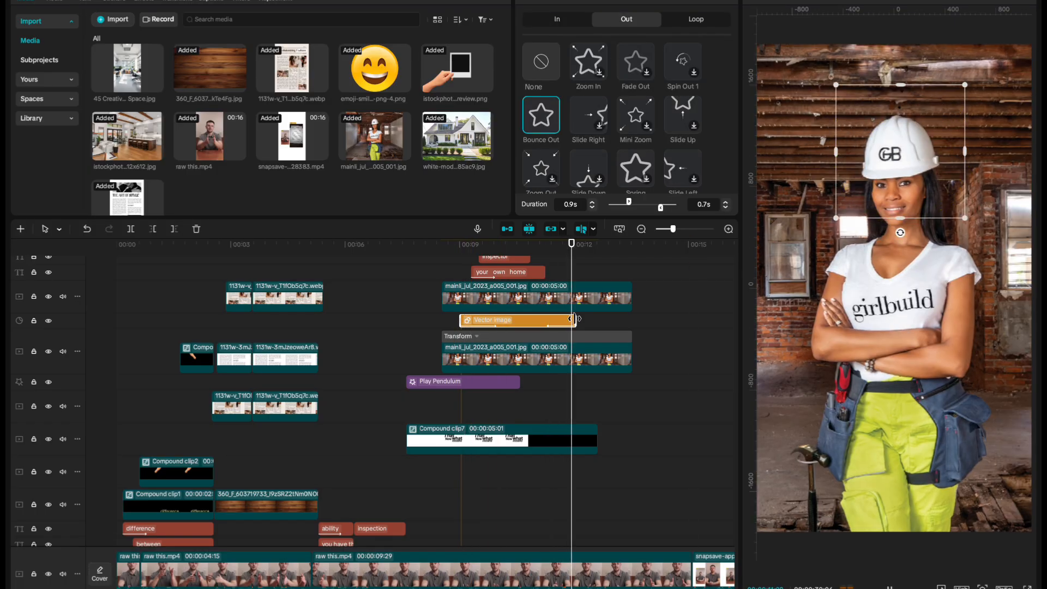
pyautogui.rightClick(442, 547)
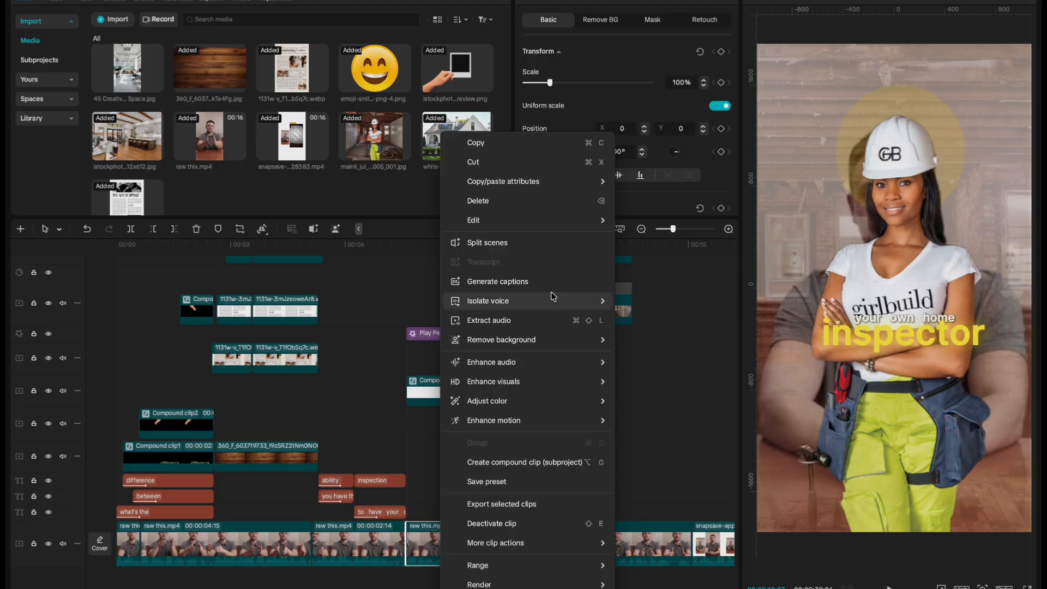
pyautogui.click(552, 320)
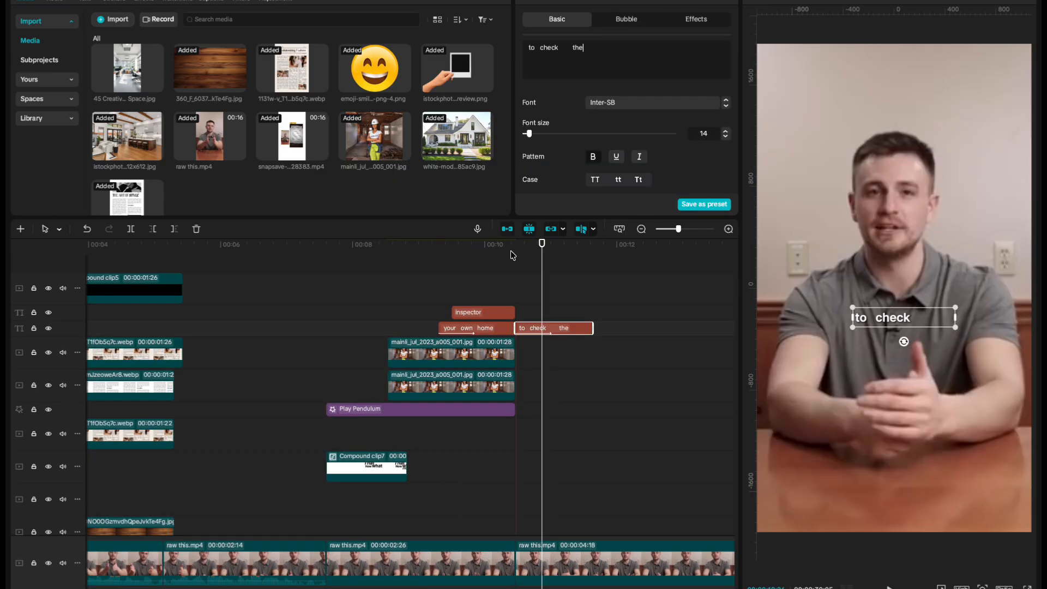
pyautogui.click(513, 255)
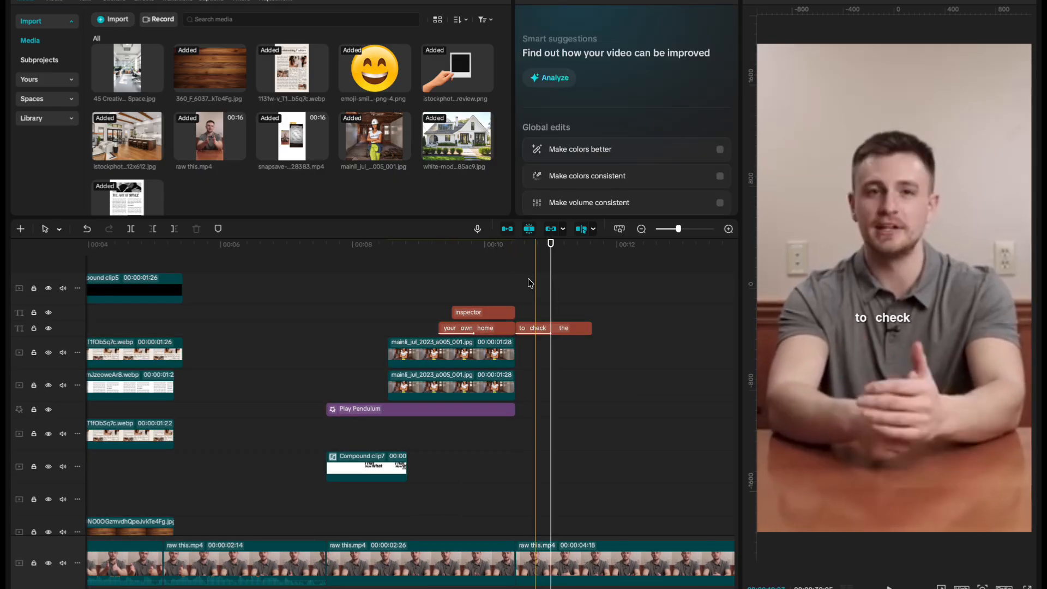
# Copy and paste the inspector caption and retype the duplicate as 'heating'.
pyautogui.click(484, 312)
pyautogui.hotkey('ctrl', 'c')
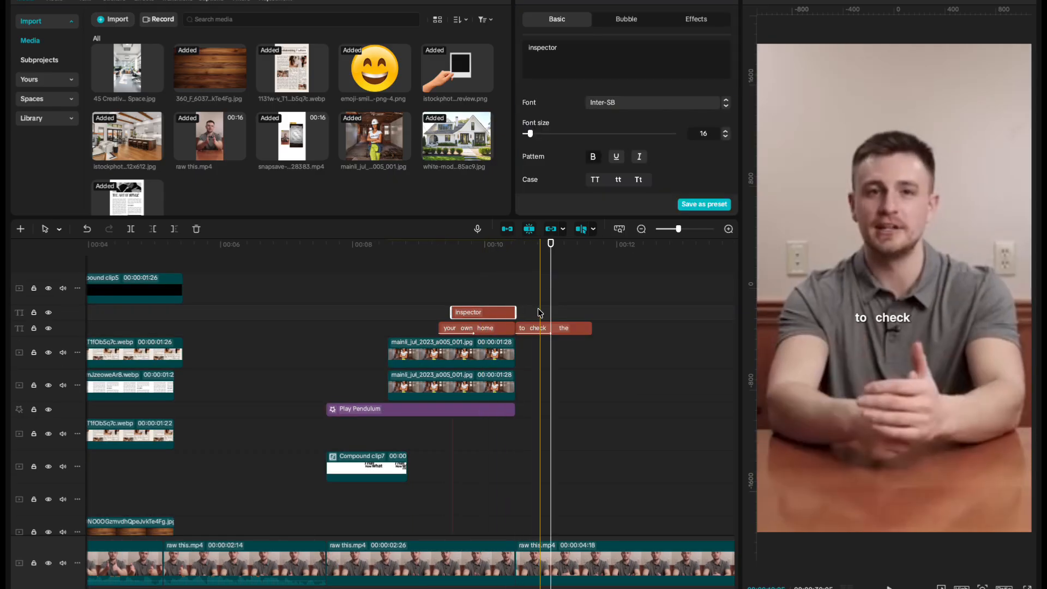
pyautogui.hotkey('ctrl', 'v')
pyautogui.tripleClick(562, 54)
pyautogui.write('heating')
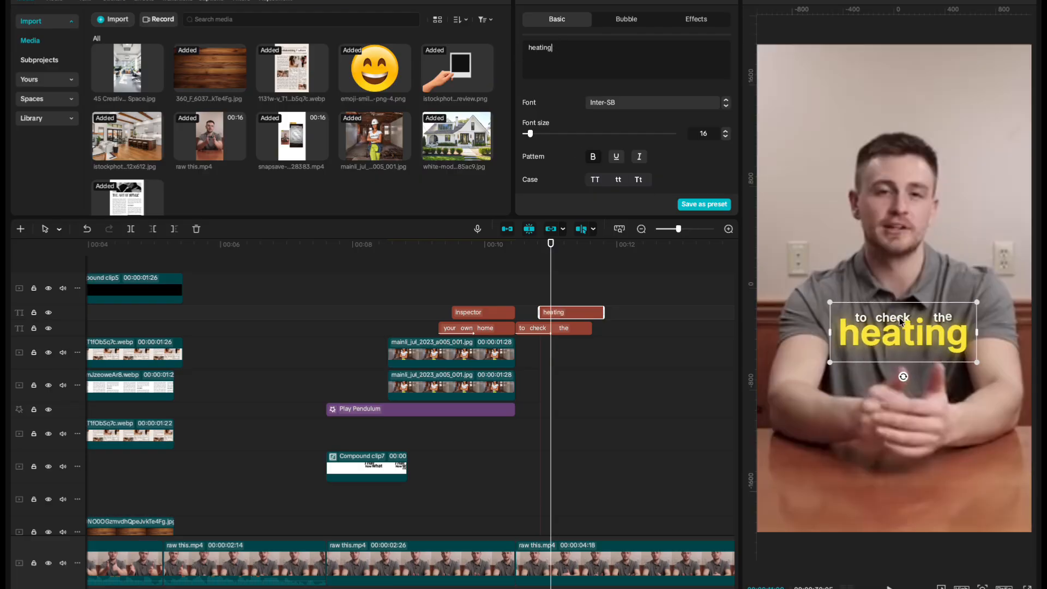
pyautogui.click(86, 229)
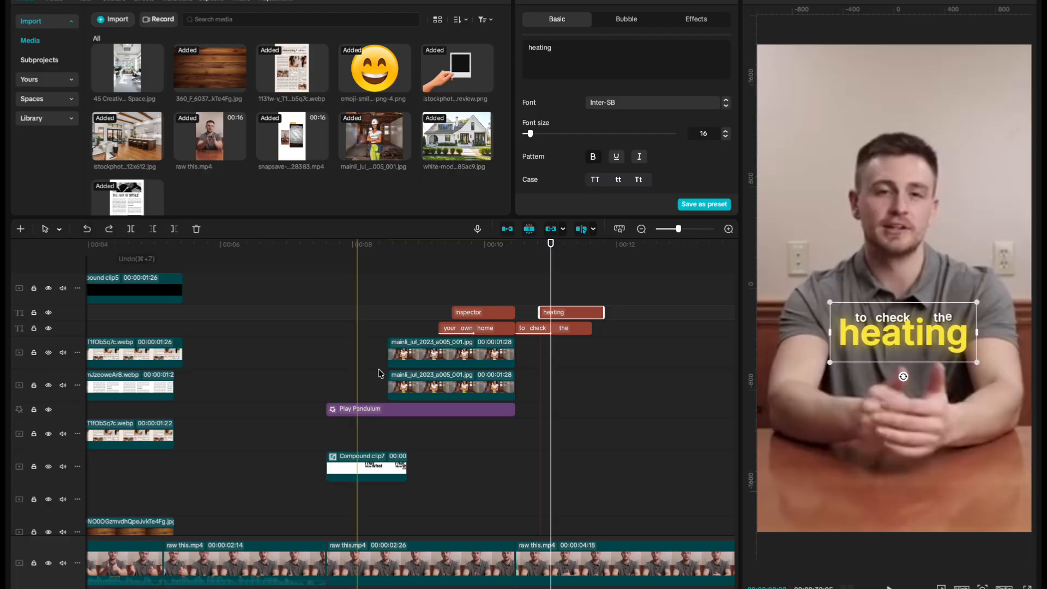
# Play back the captions around 'to check the' to review their timing.
pyautogui.click(560, 330)
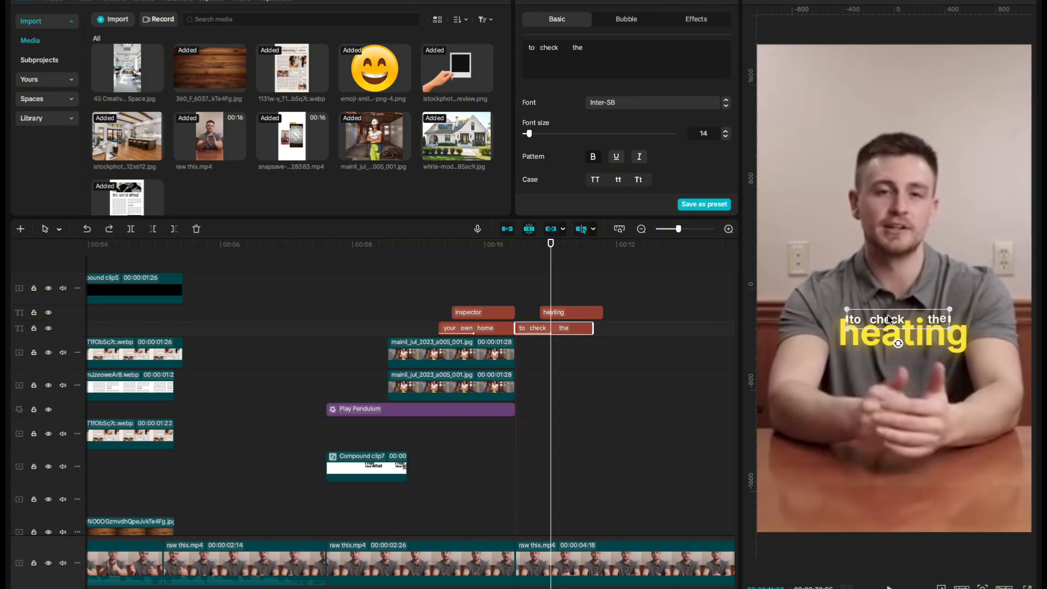
pyautogui.click(521, 273)
pyautogui.press('space')
pyautogui.press('space')
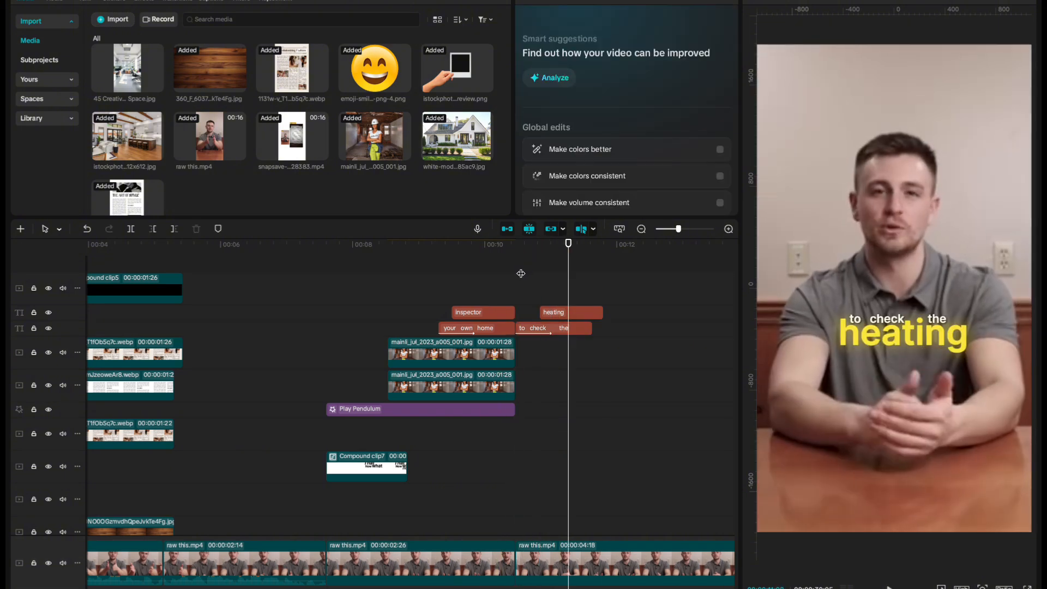
pyautogui.press('space')
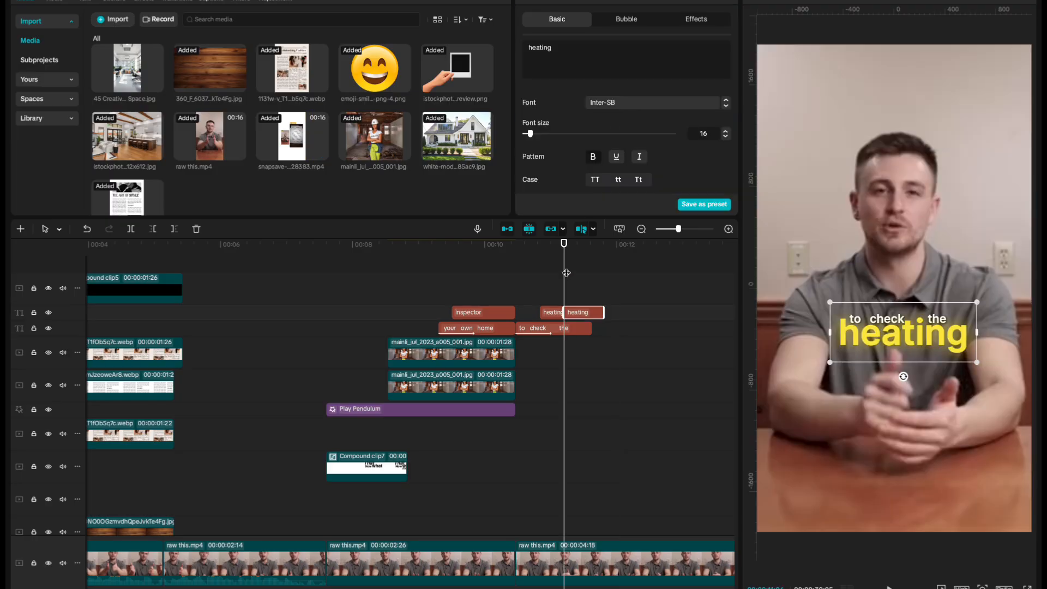
# Make the 'heating' caption a compound clip and lower its Red curve to tint it green.
pyautogui.hotkey('alt', 'g')
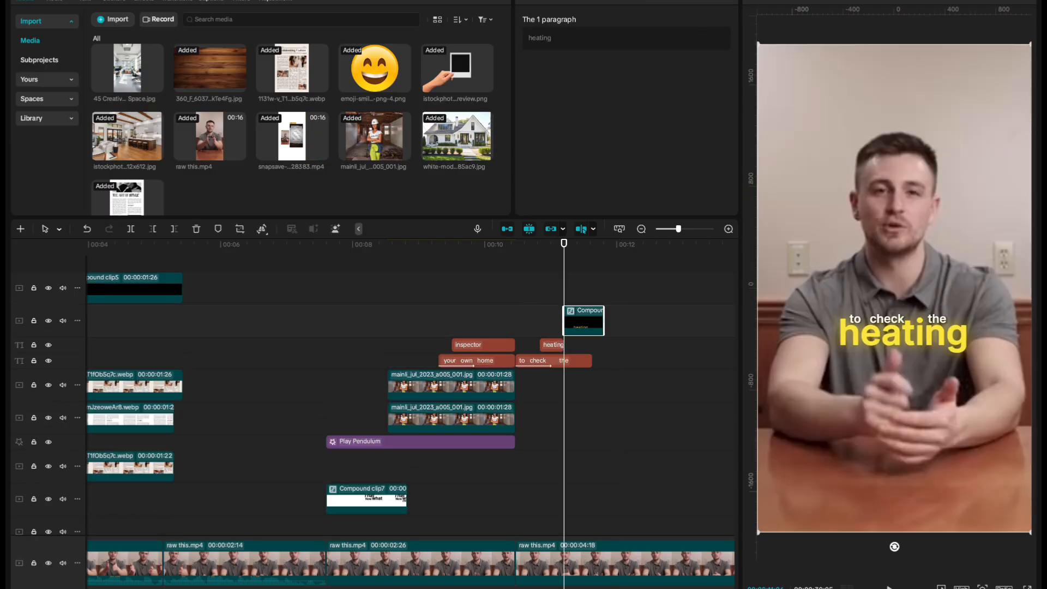
pyautogui.click(711, 1)
pyautogui.click(653, 19)
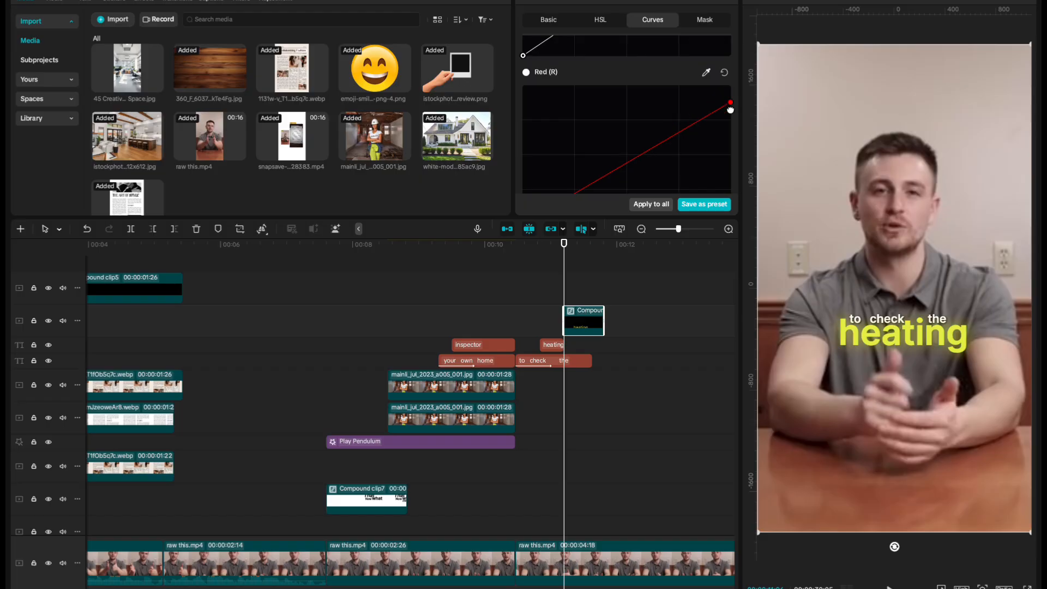
pyautogui.moveTo(730, 109); pyautogui.dragTo(730, 195)
pyautogui.scroll(-2, 730, 195)
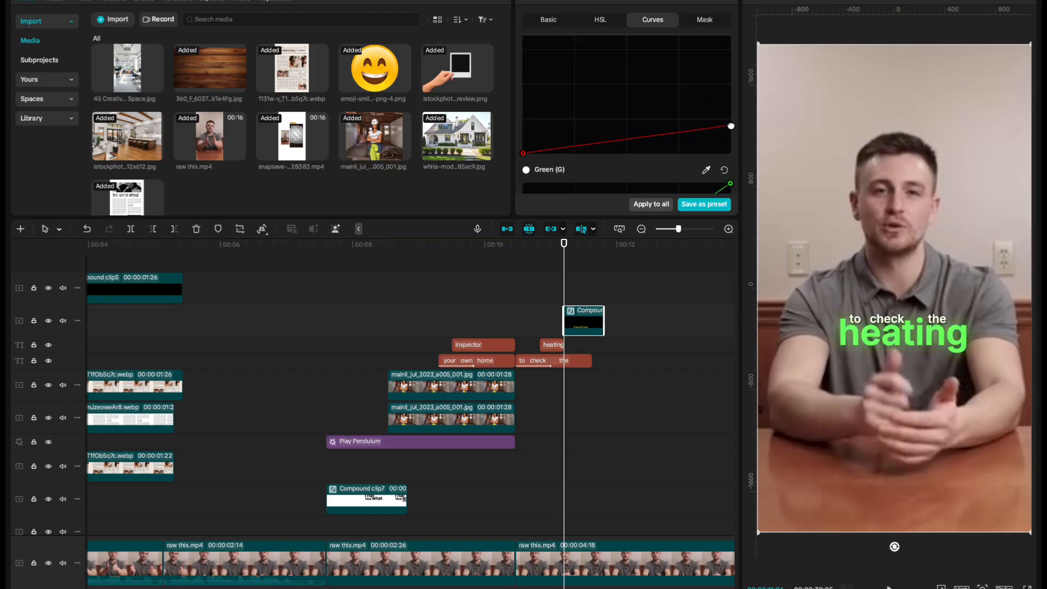
pyautogui.click(524, 336)
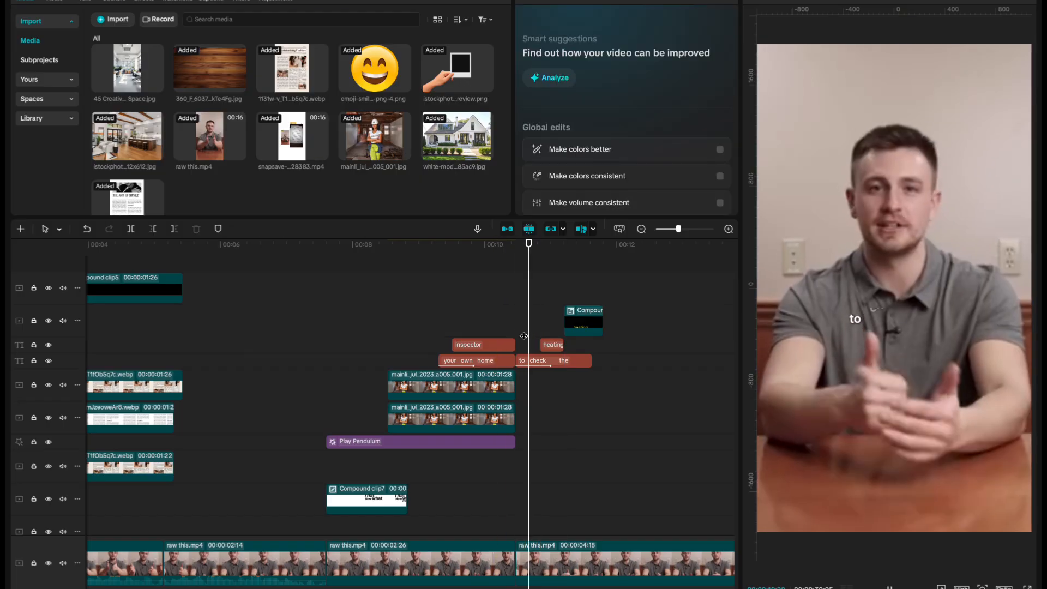
# Duplicate the 'heating' caption and retype copies as 'all the different' and 'components'.
pyautogui.click(565, 321)
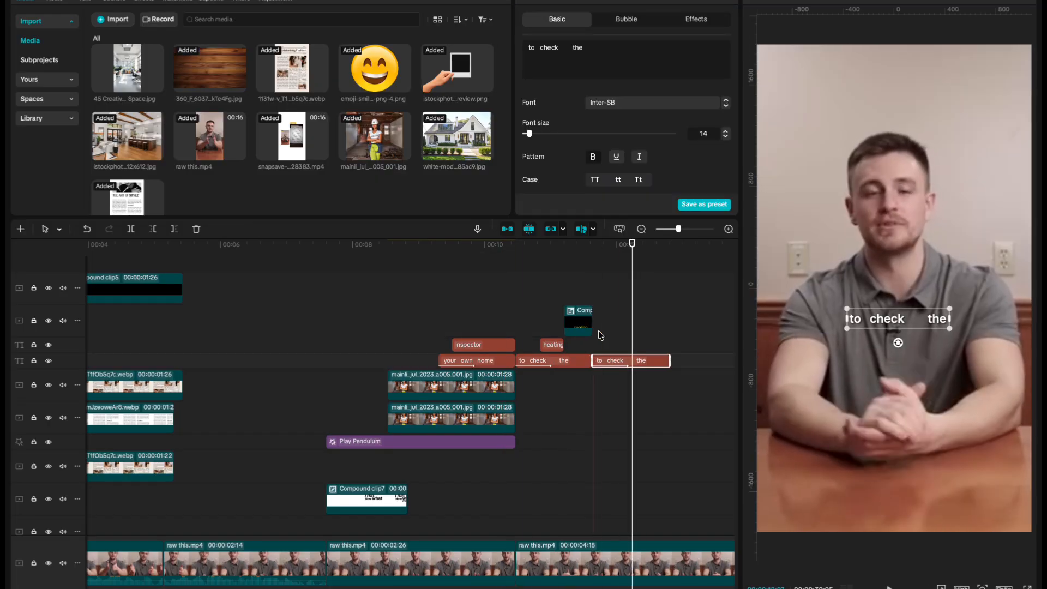
pyautogui.press('BackSpace')
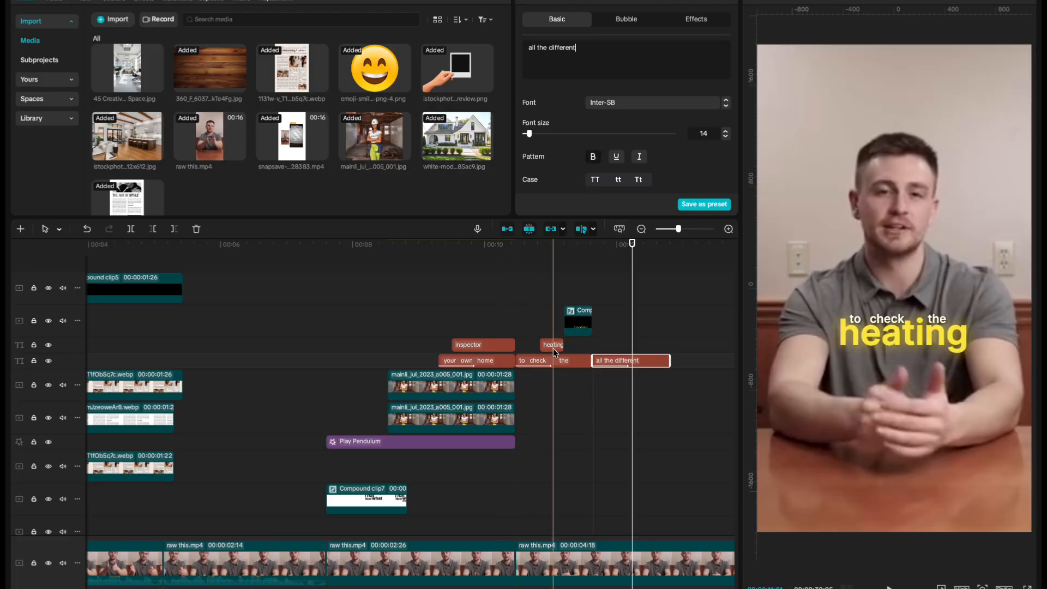
pyautogui.press('super+c')
pyautogui.press('super+v')
pyautogui.moveTo(558, 49); pyautogui.dragTo(480, 59)
pyautogui.write('co')
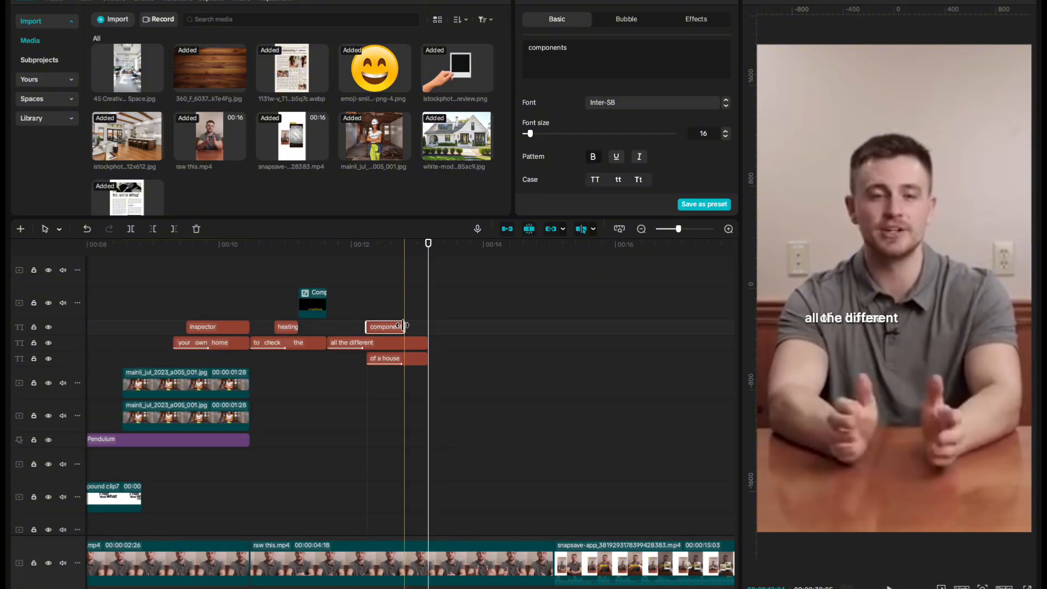
# Shift the 'of a house' caption slightly later, shorten its end, and replay the timing.
pyautogui.click(380, 358)
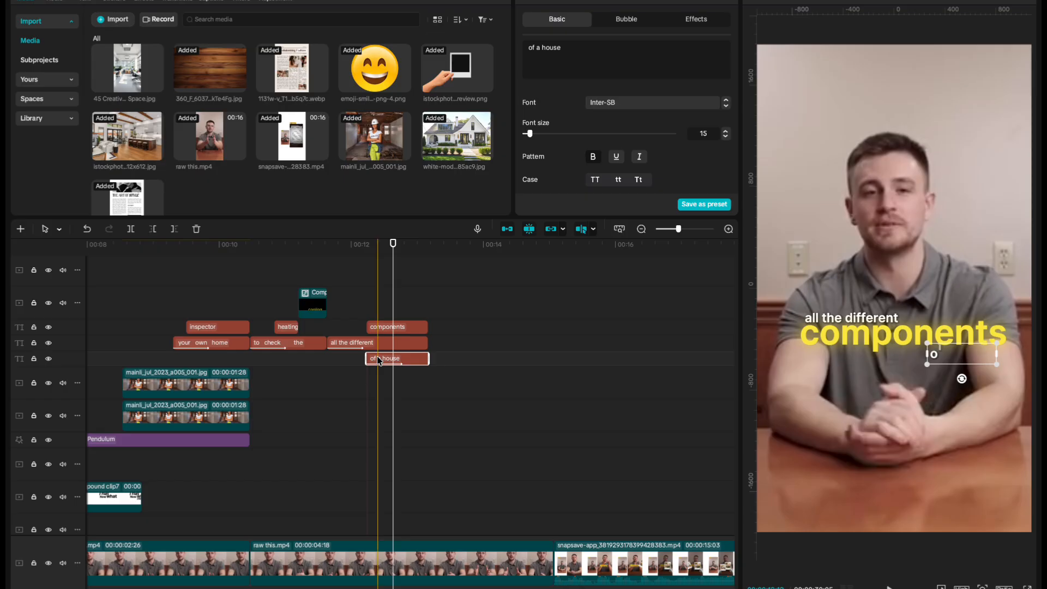
pyautogui.moveTo(380, 360); pyautogui.dragTo(389, 361)
pyautogui.press('space')
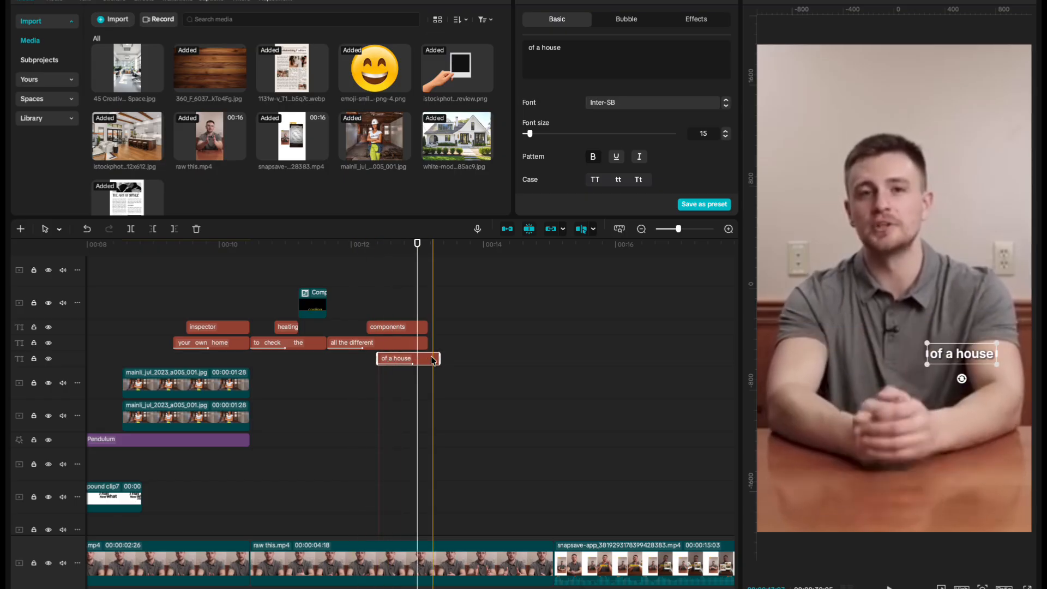
pyautogui.moveTo(431, 364); pyautogui.dragTo(423, 367)
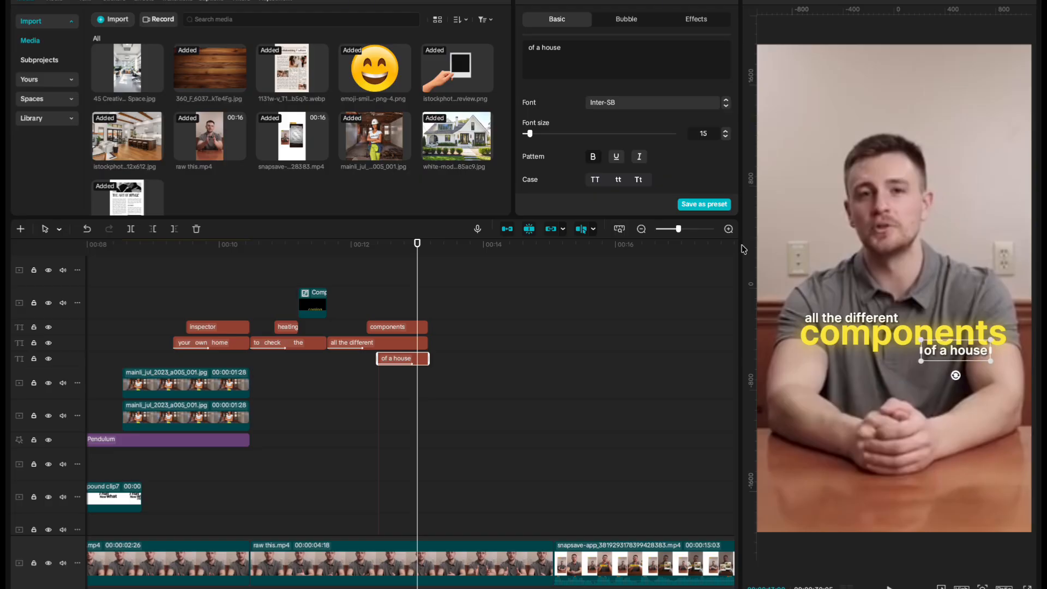
pyautogui.press('space')
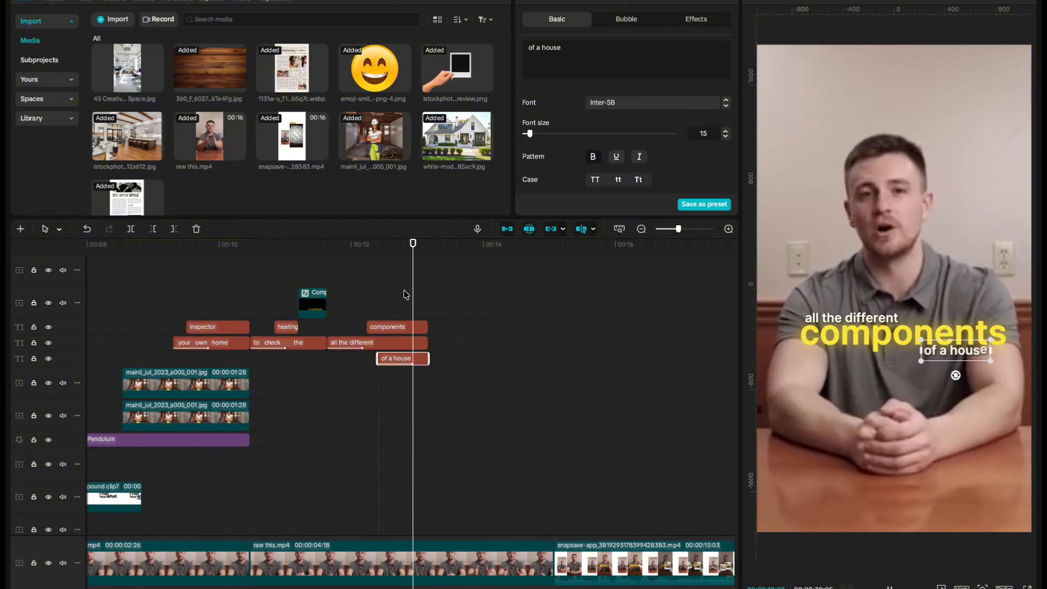
pyautogui.press('space')
pyautogui.click(427, 297)
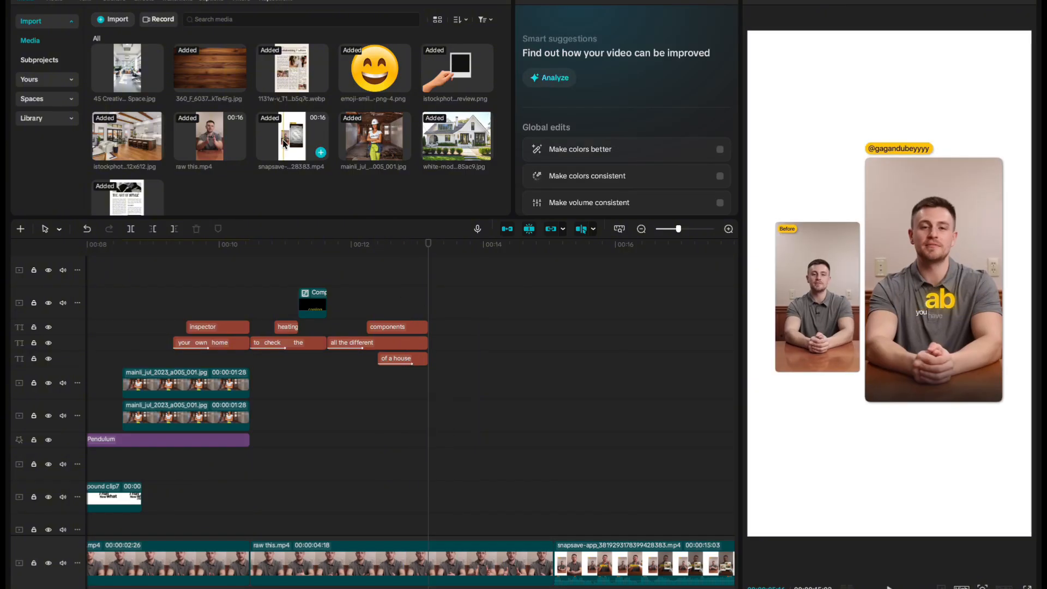
# Play the full 30-second edit from the start in full-screen preview.
pyautogui.click(363, 555)
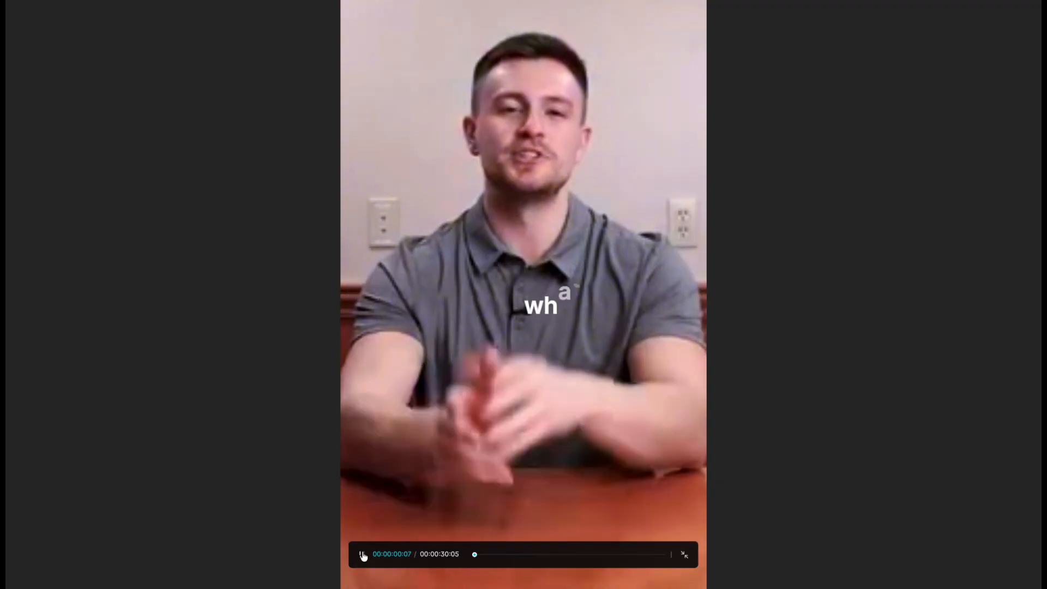